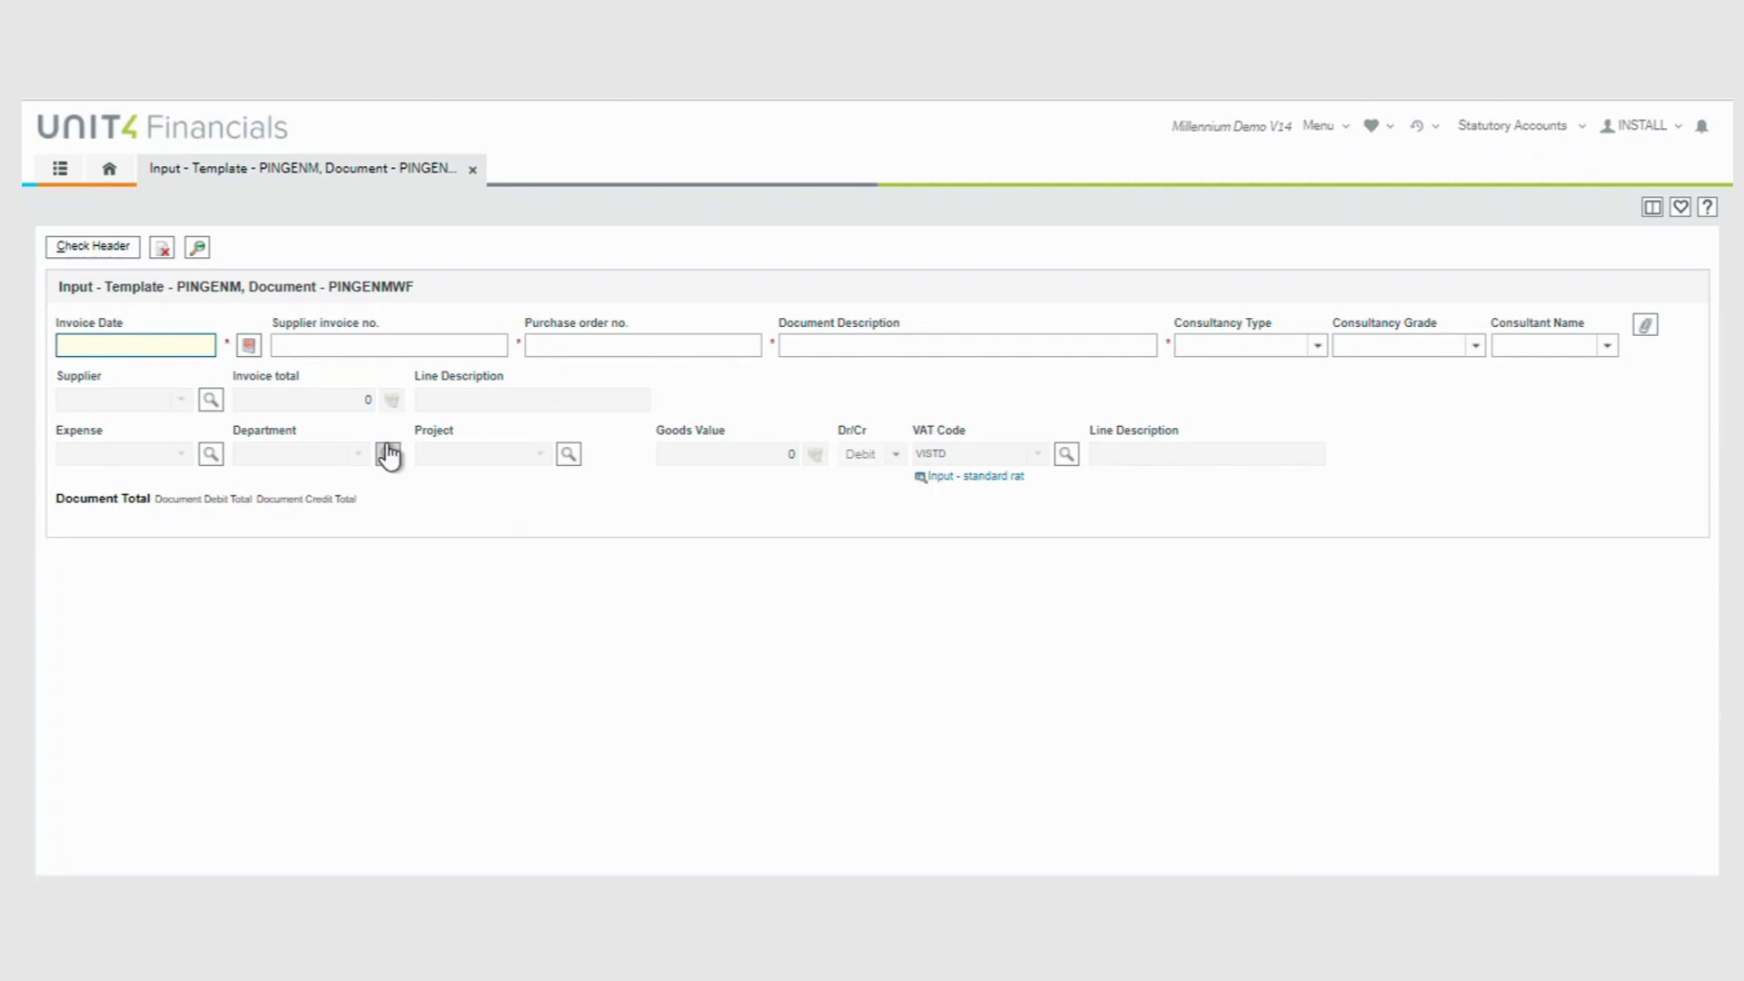
Step: Open the FINPINV position hierarchy and expand its tree to all levels
left_click(59, 169)
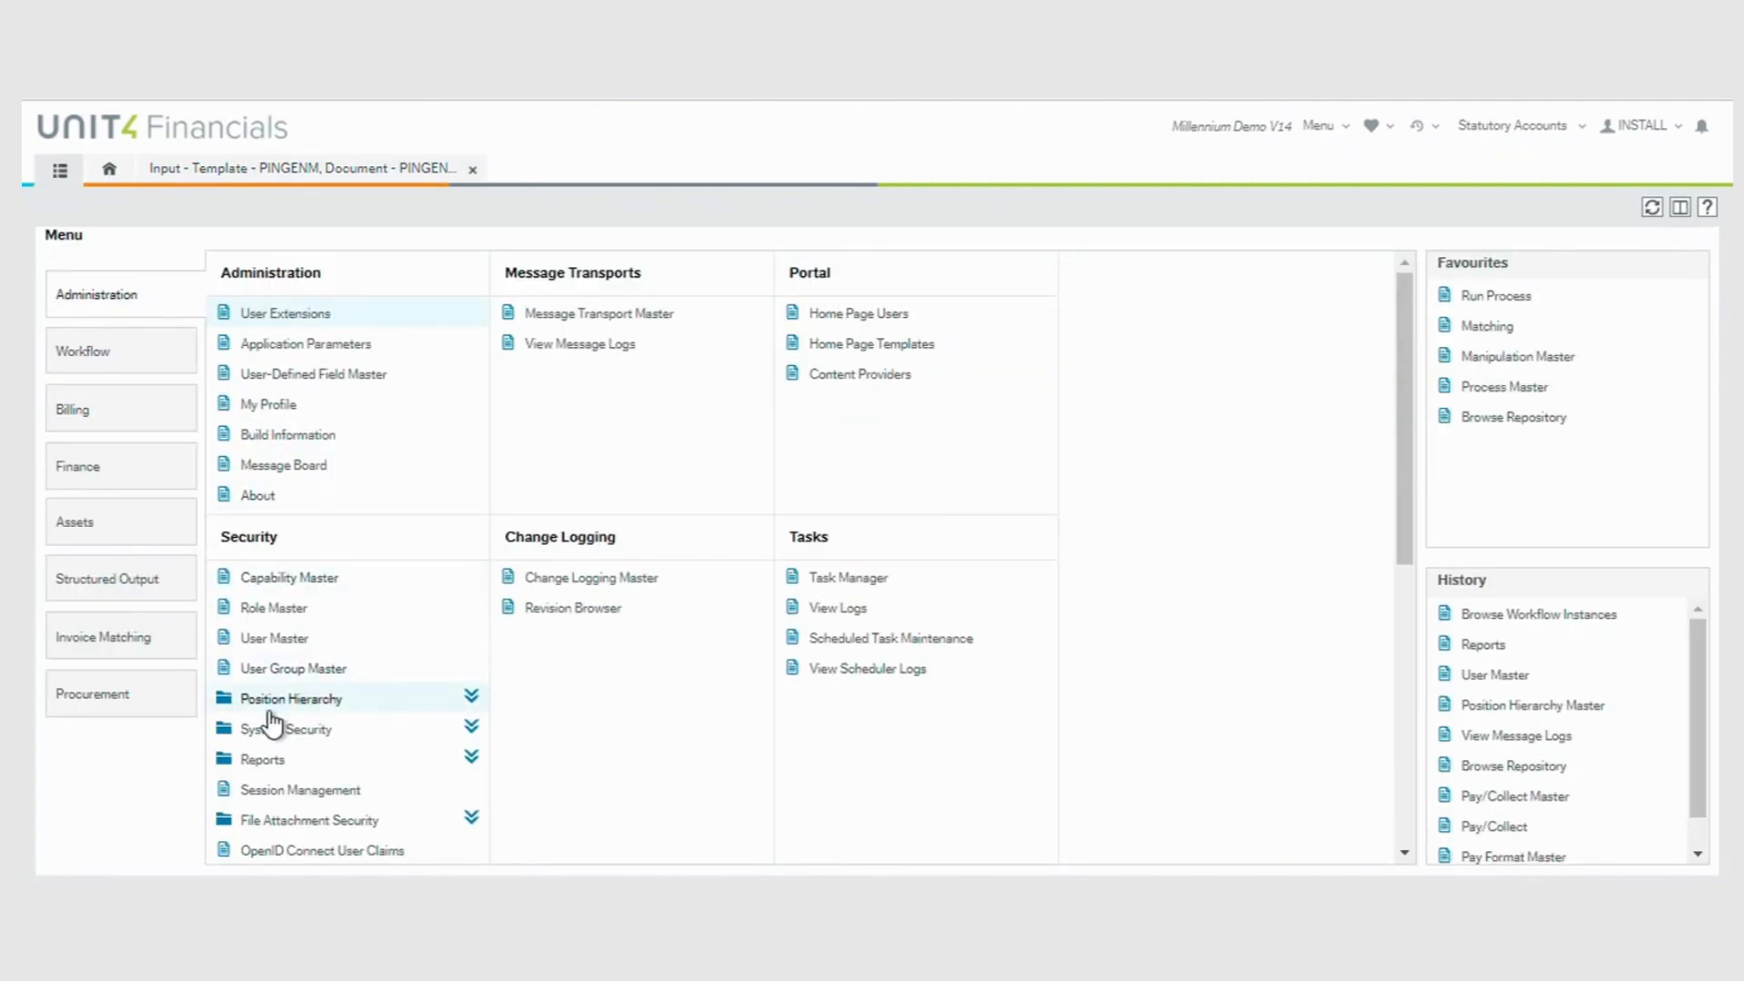
left_click(274, 701)
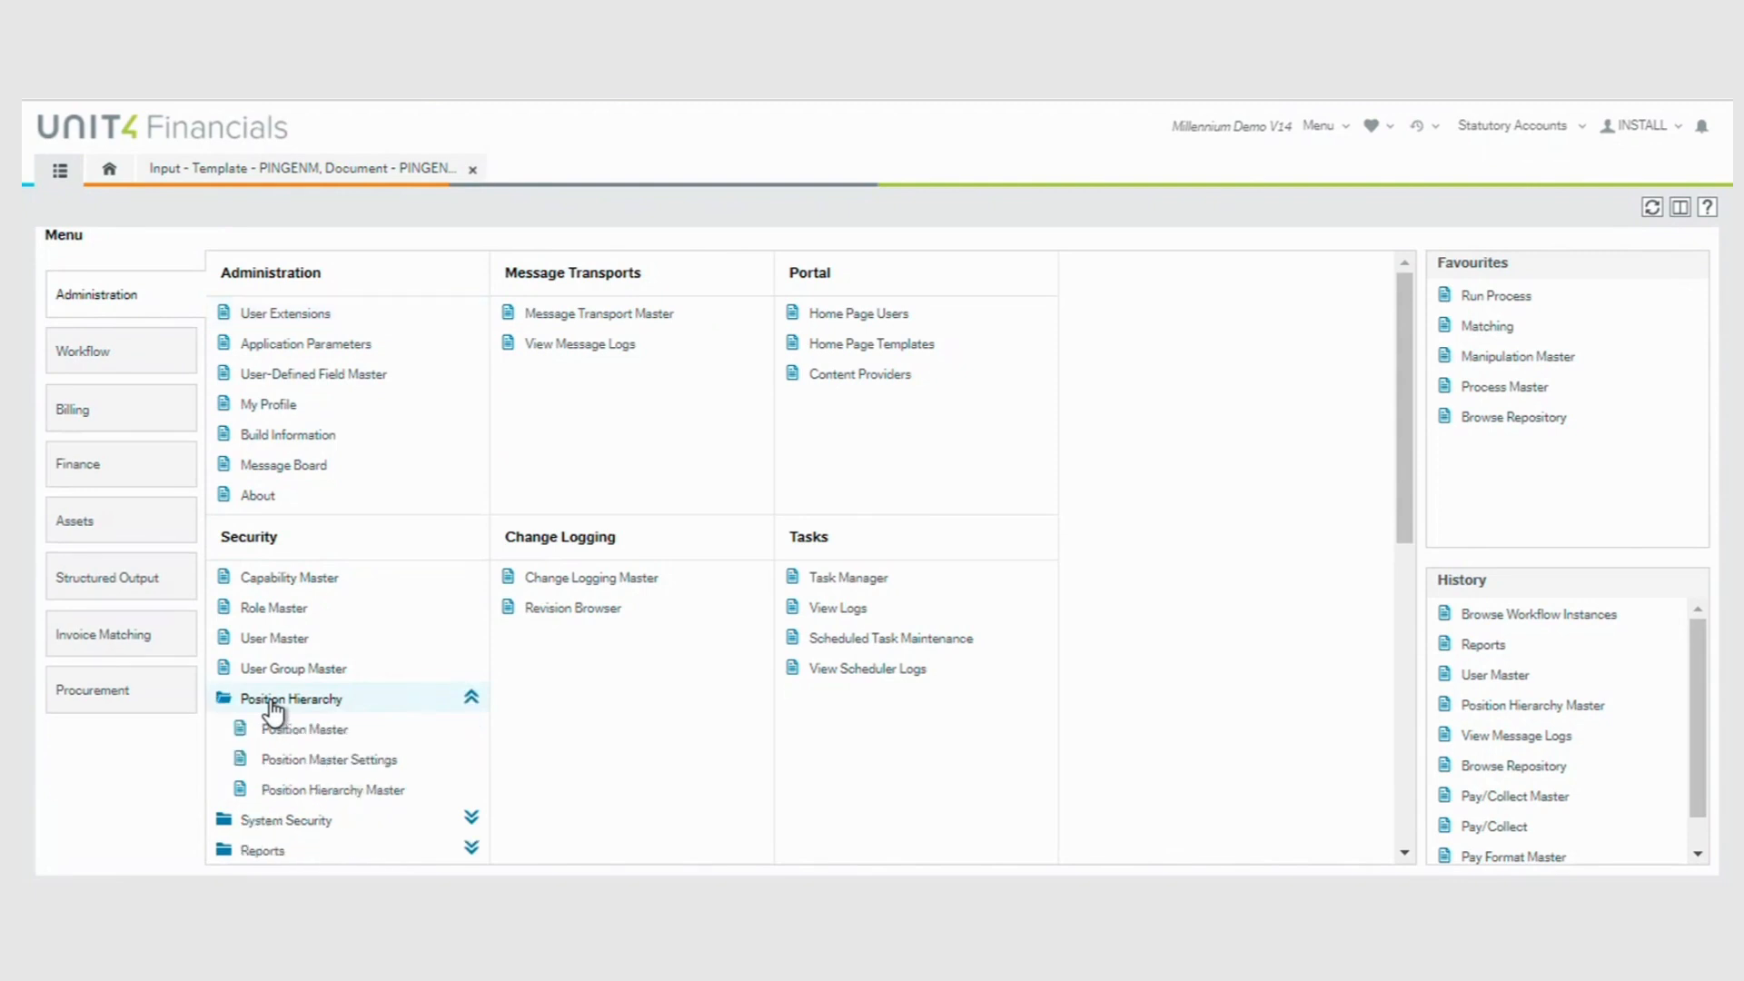
left_click(306, 792)
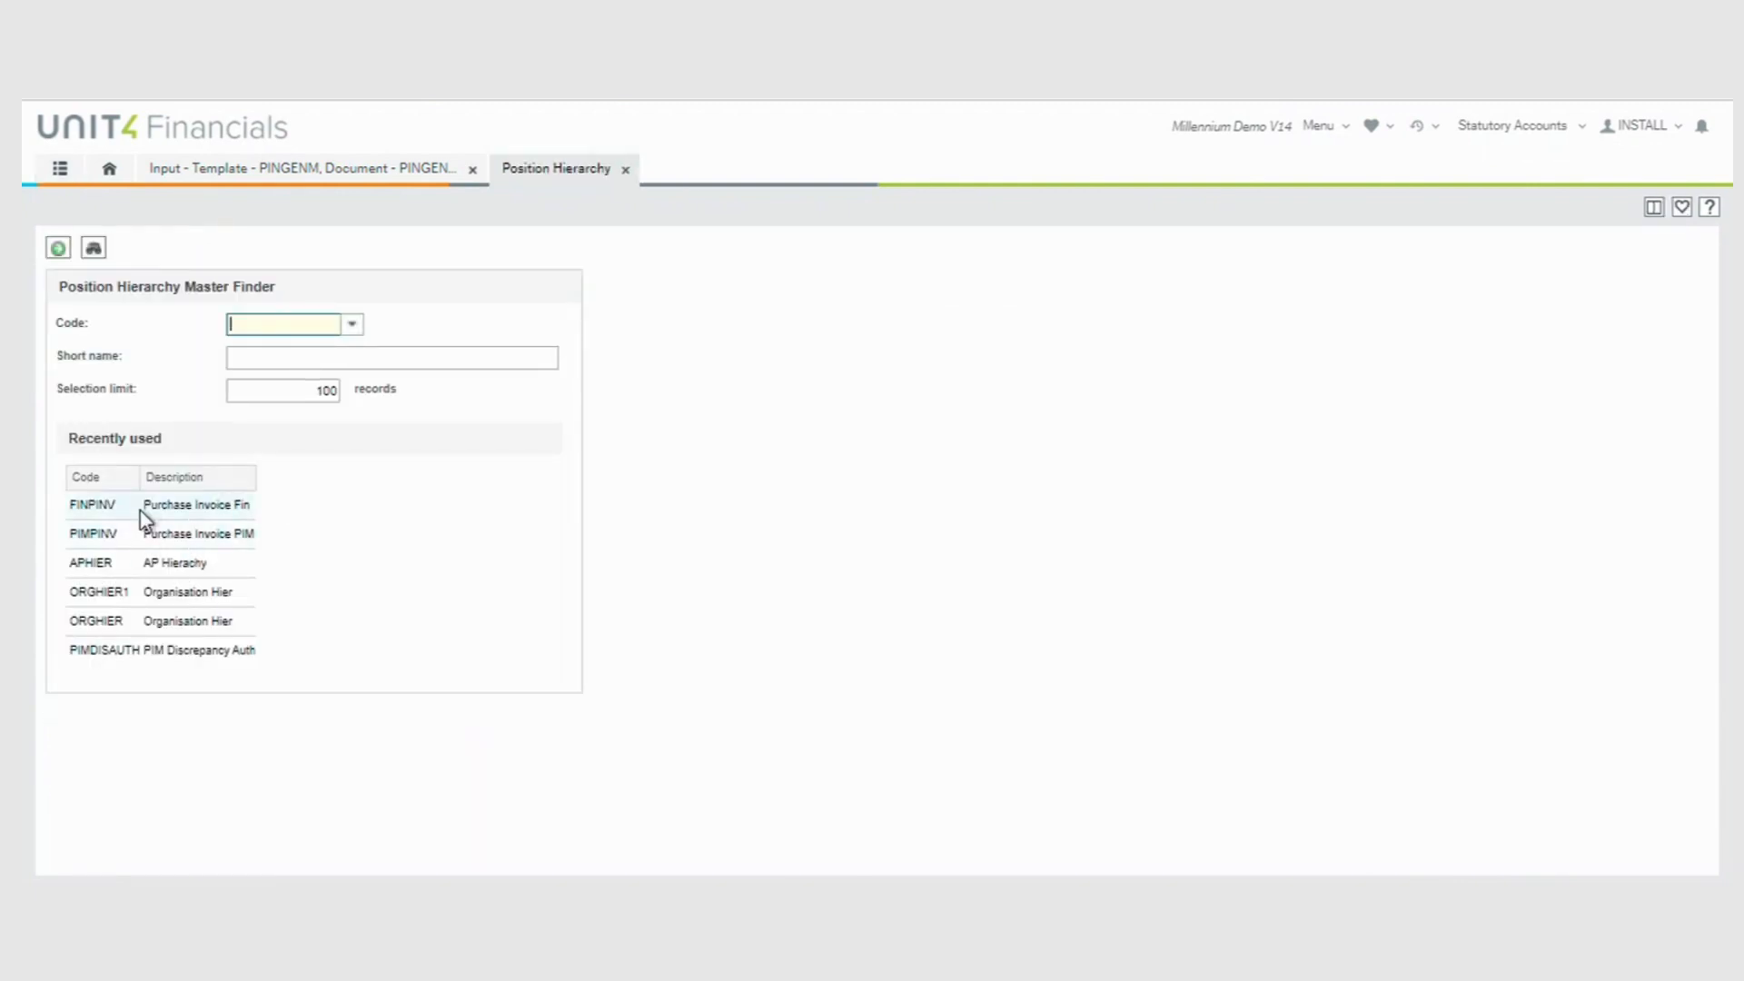
left_click(141, 505)
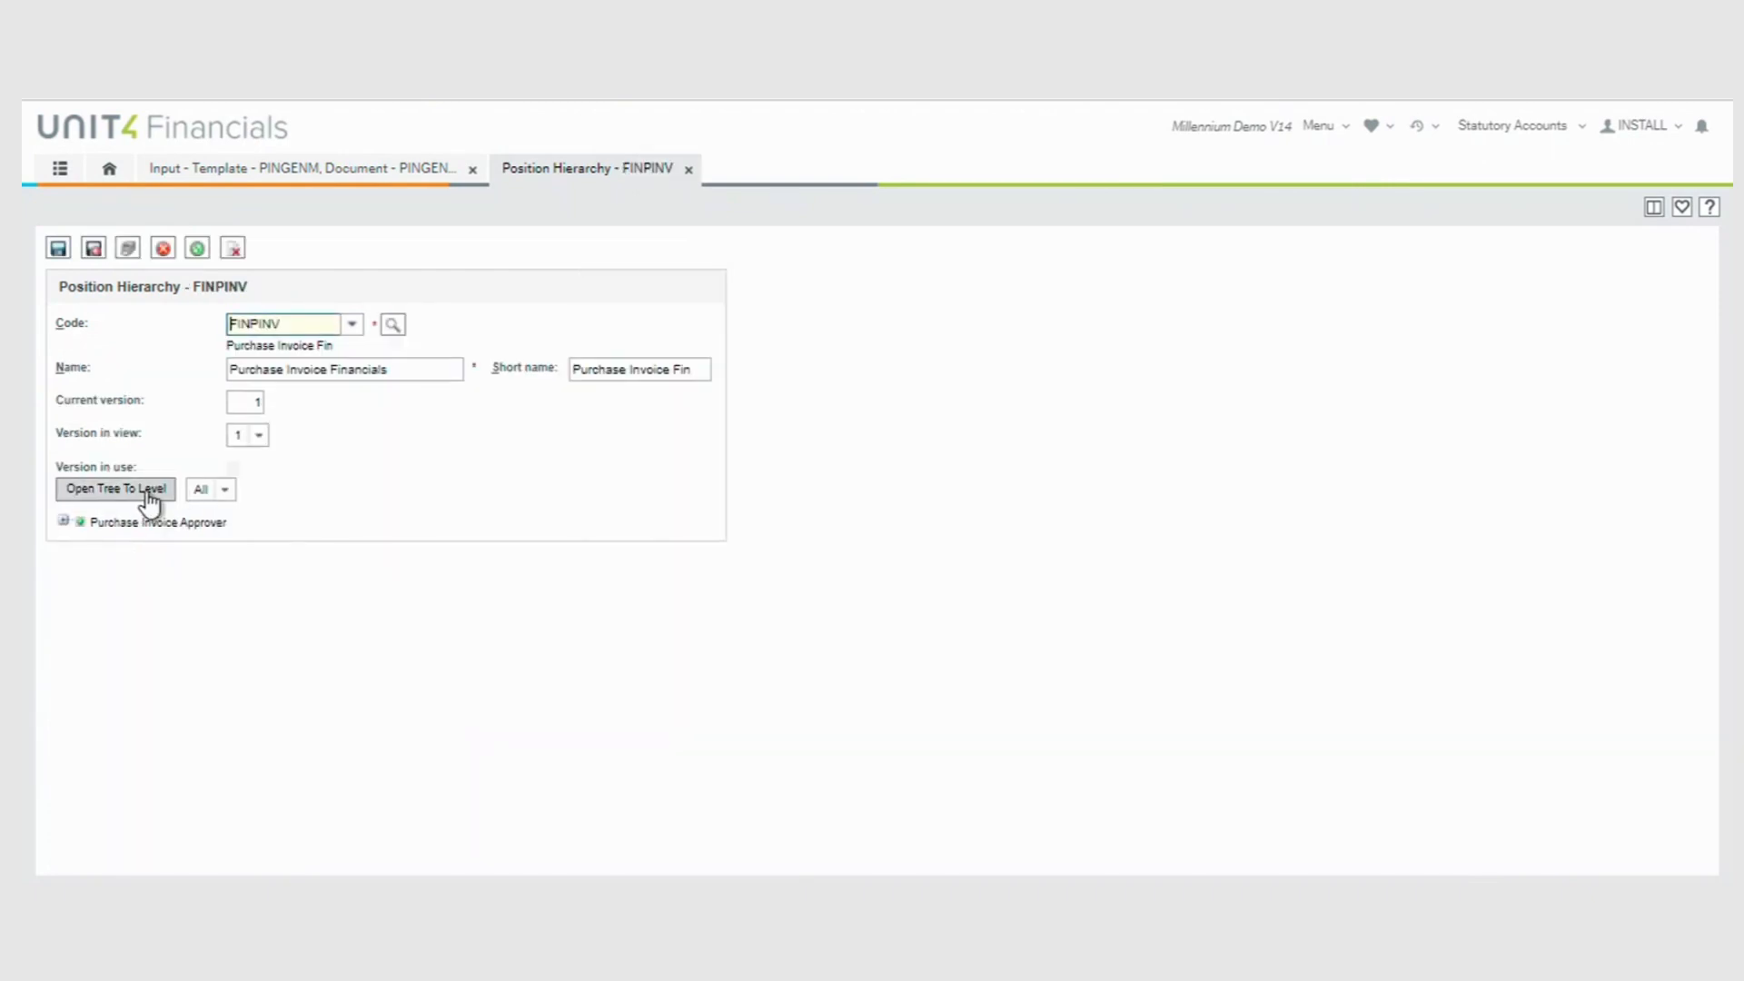
left_click(150, 498)
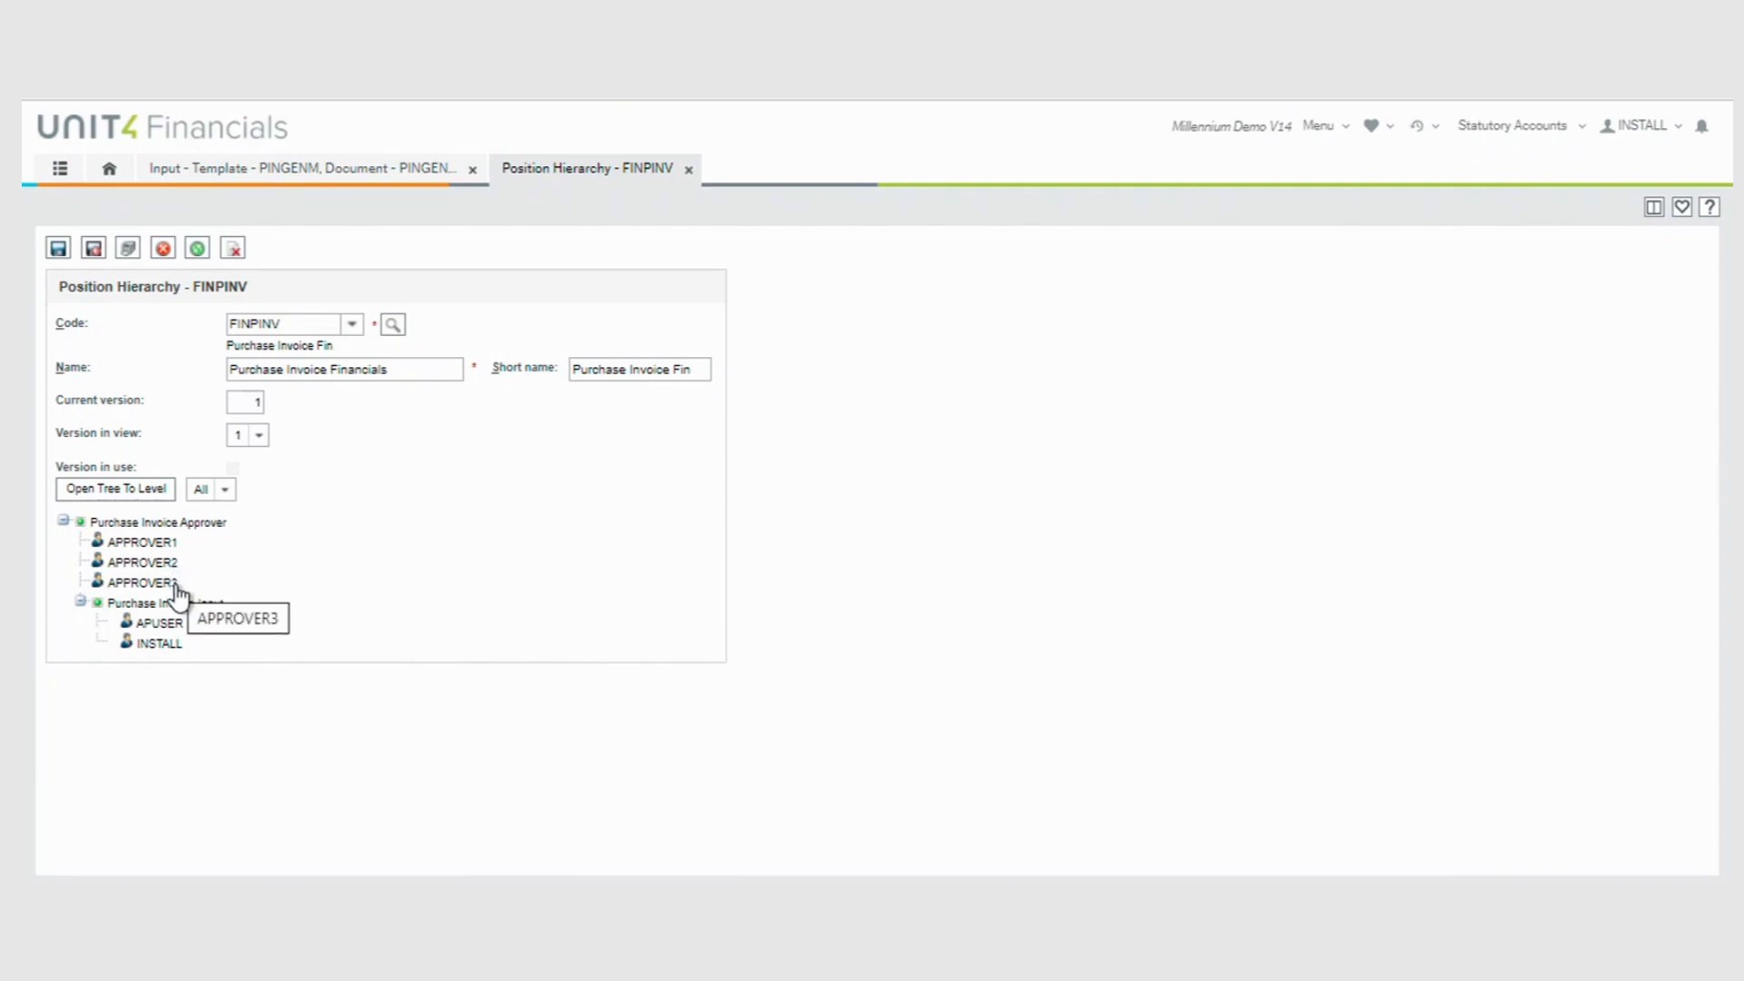
Step: Review the users and authorisation limits of the Purchase Invoice Approver position, and return to the FINPINV hierarchy
left_click(162, 523)
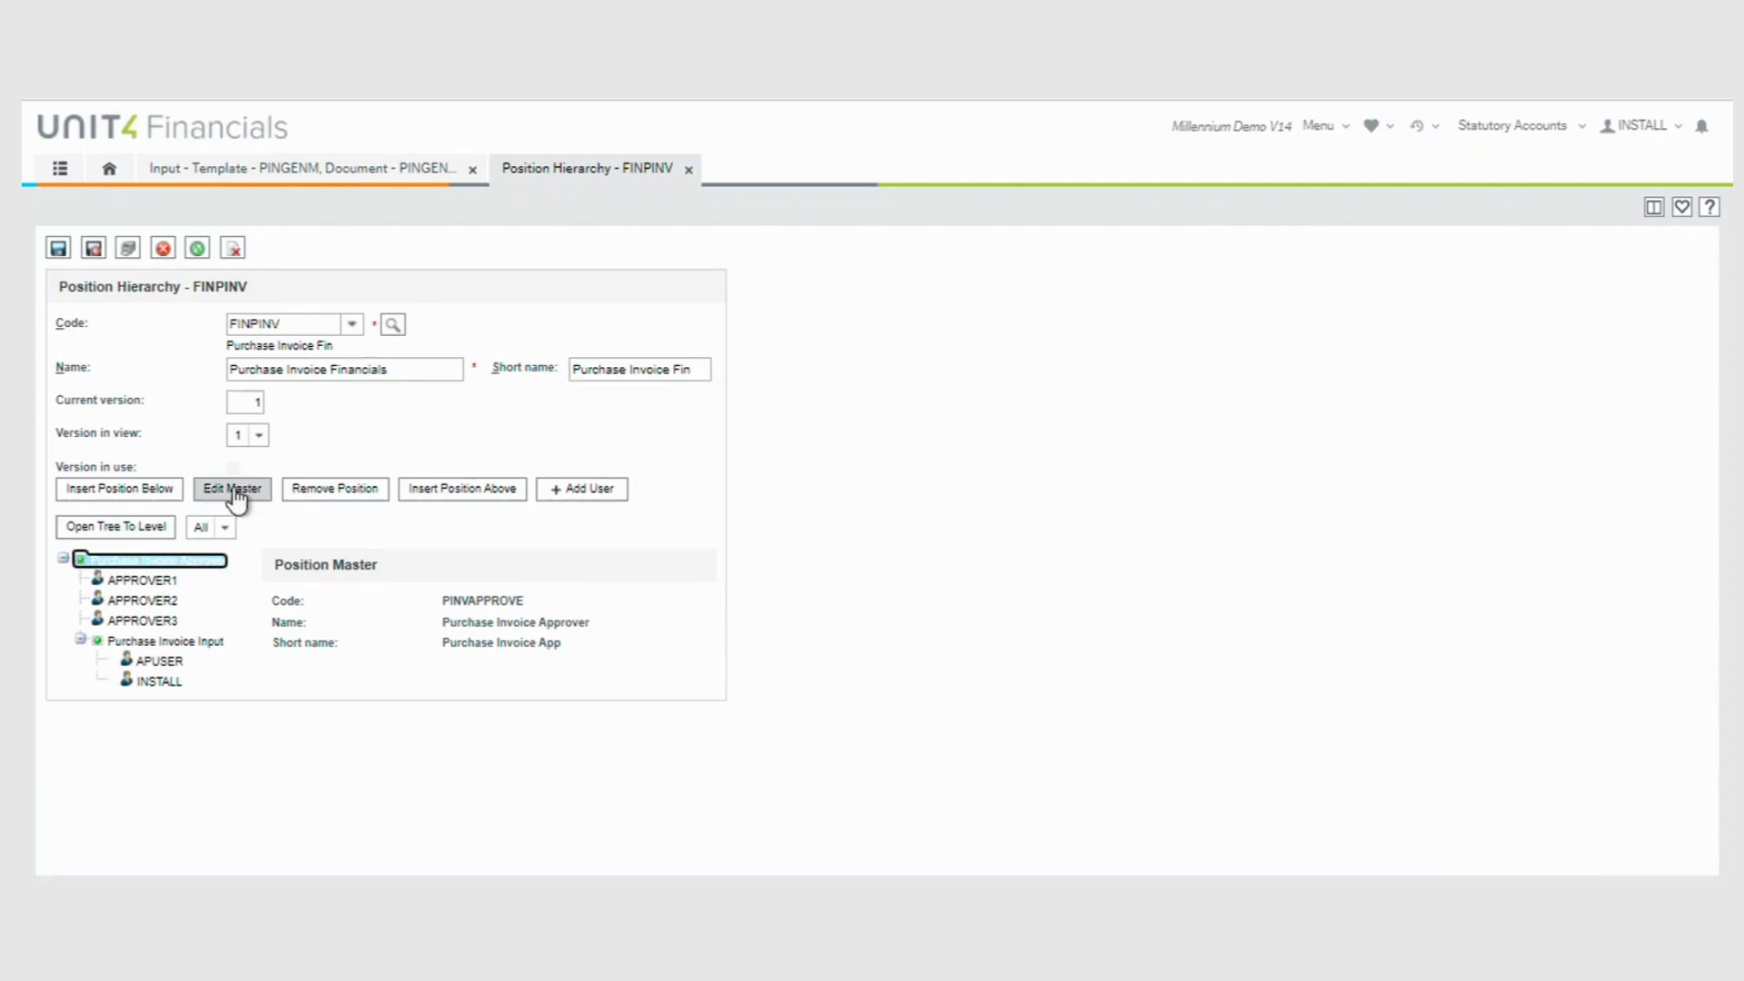
left_click(234, 491)
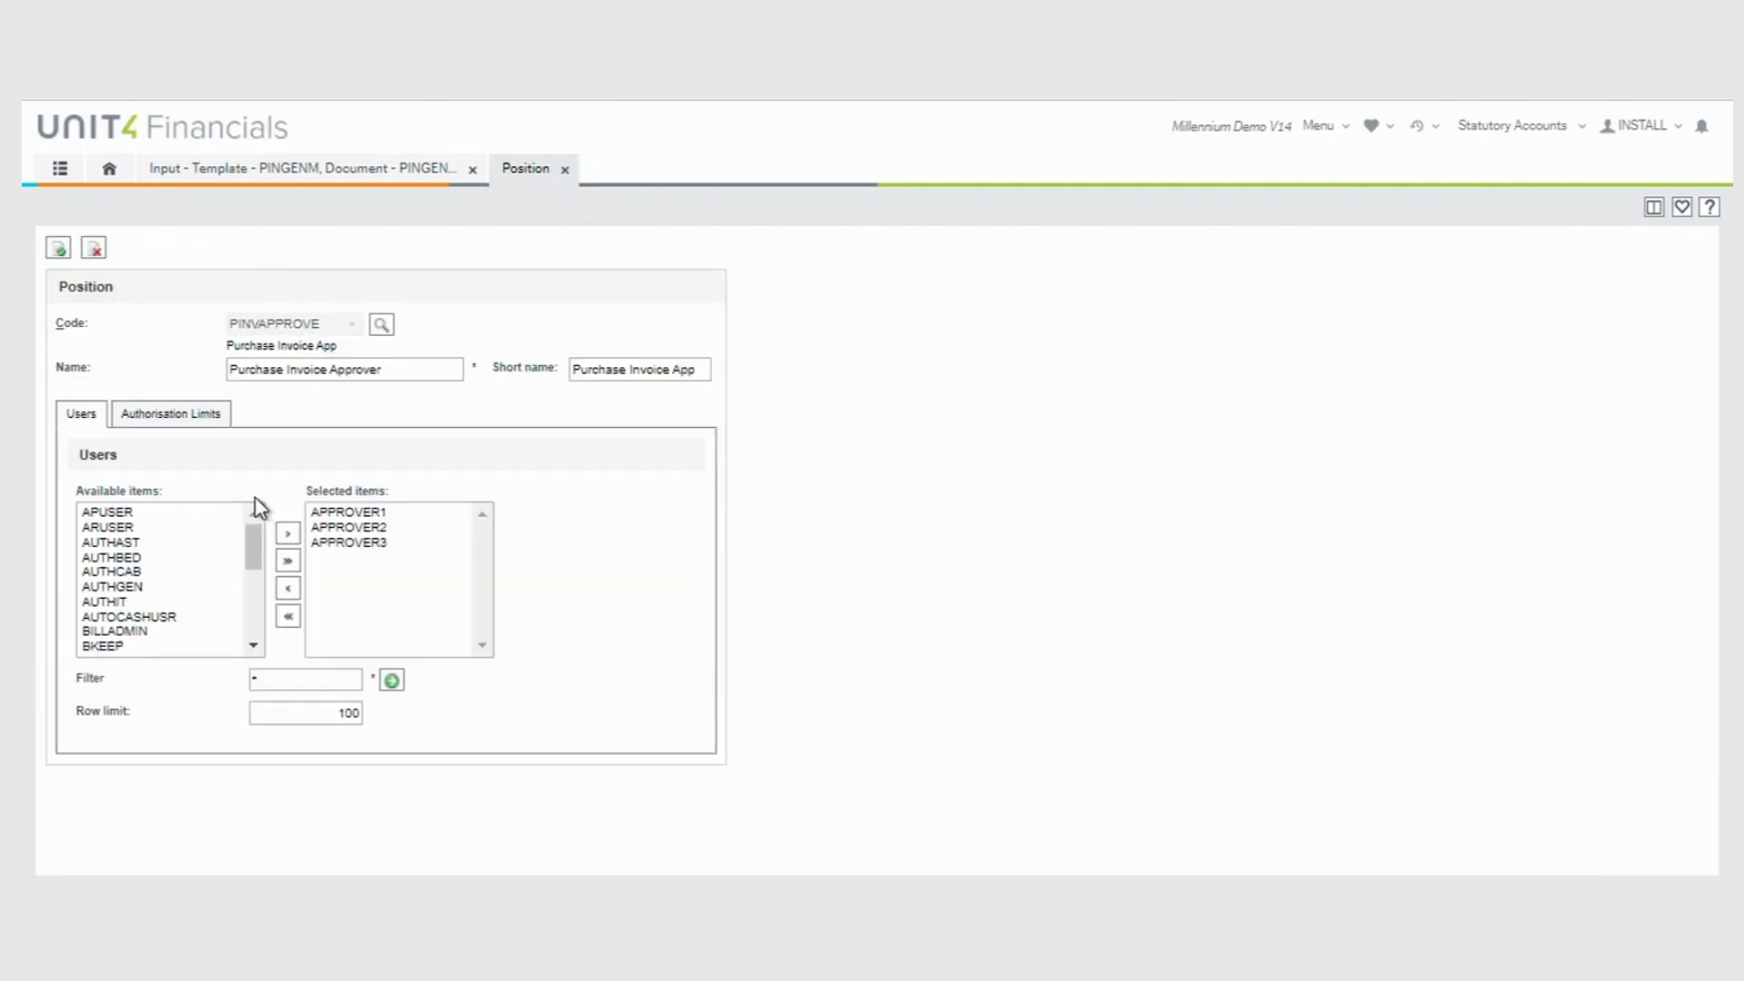
left_click(150, 416)
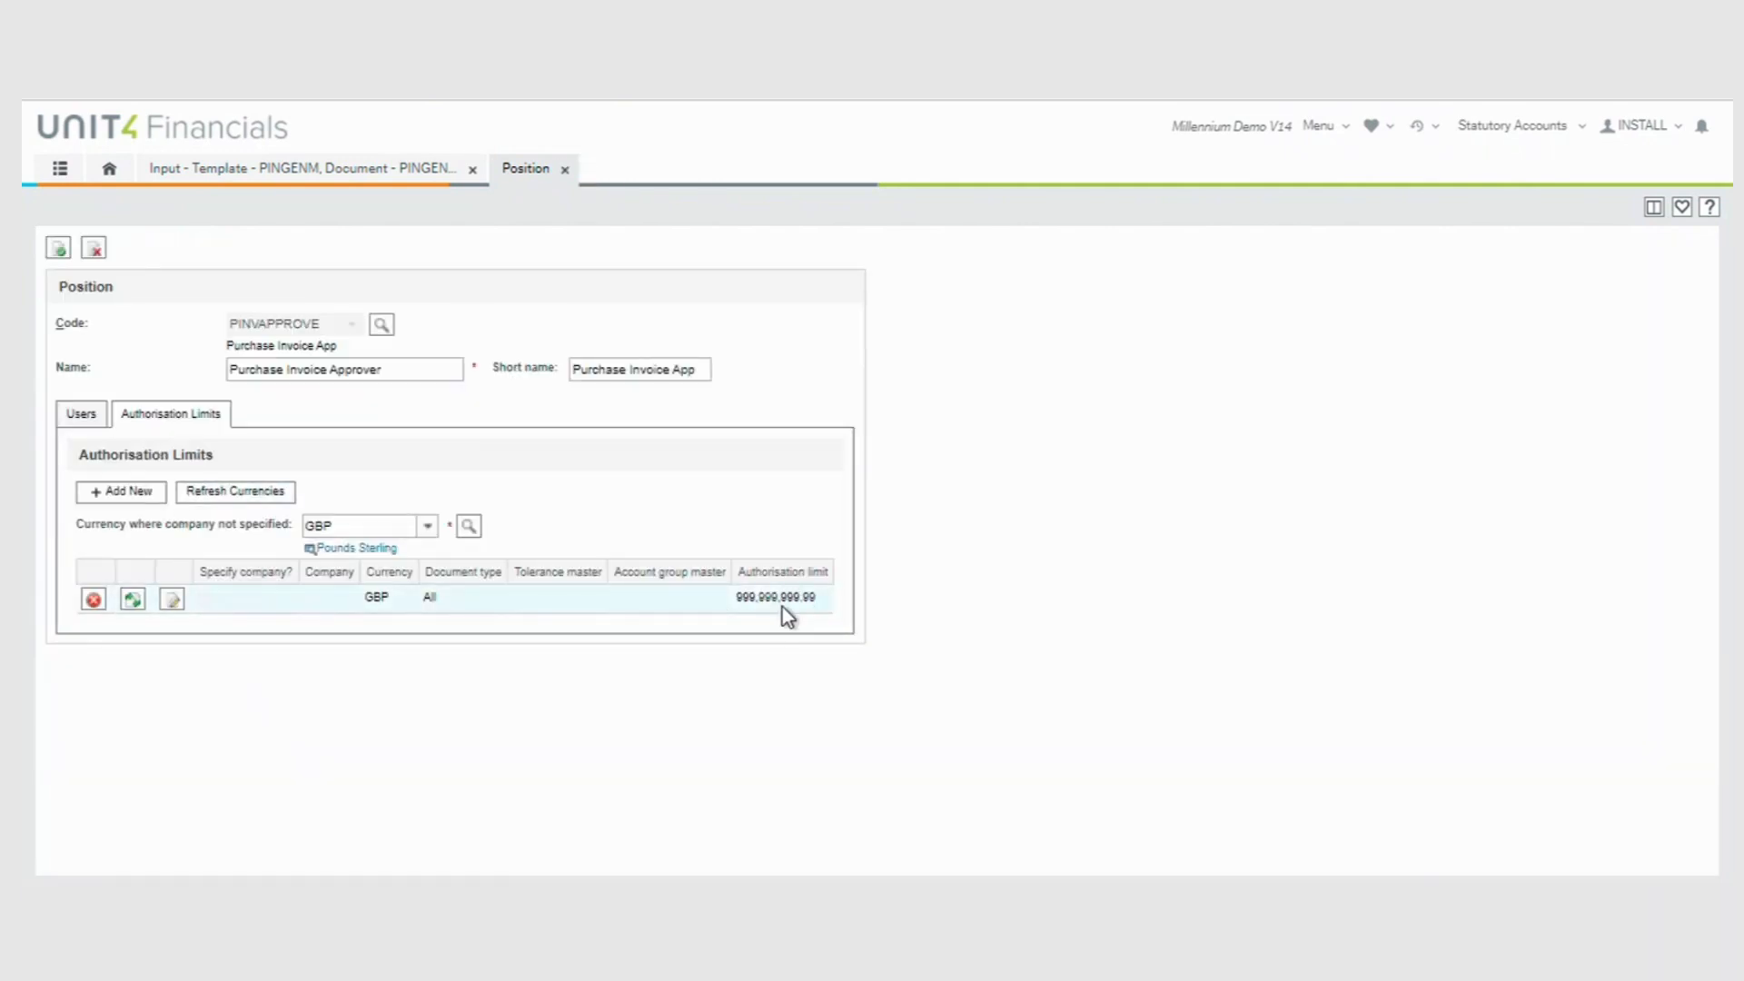
left_click(60, 250)
left_click(145, 486)
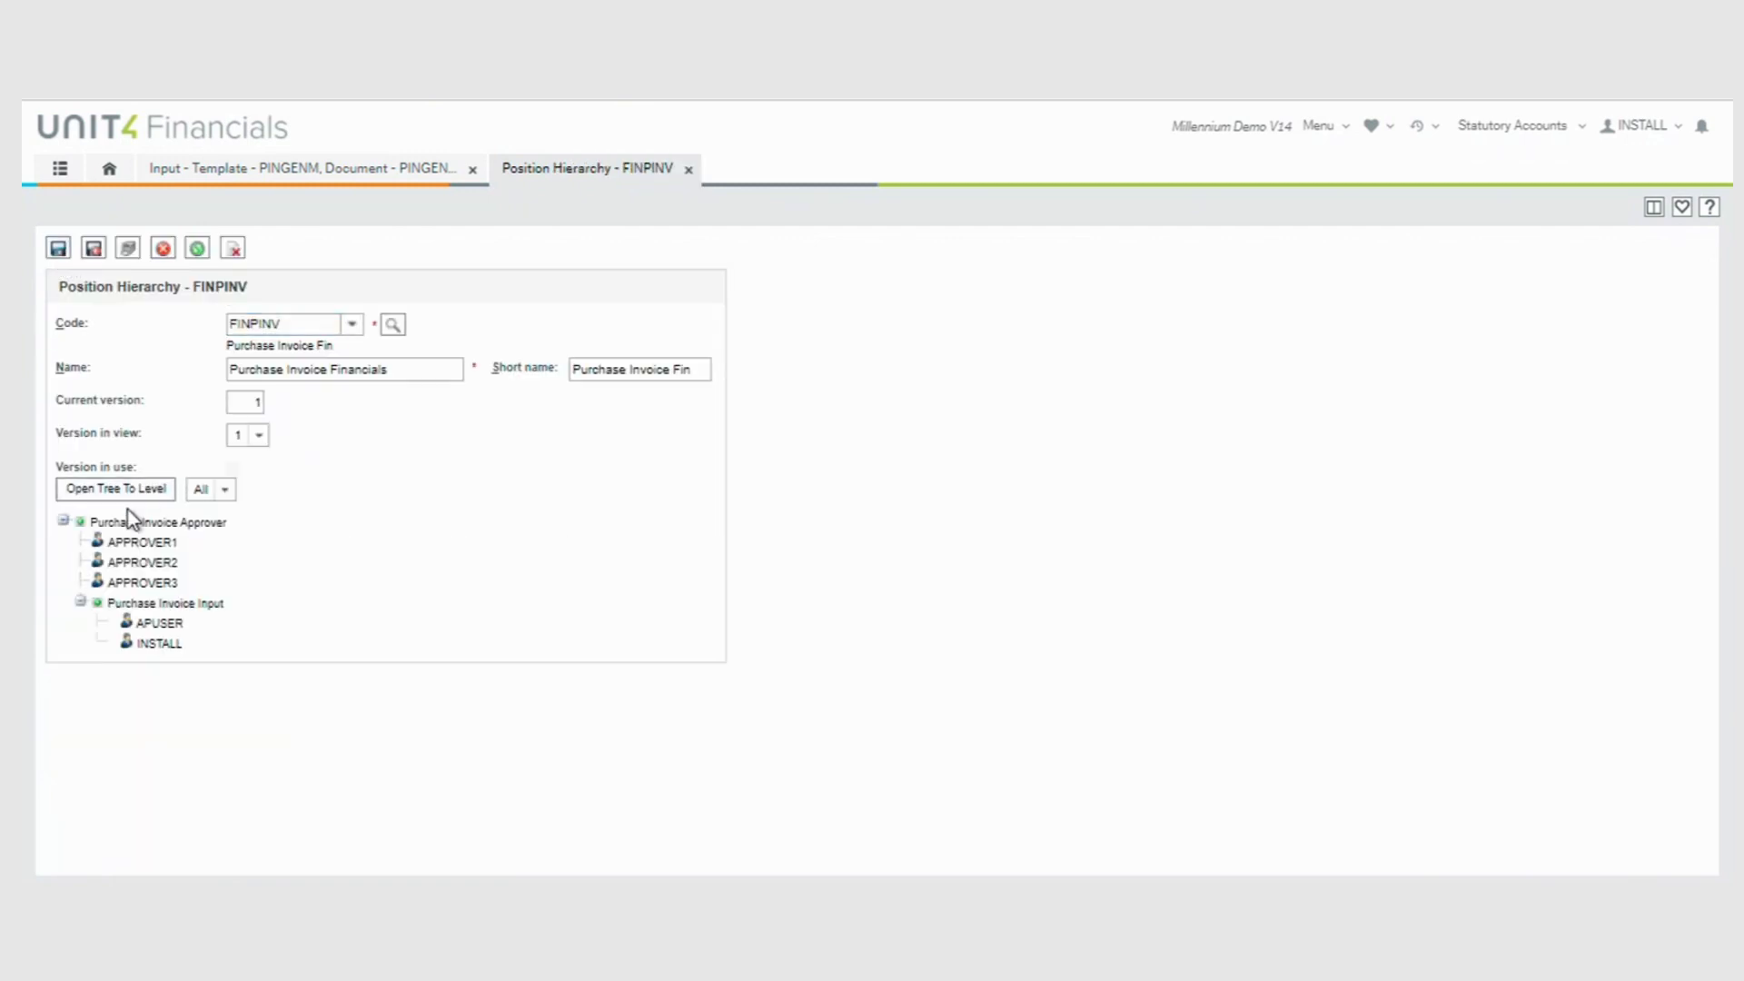
Step: View the user entries for APPROVER1 and APPROVER2 under the Purchase Invoice Approver position
left_click(134, 542)
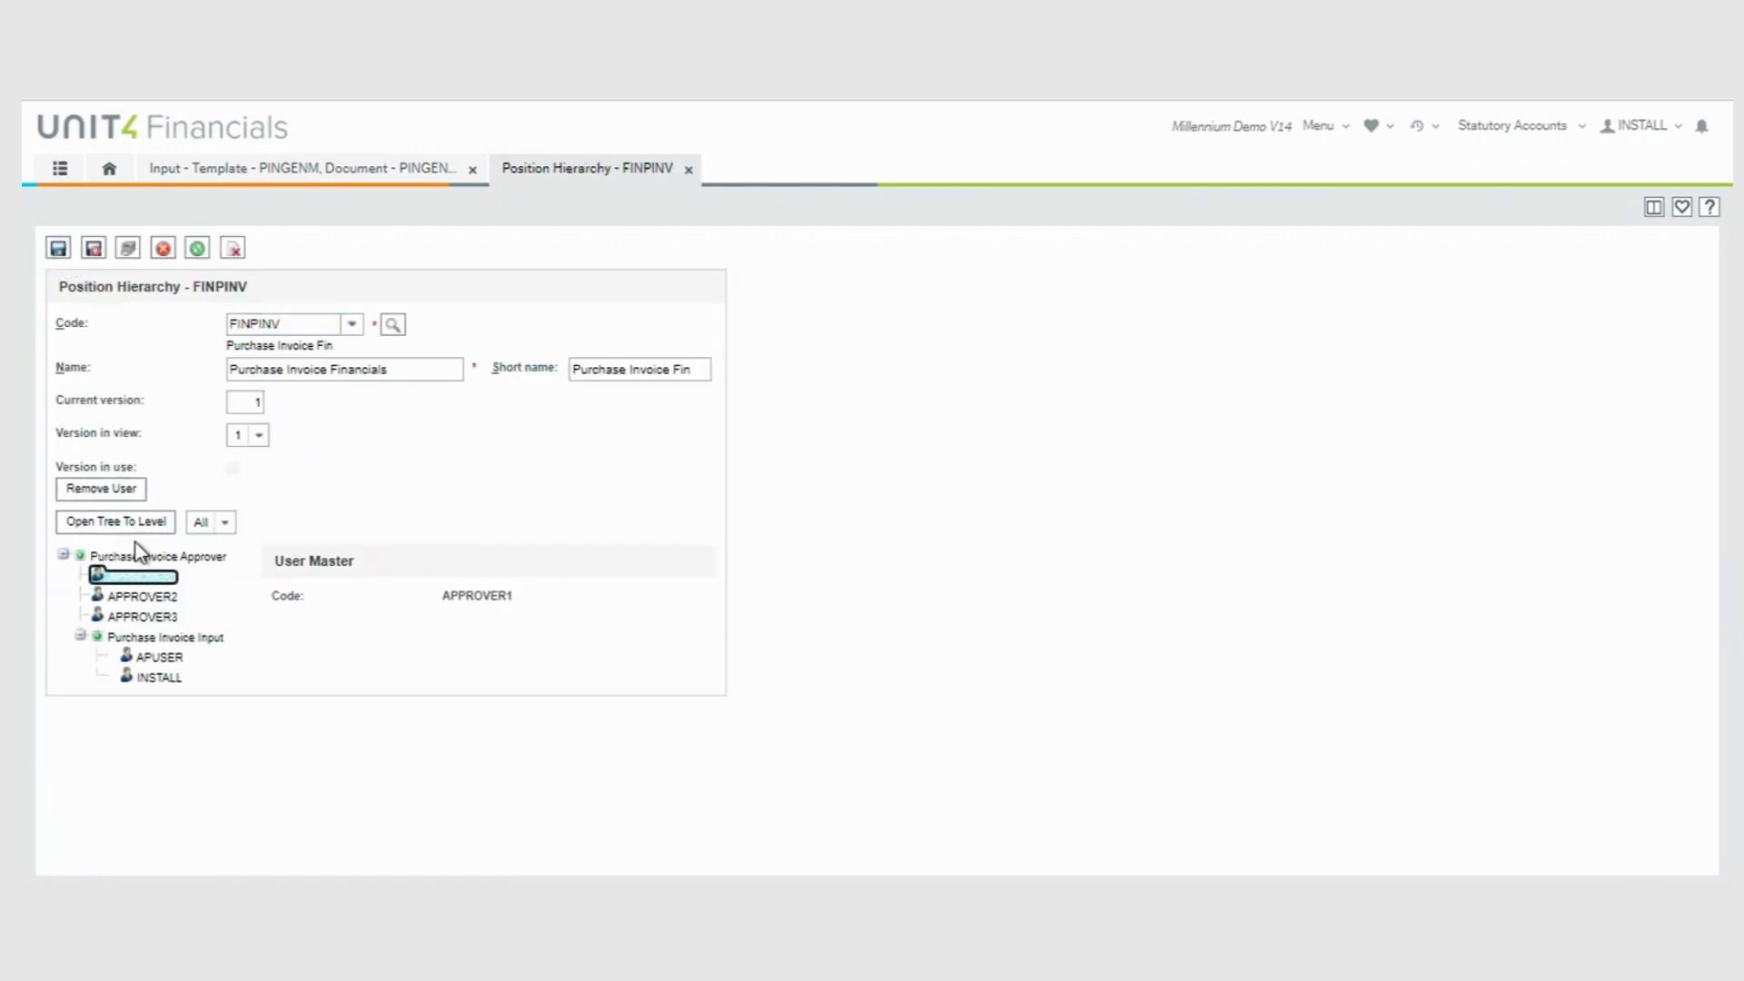
left_click(140, 597)
left_click(132, 577)
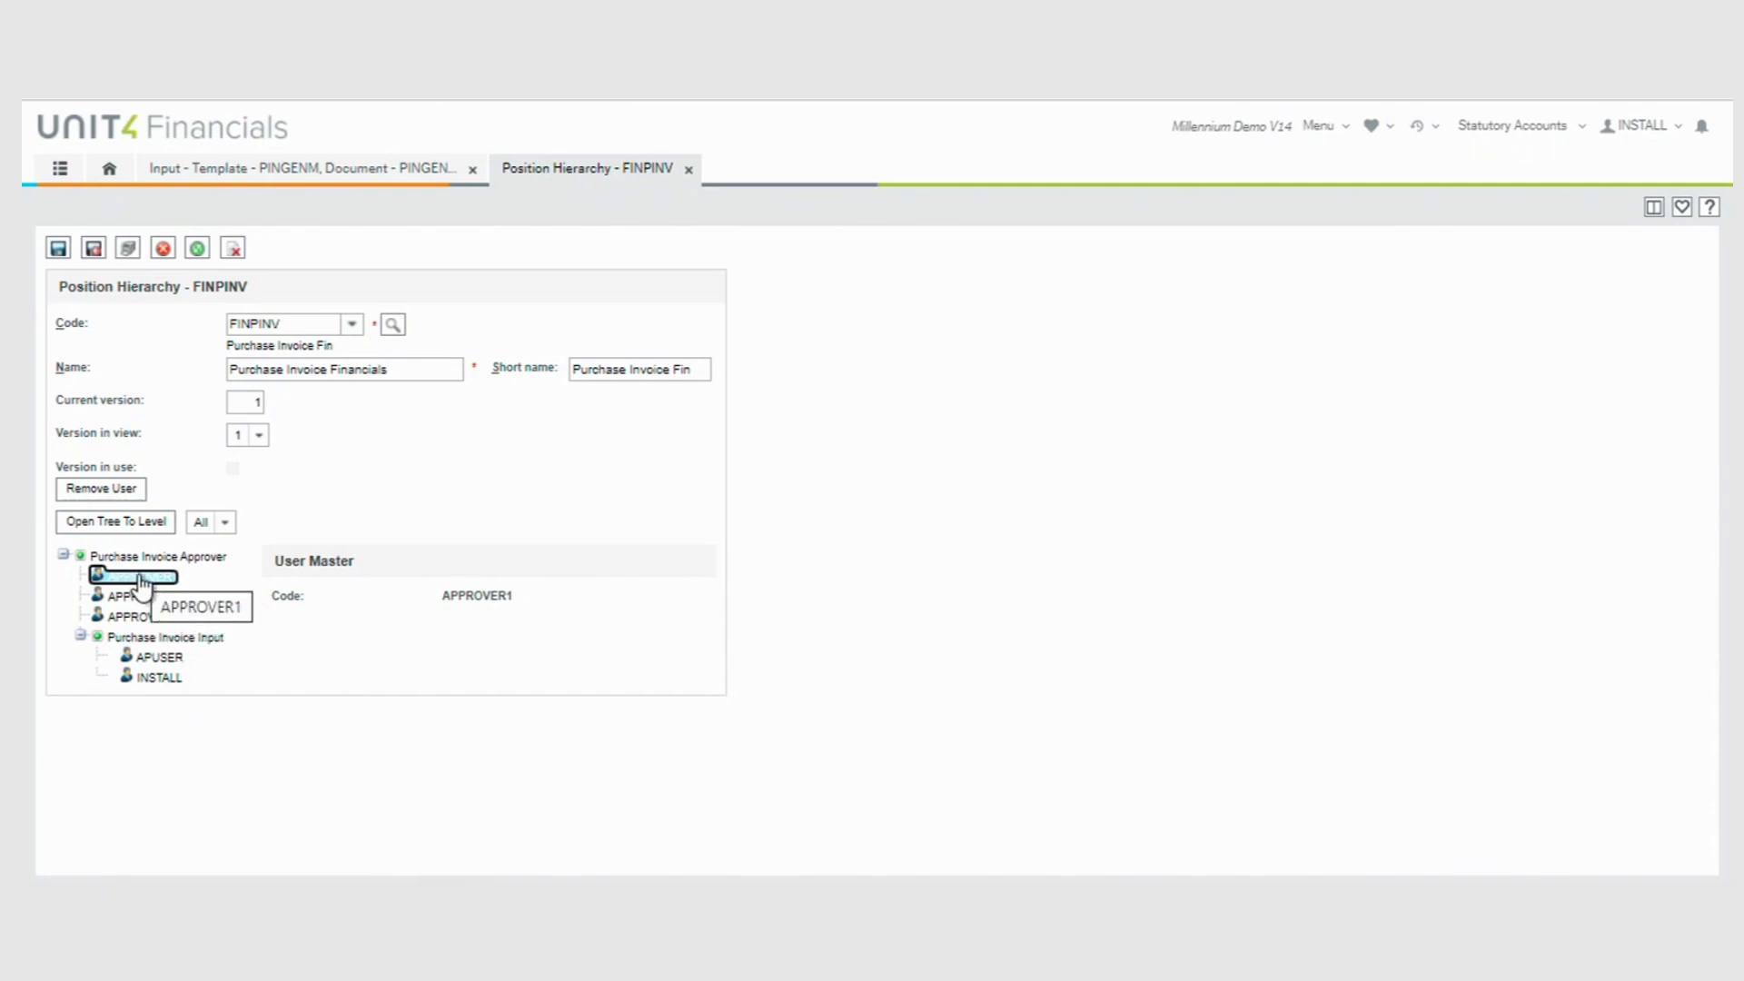
left_click(355, 172)
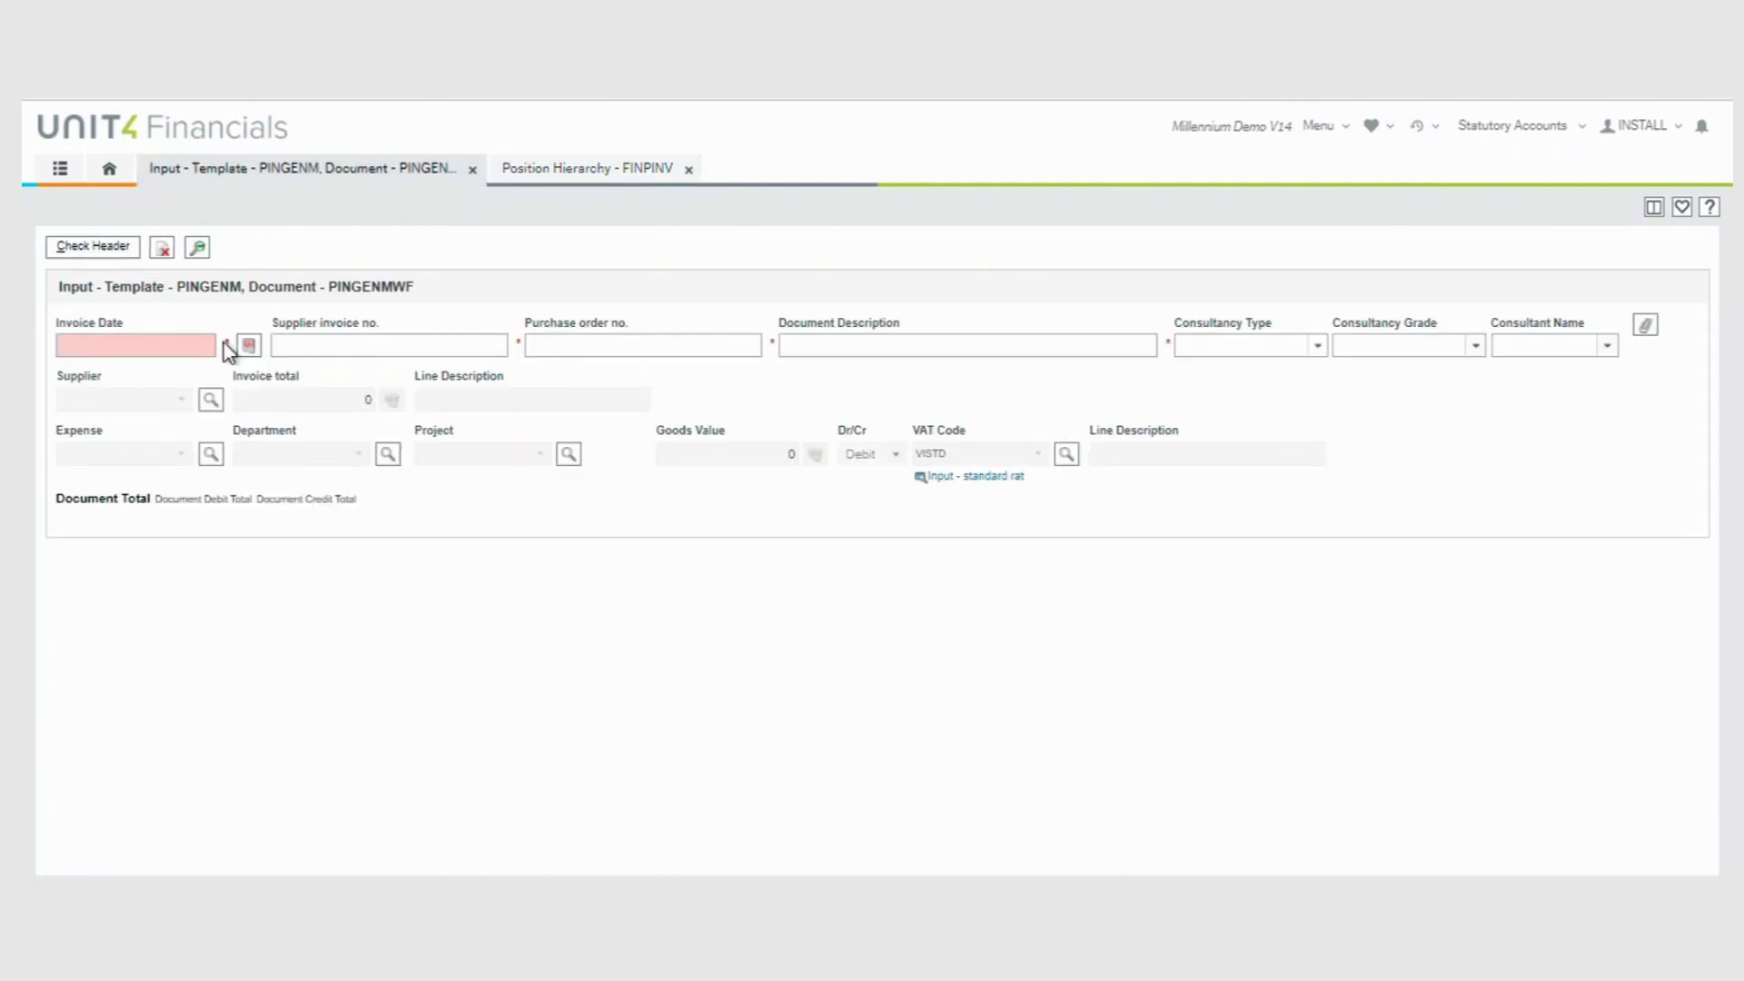
left_click(248, 347)
left_click(210, 376)
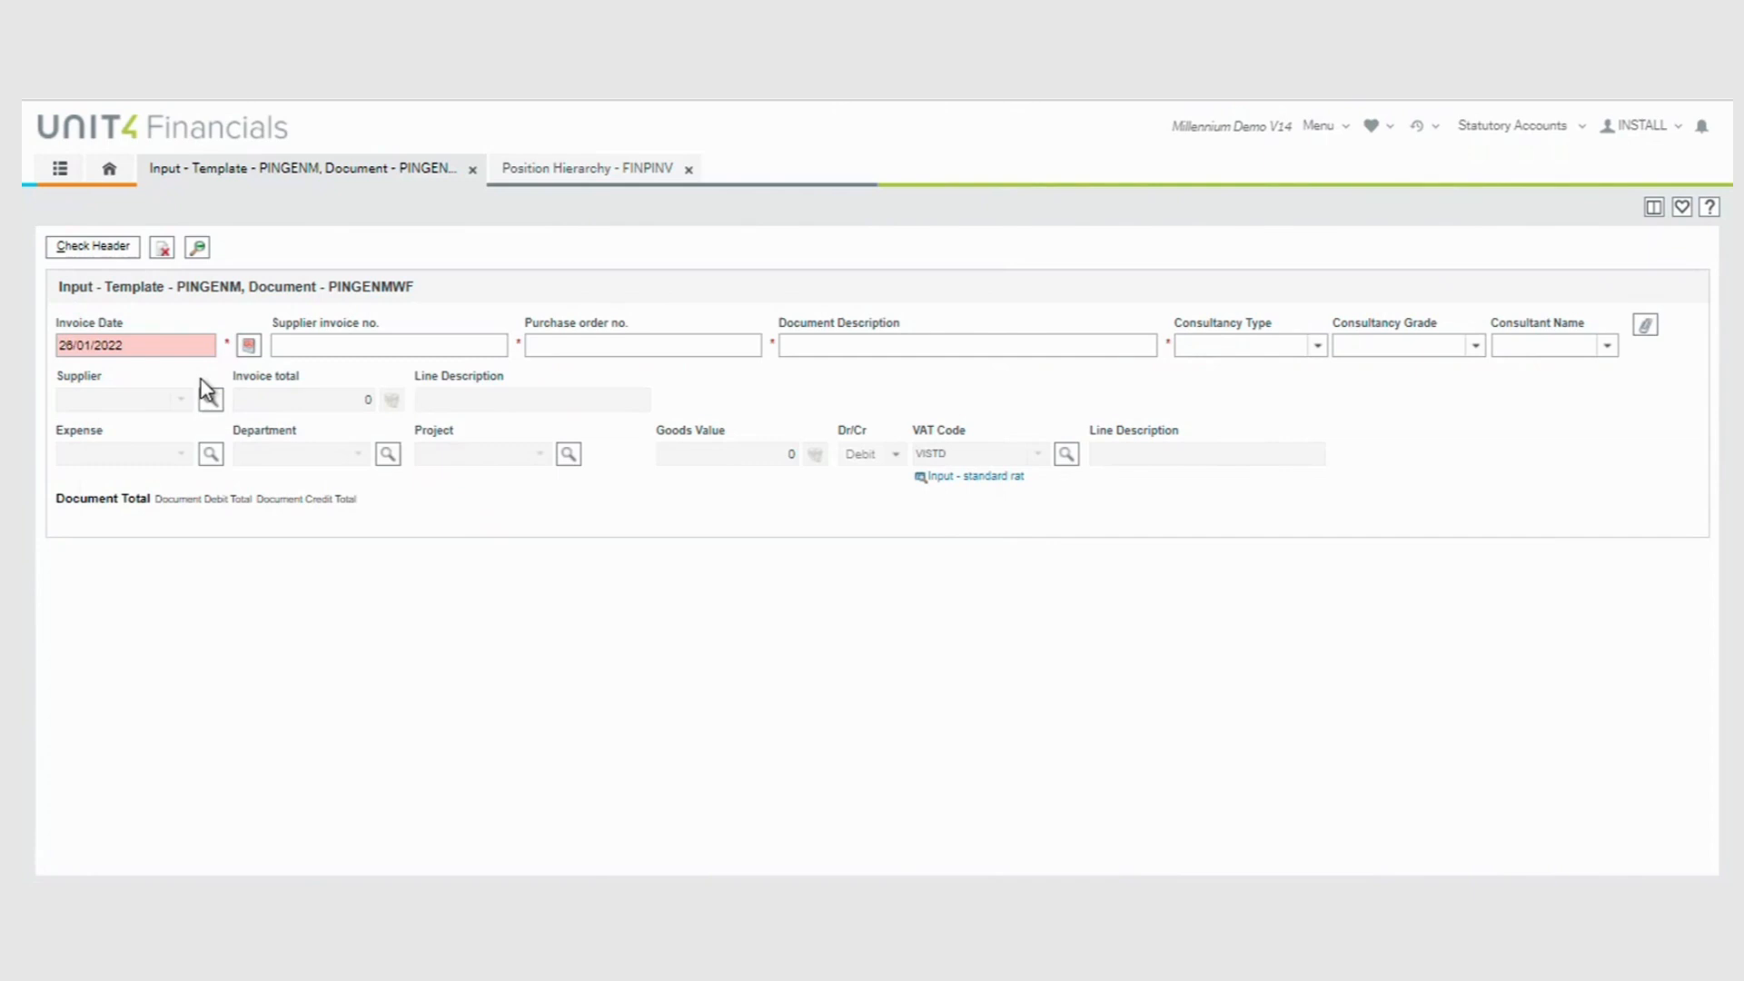
left_click(327, 345)
type("4645365436")
left_click(641, 347)
type("66654365436")
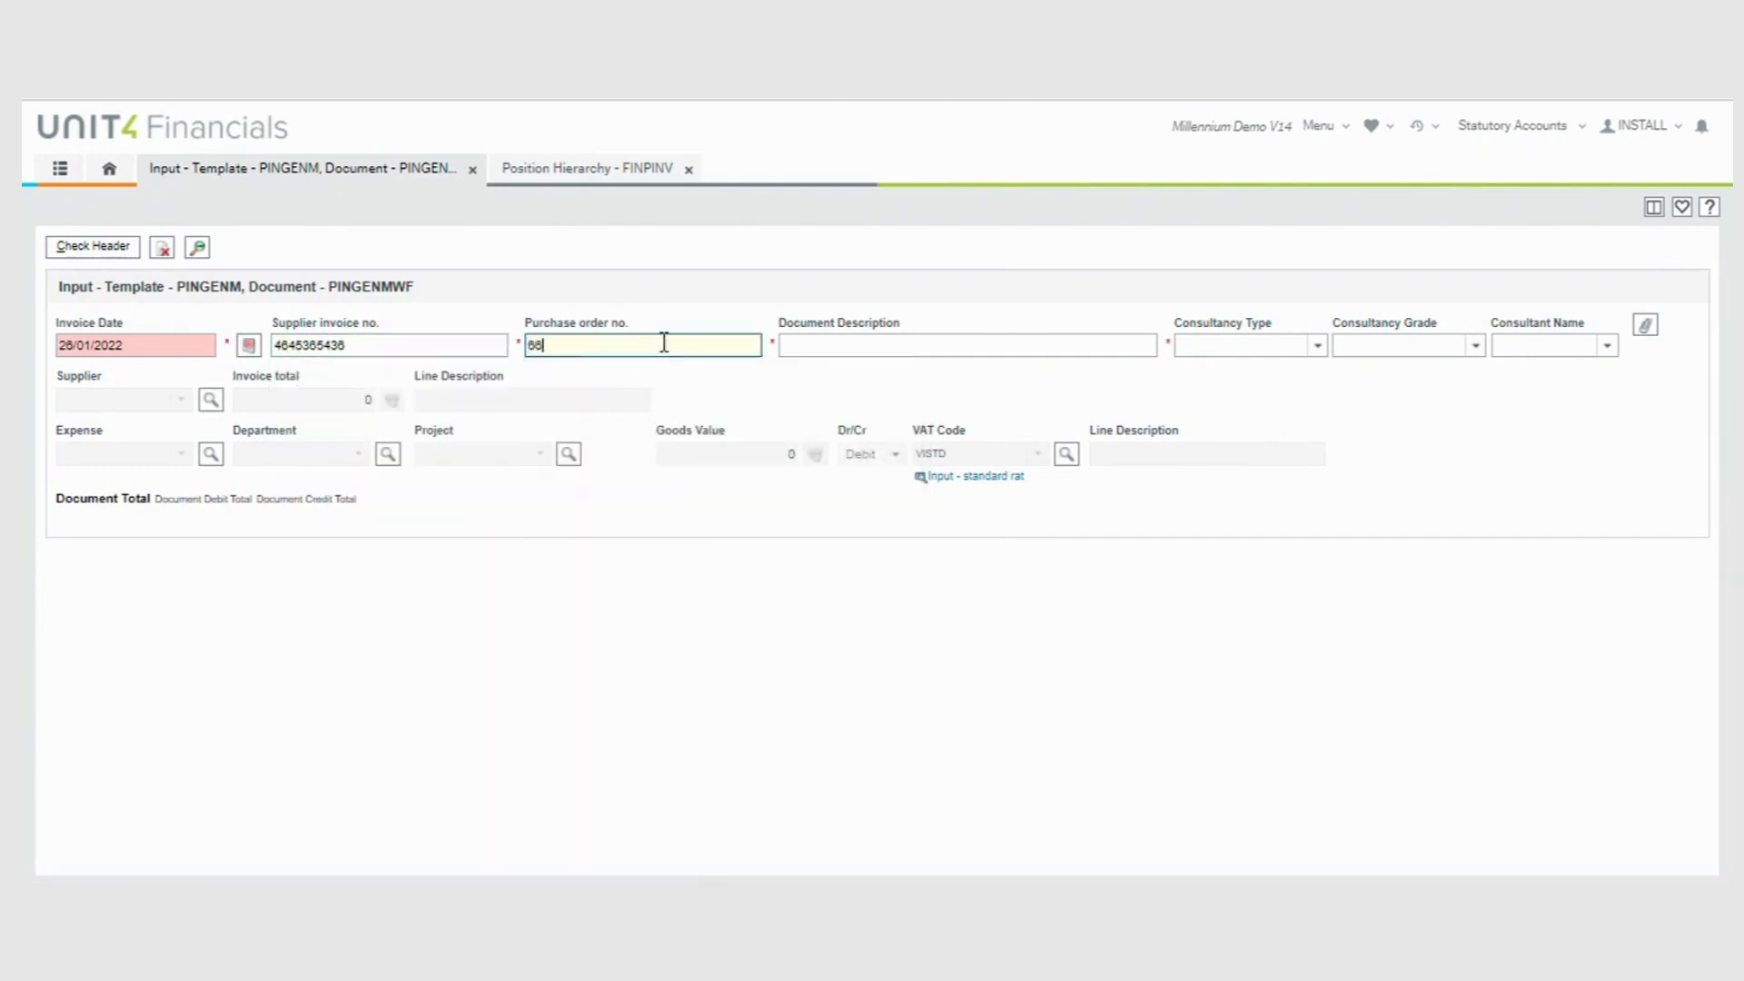
left_click(934, 347)
type("654654")
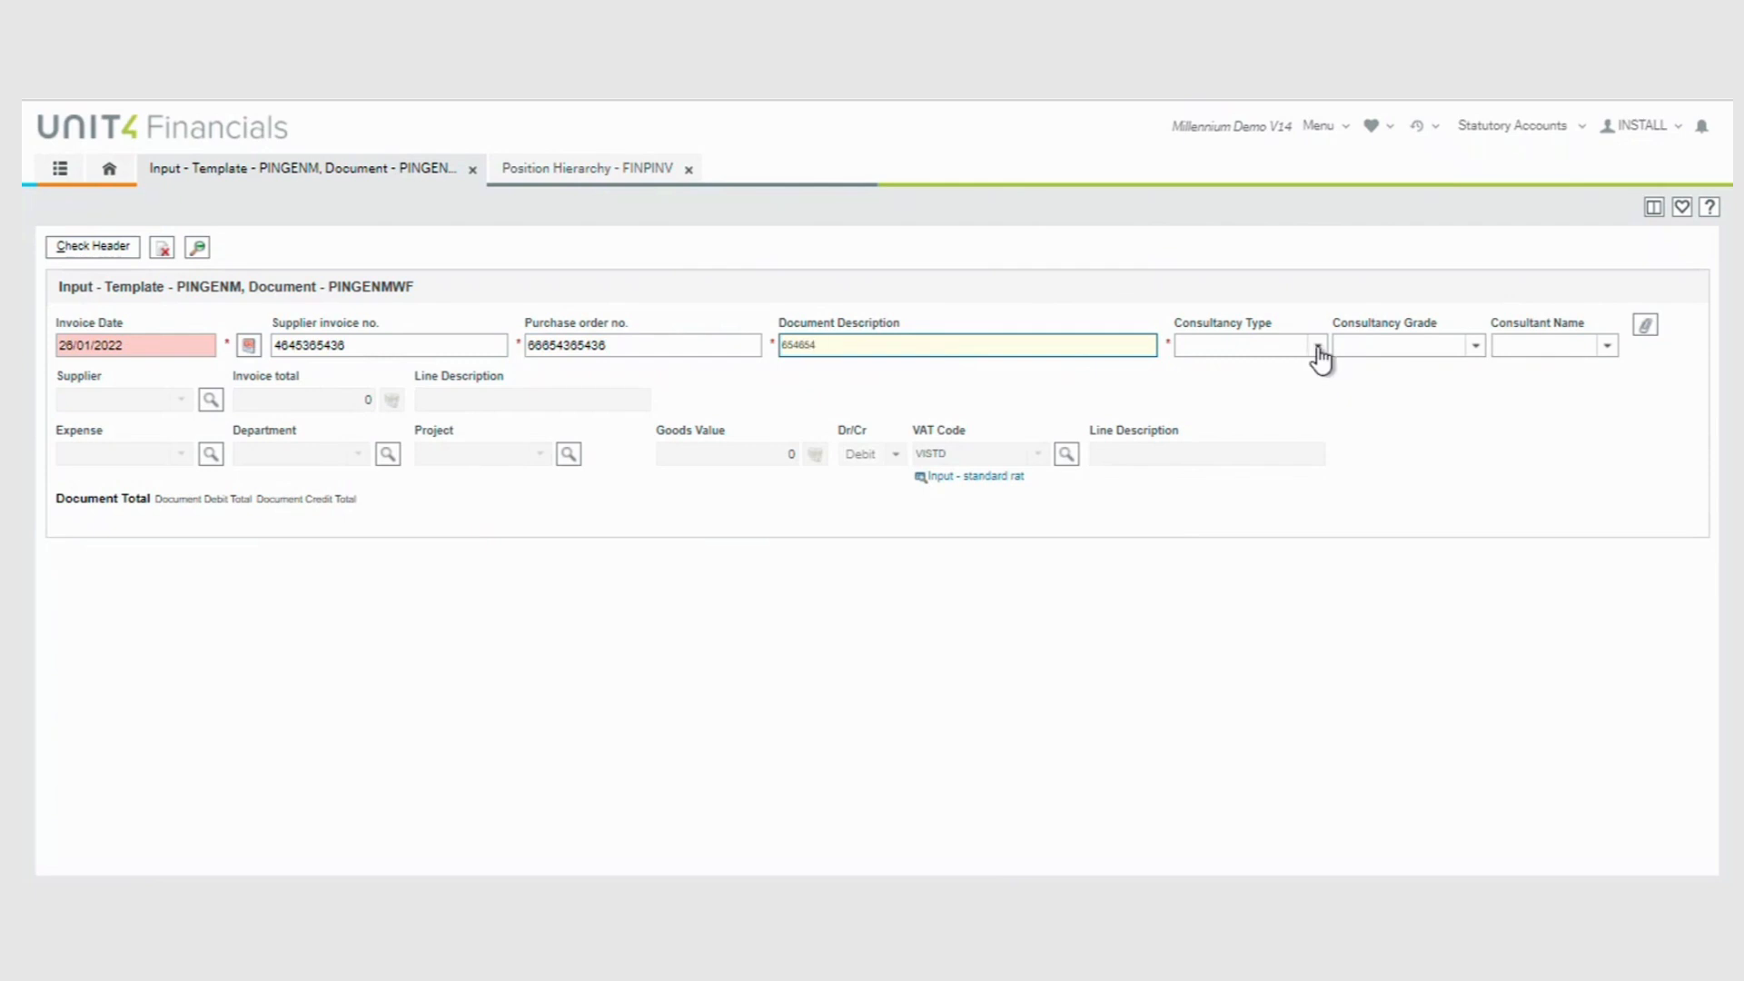
Step: Set the consultancy type to Application and grade to Consultant, choose the consultant's name, and check the header
left_click(1317, 346)
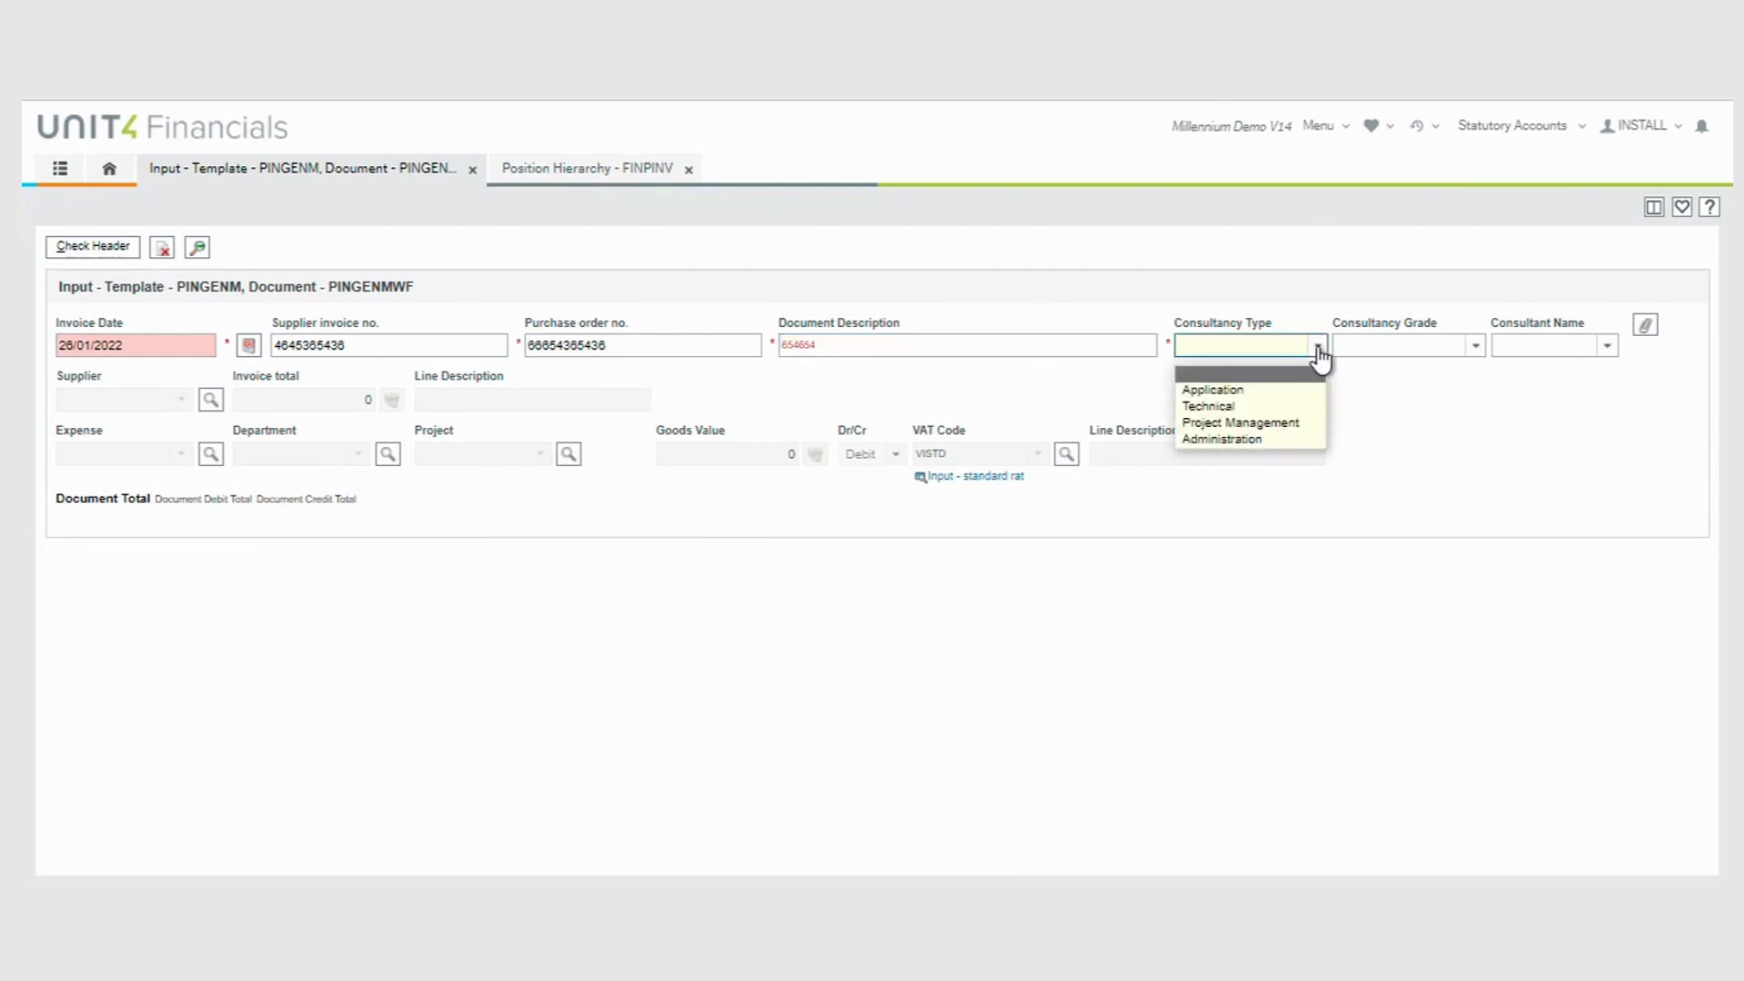
left_click(1230, 393)
left_click(1475, 348)
left_click(1399, 389)
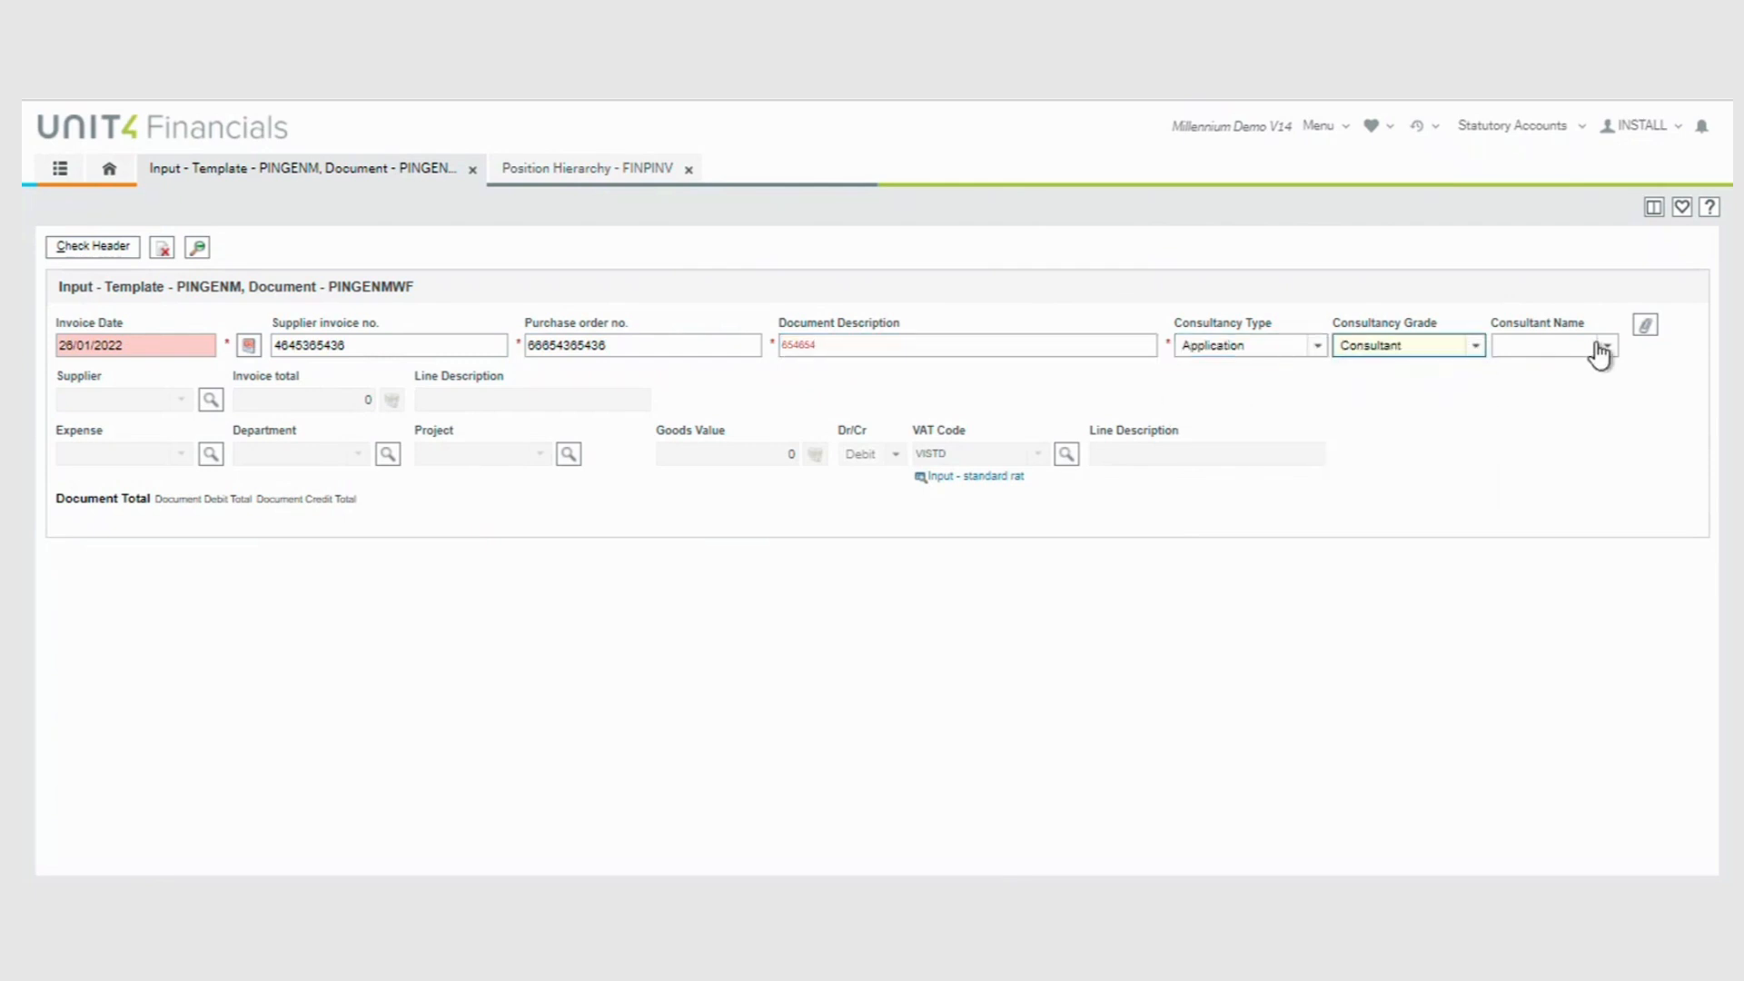
left_click(1607, 346)
left_click(1535, 408)
left_click(64, 248)
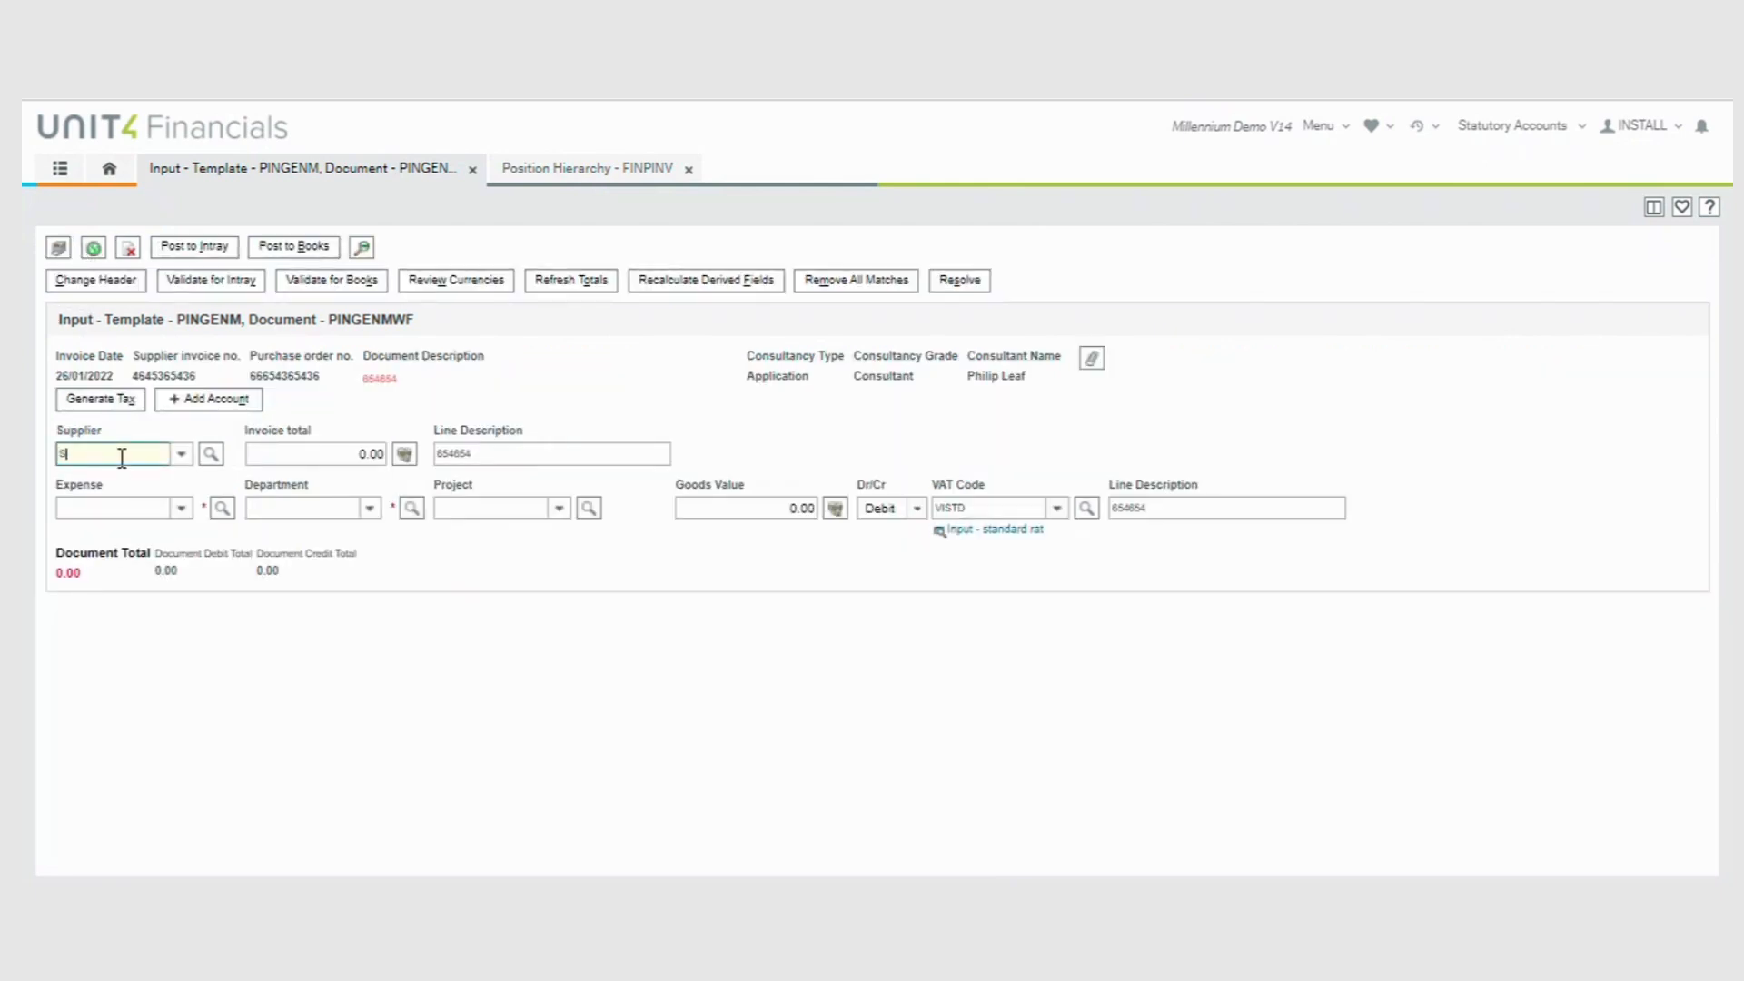
Step: Choose S0001, A2B Radio Cars Ltd, as the supplier and set the invoice total to 1200
left_click(117, 478)
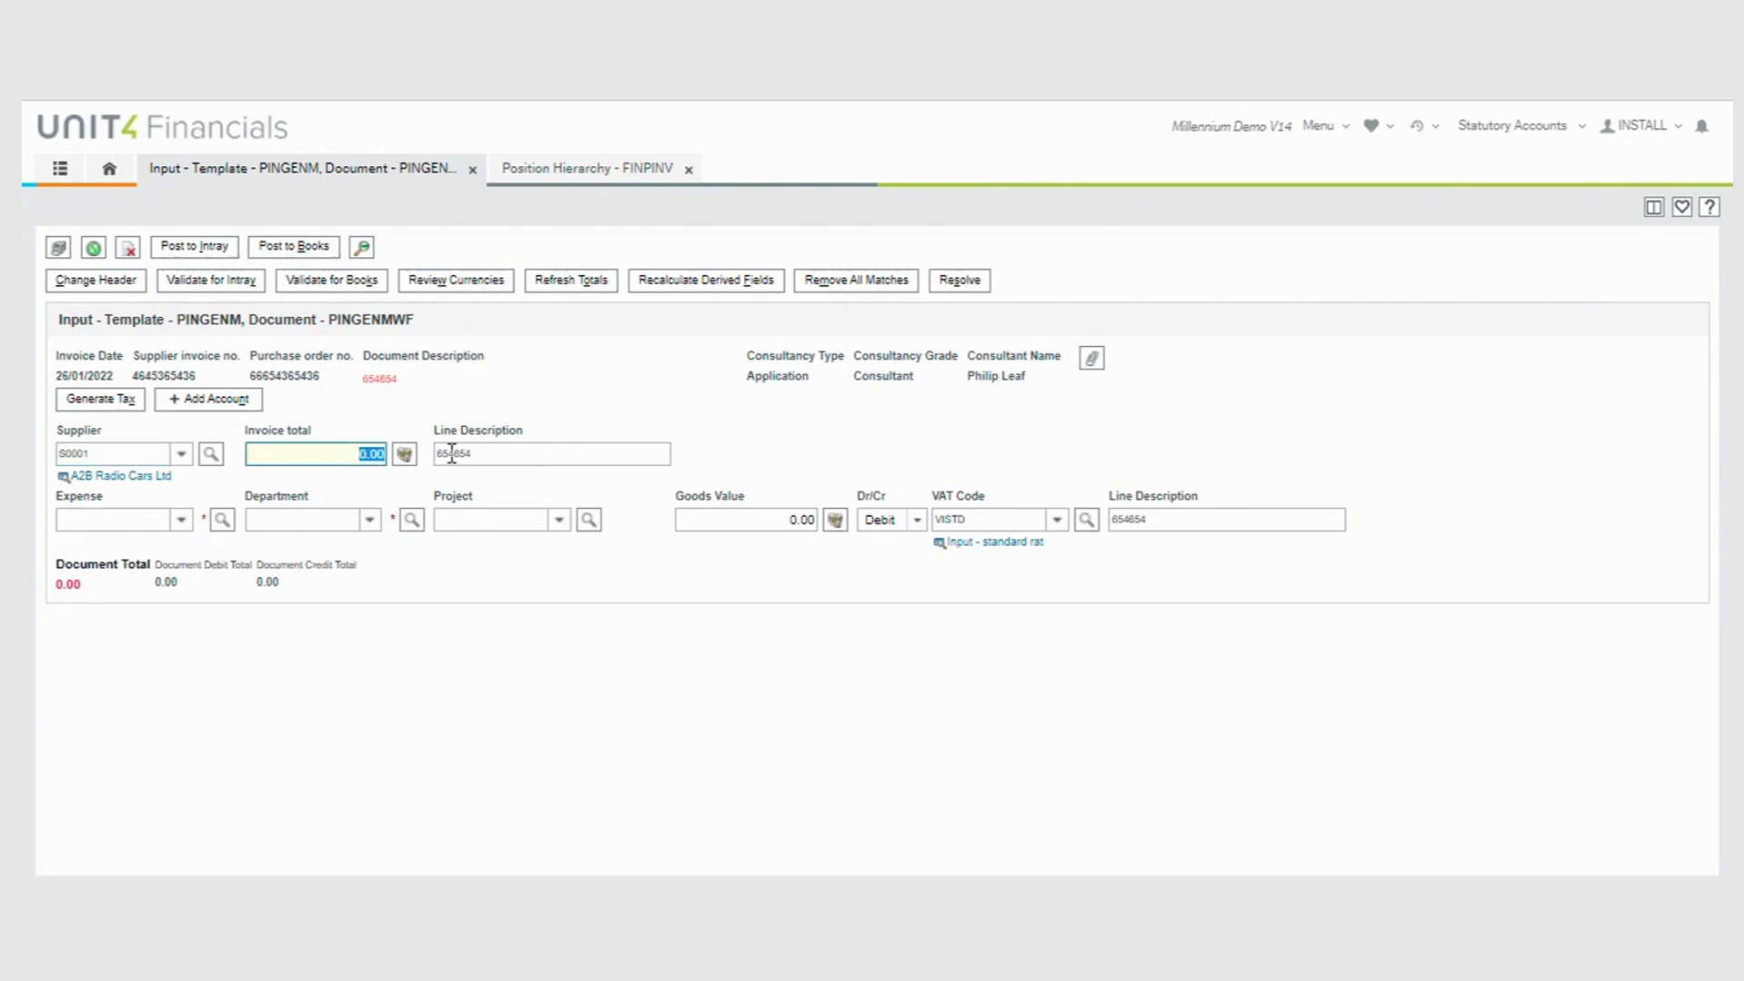
type("1200")
key("Return")
Step: Fill in the expense line with account 772030 Comp Consumables, department D130 and a goods value of 1000
left_click(136, 520)
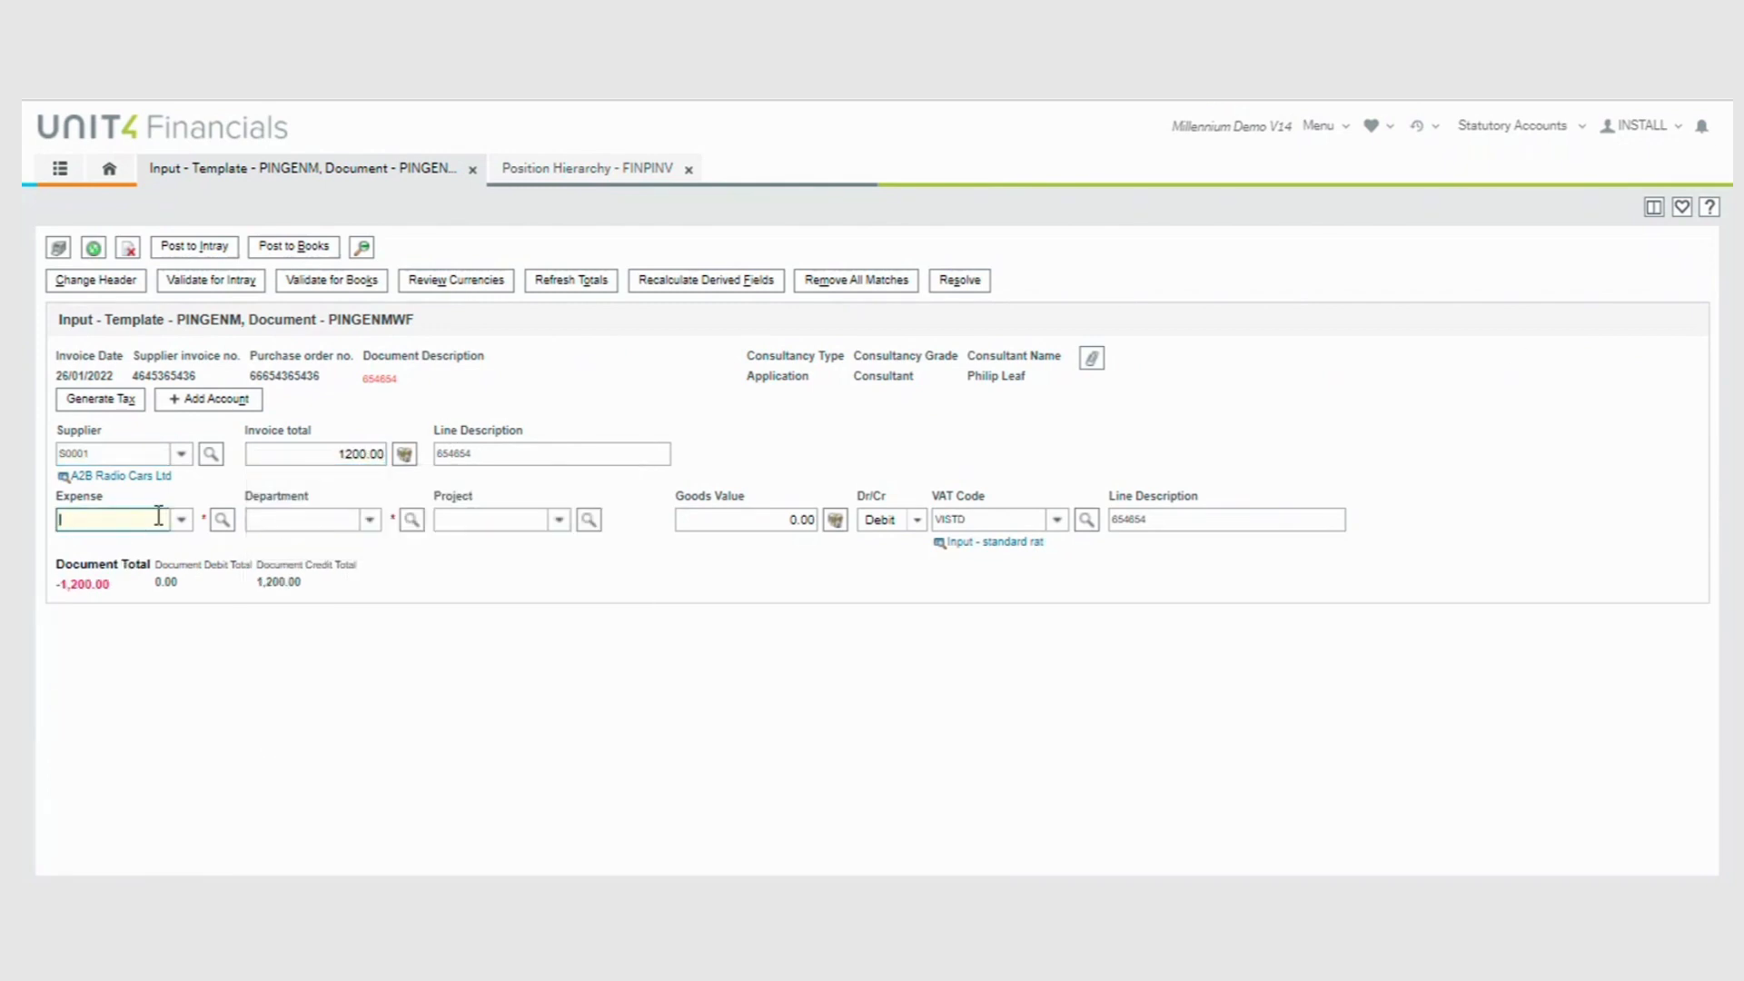
type("CONSU")
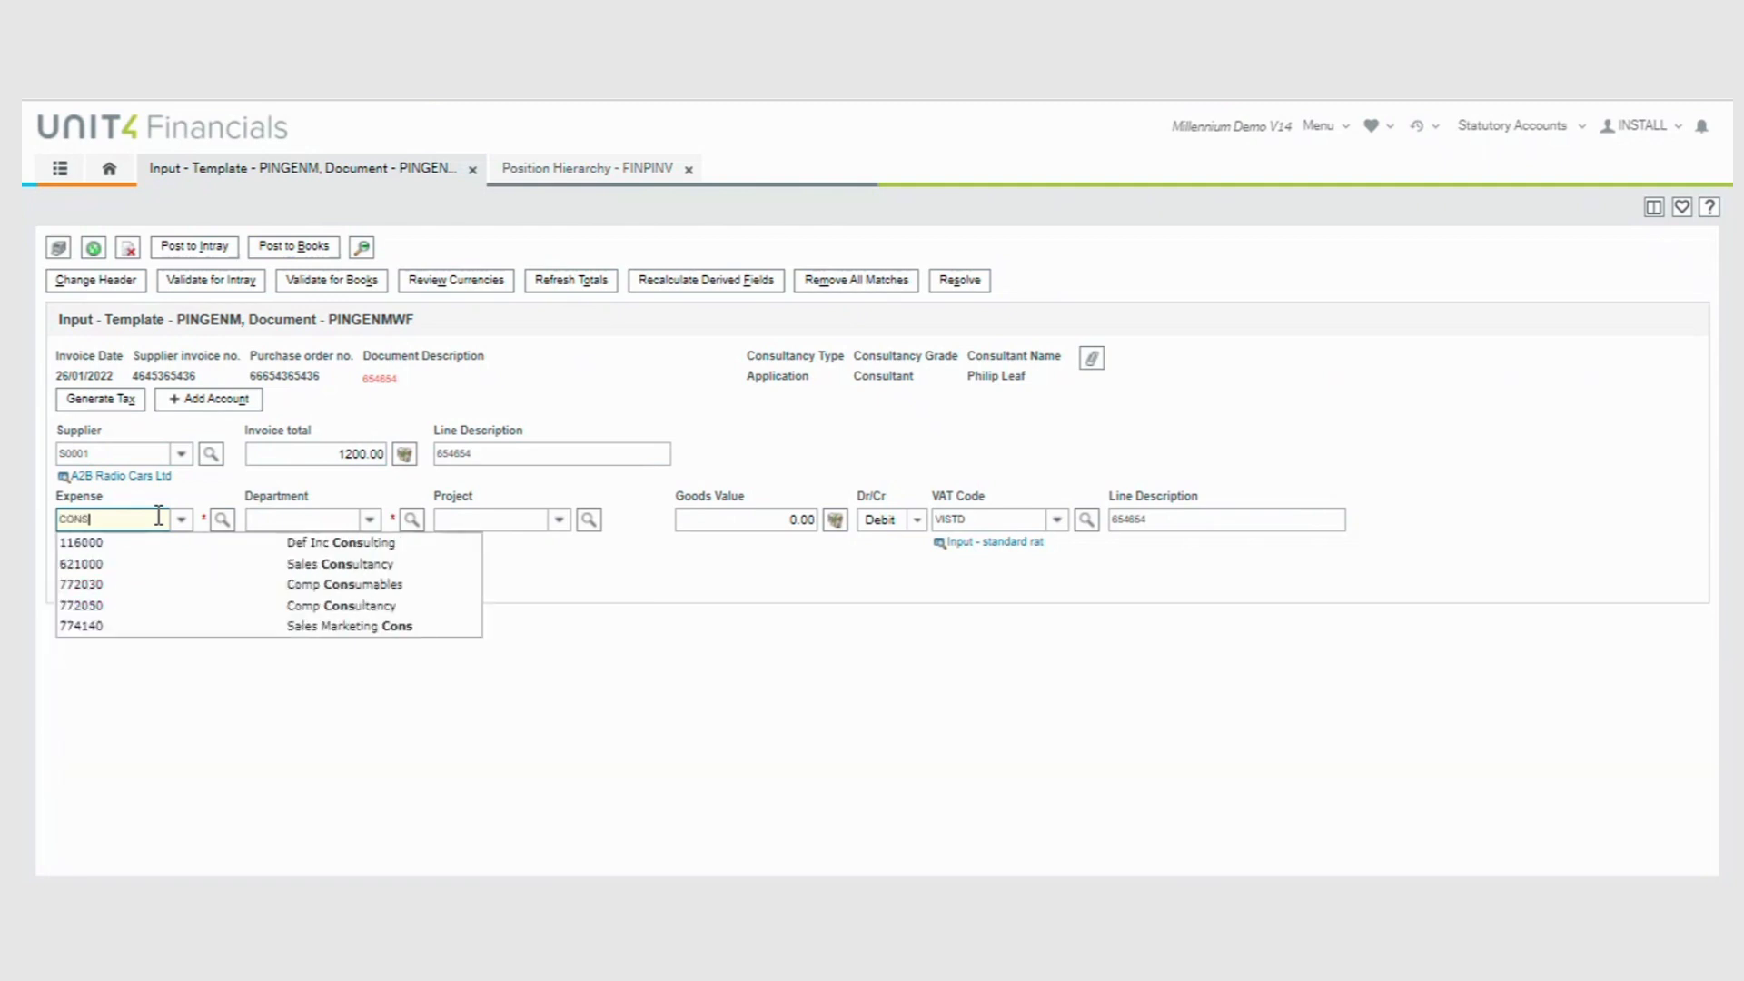
left_click(161, 584)
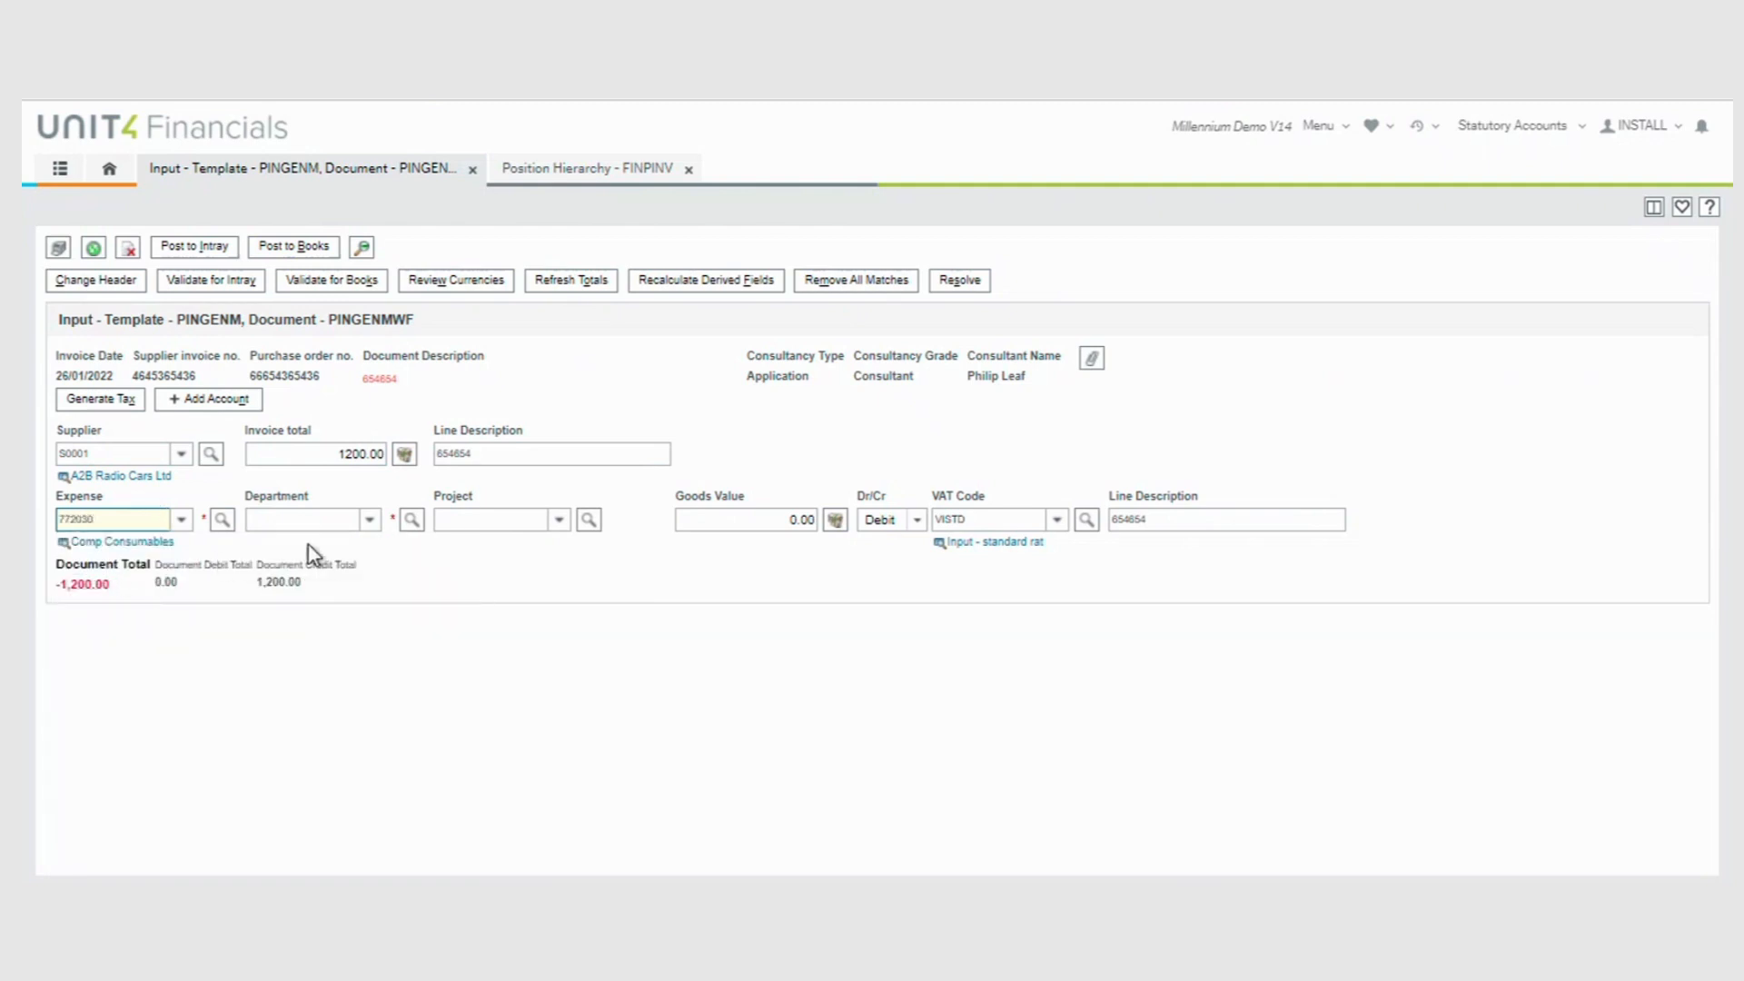
left_click(312, 521)
type("D")
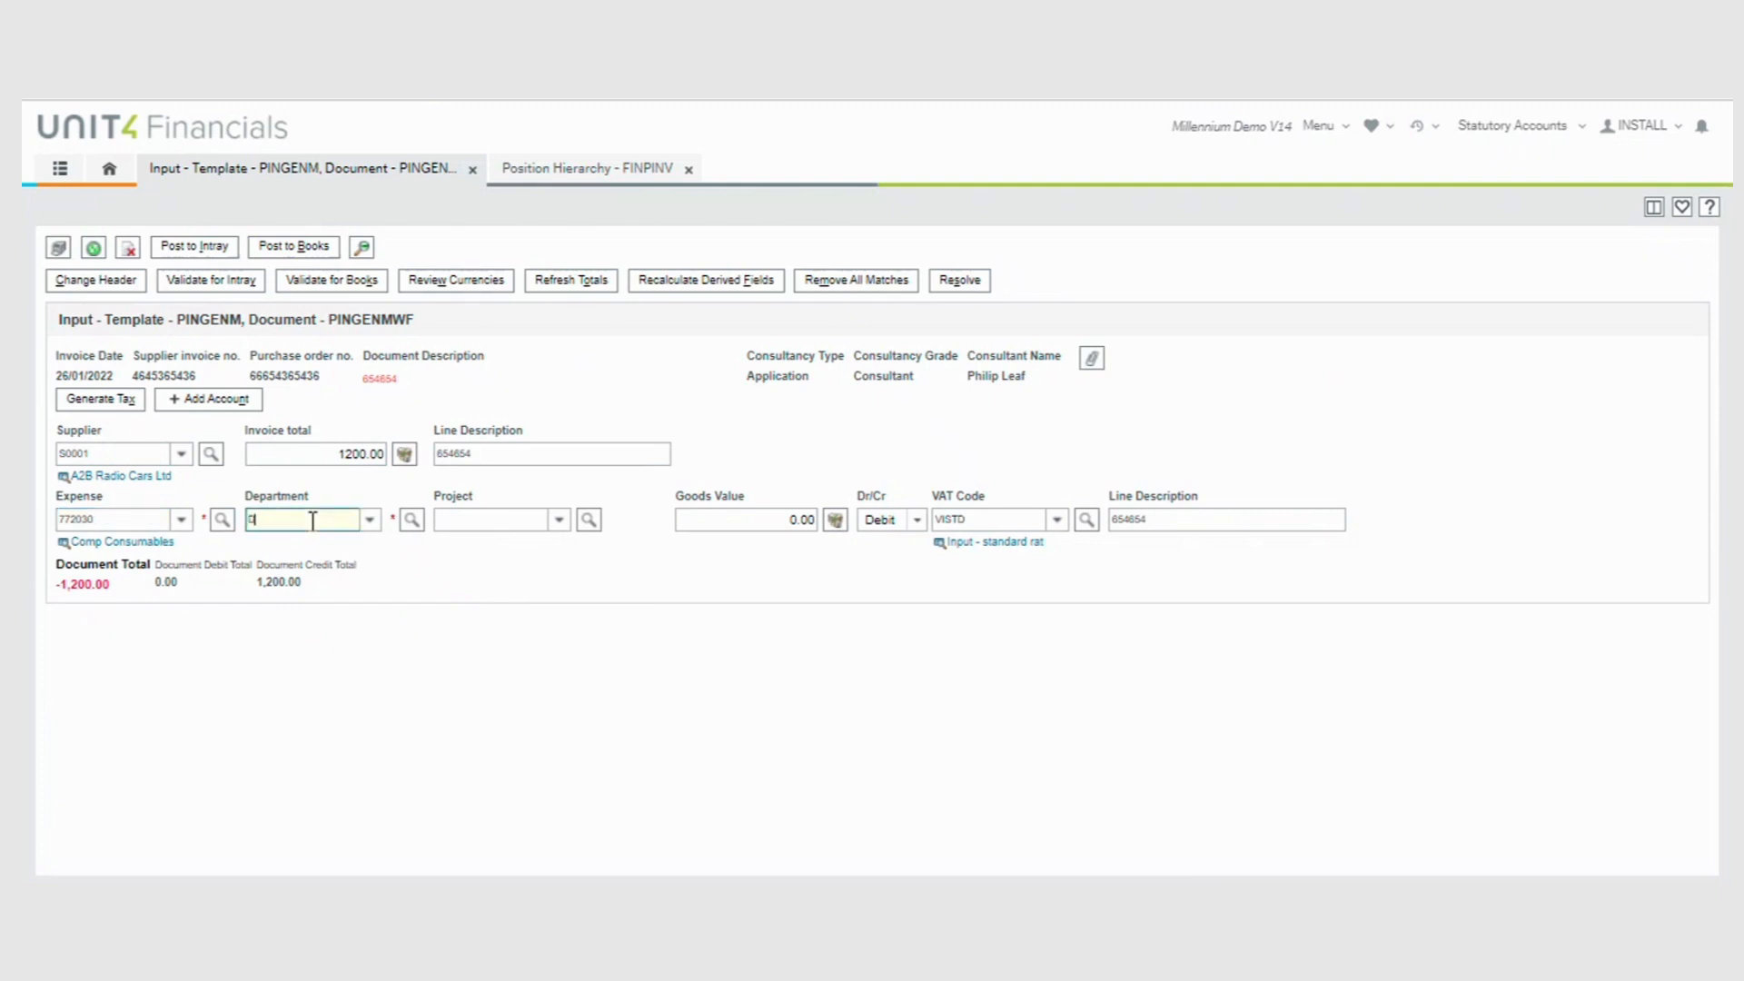
type("130")
left_click(740, 519)
type("1000")
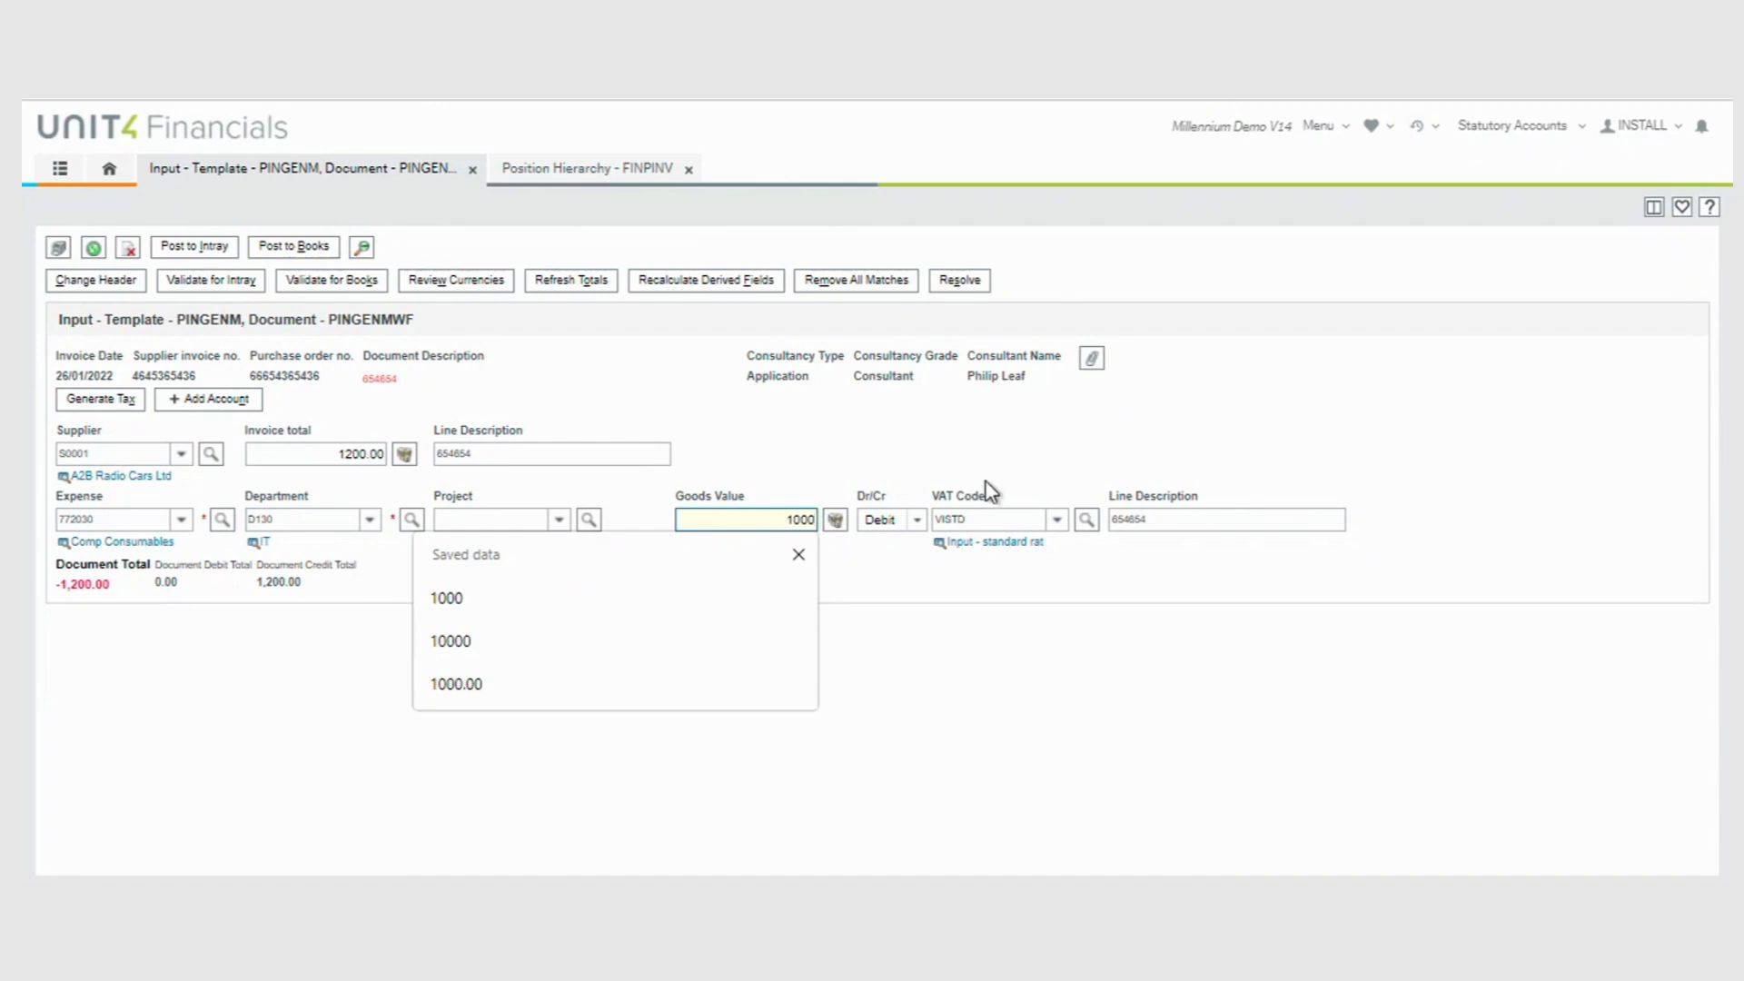
Step: Resolve the invoice and generate its tax, checking that the document validates for the books
left_click(954, 284)
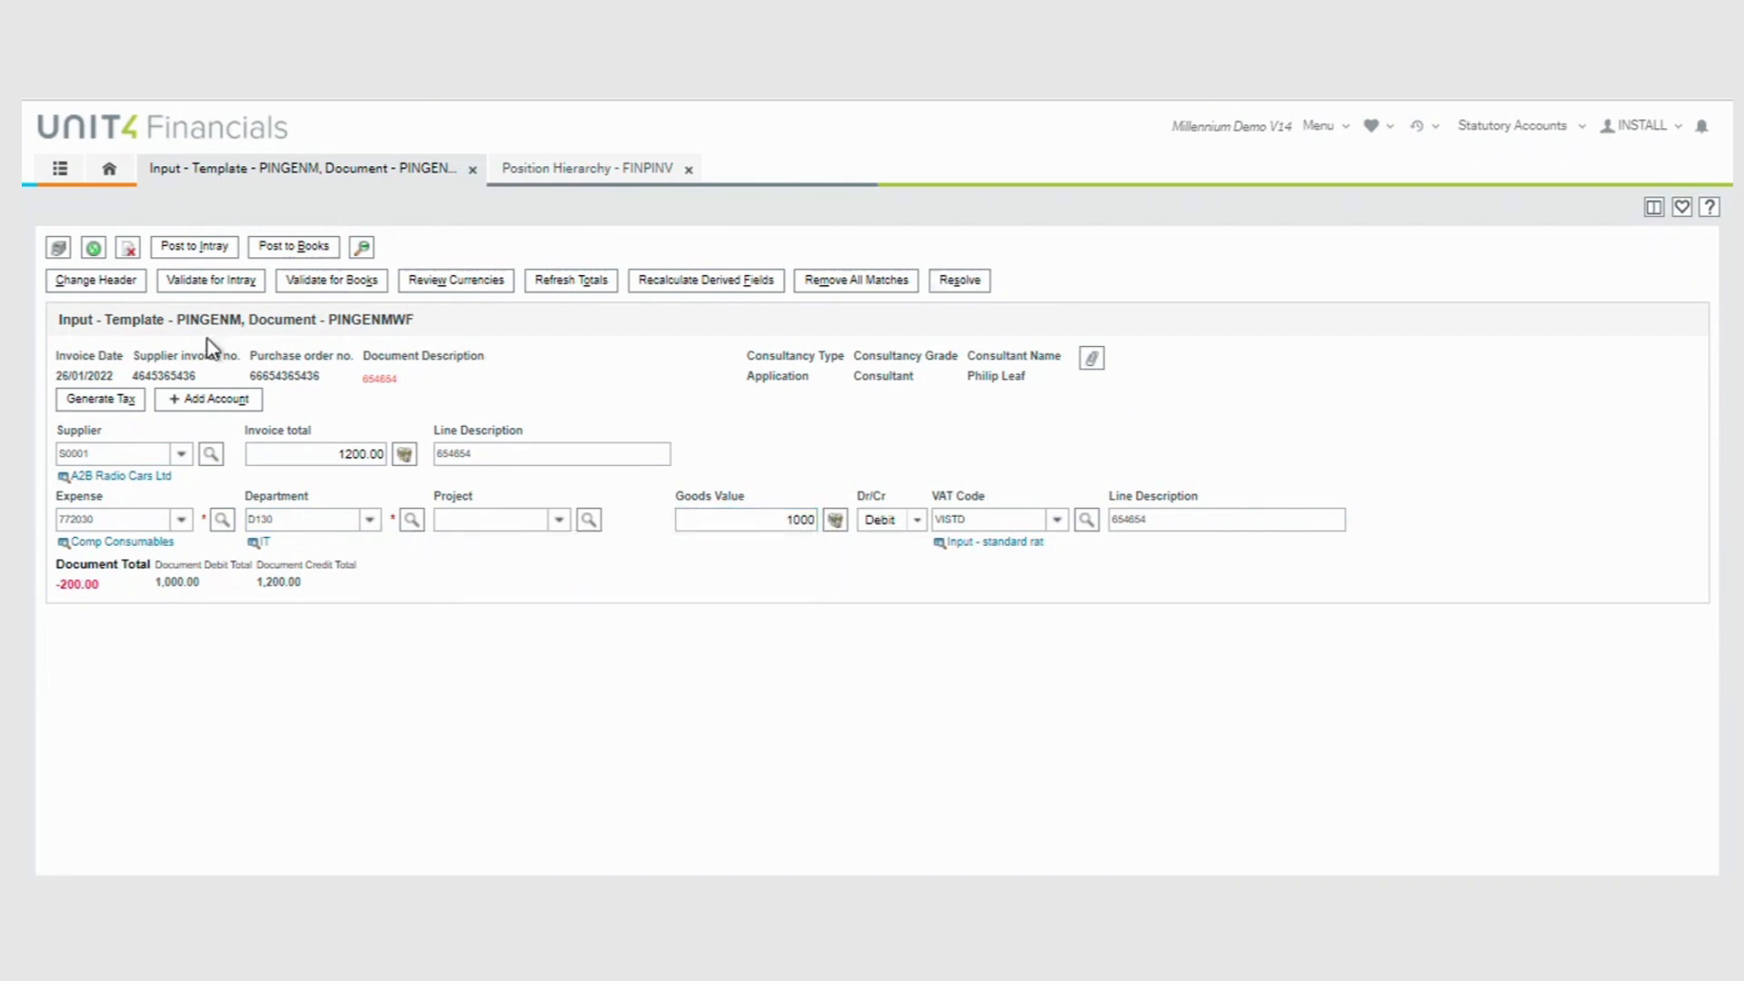
left_click(126, 401)
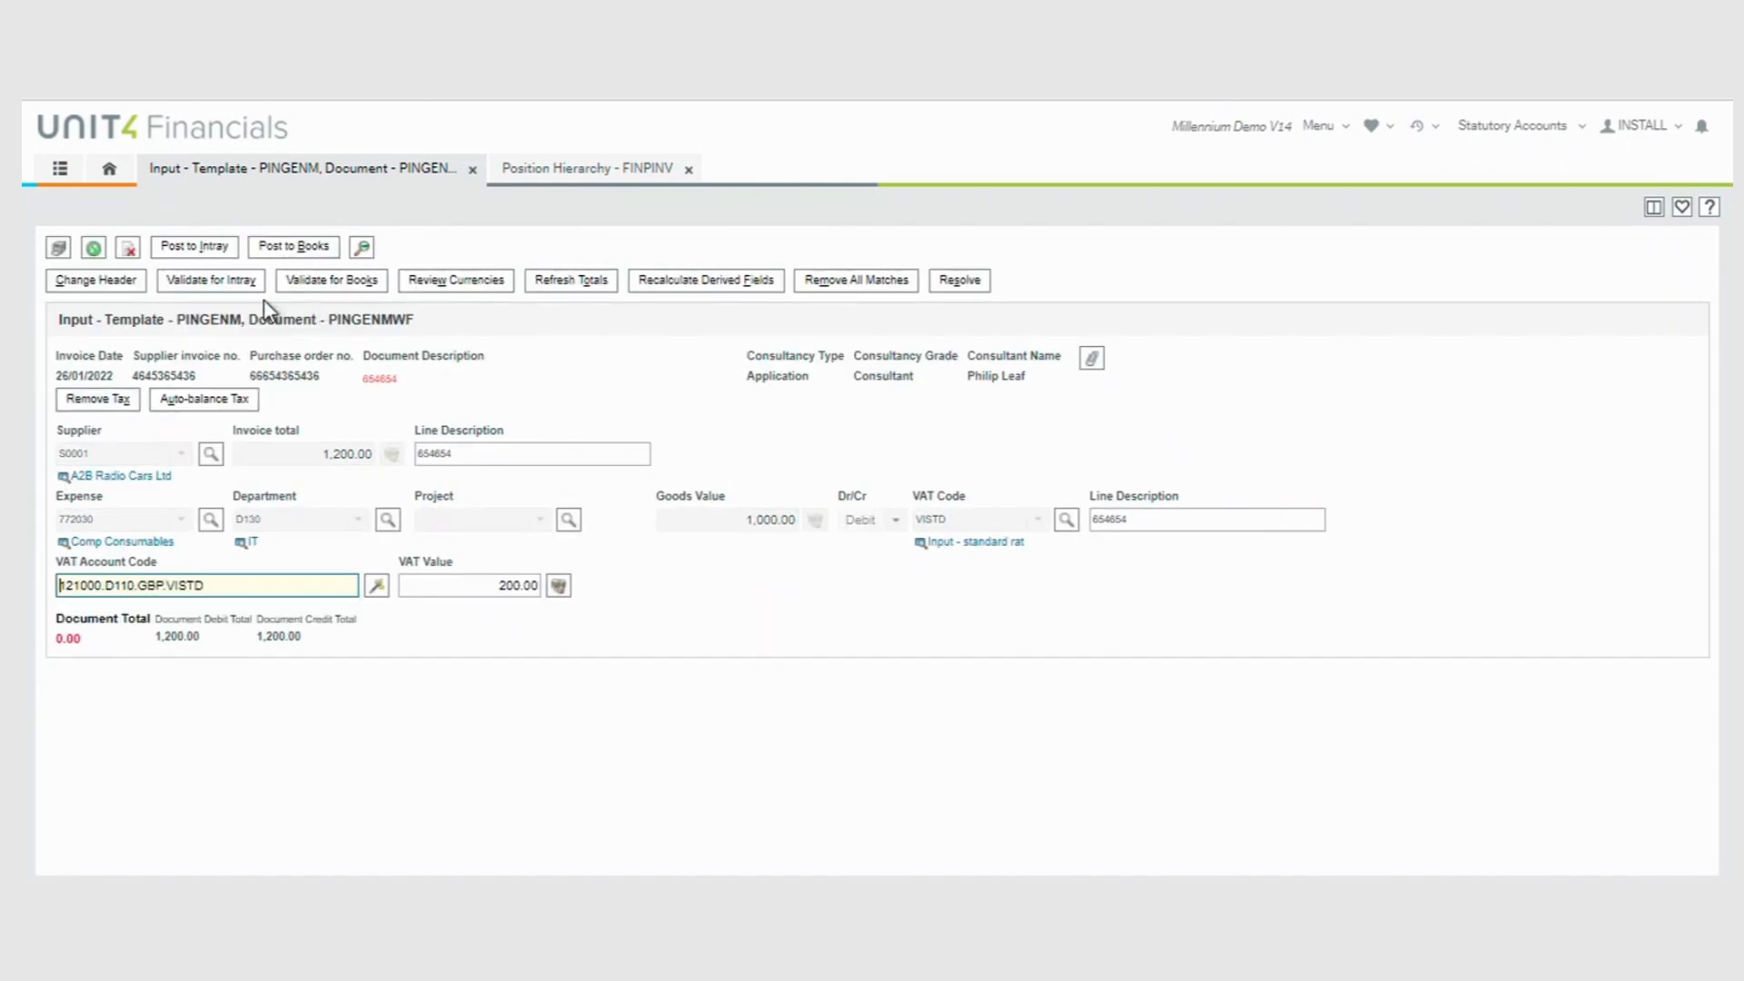
left_click(292, 280)
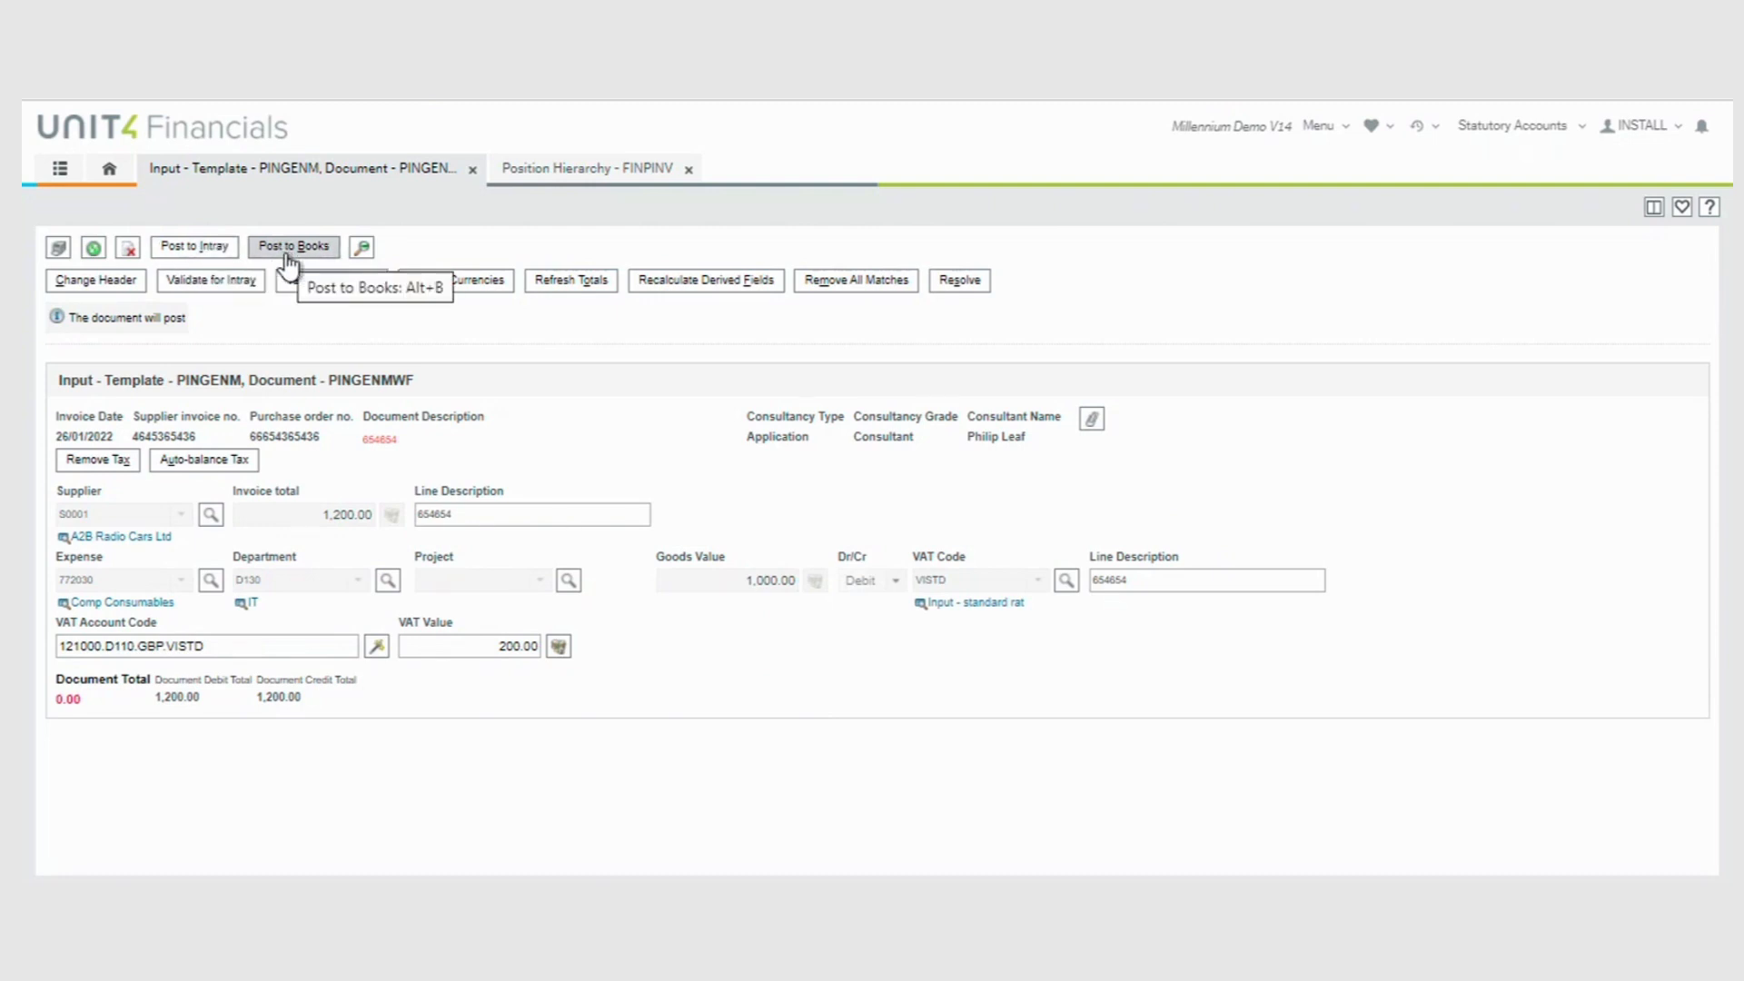
Step: Post the invoice to the intray and start the FINDOCTEMP workflow for it
left_click(192, 250)
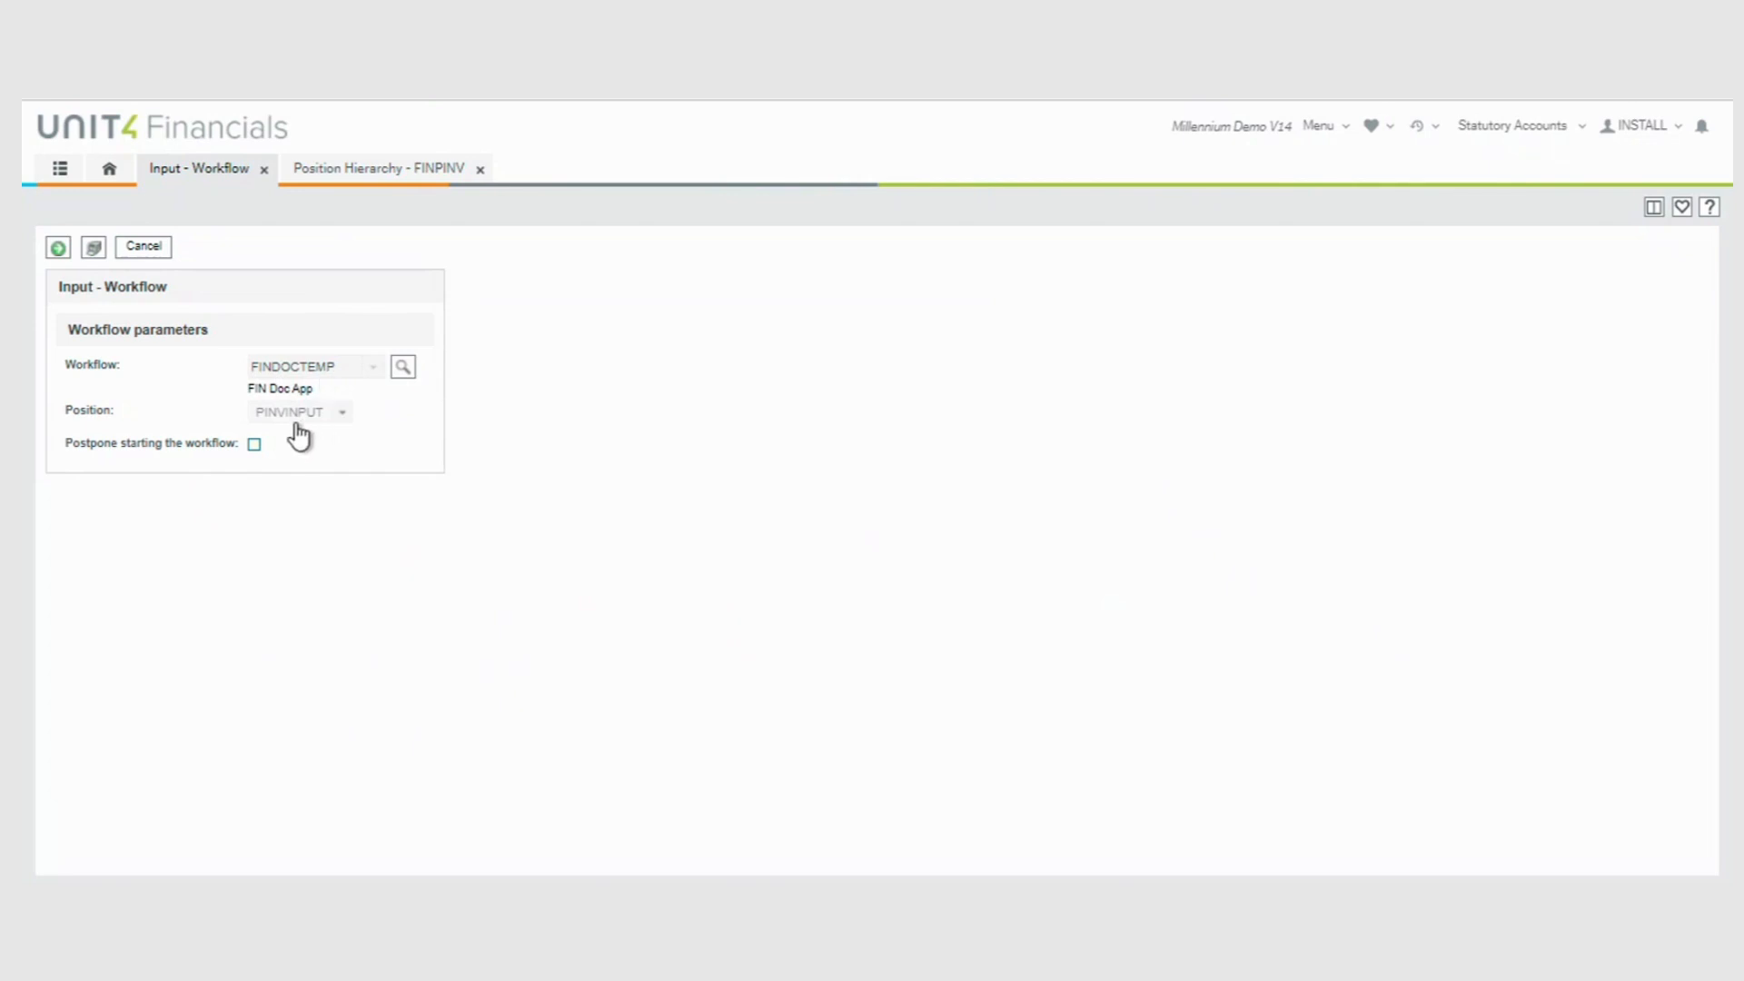
left_click(58, 251)
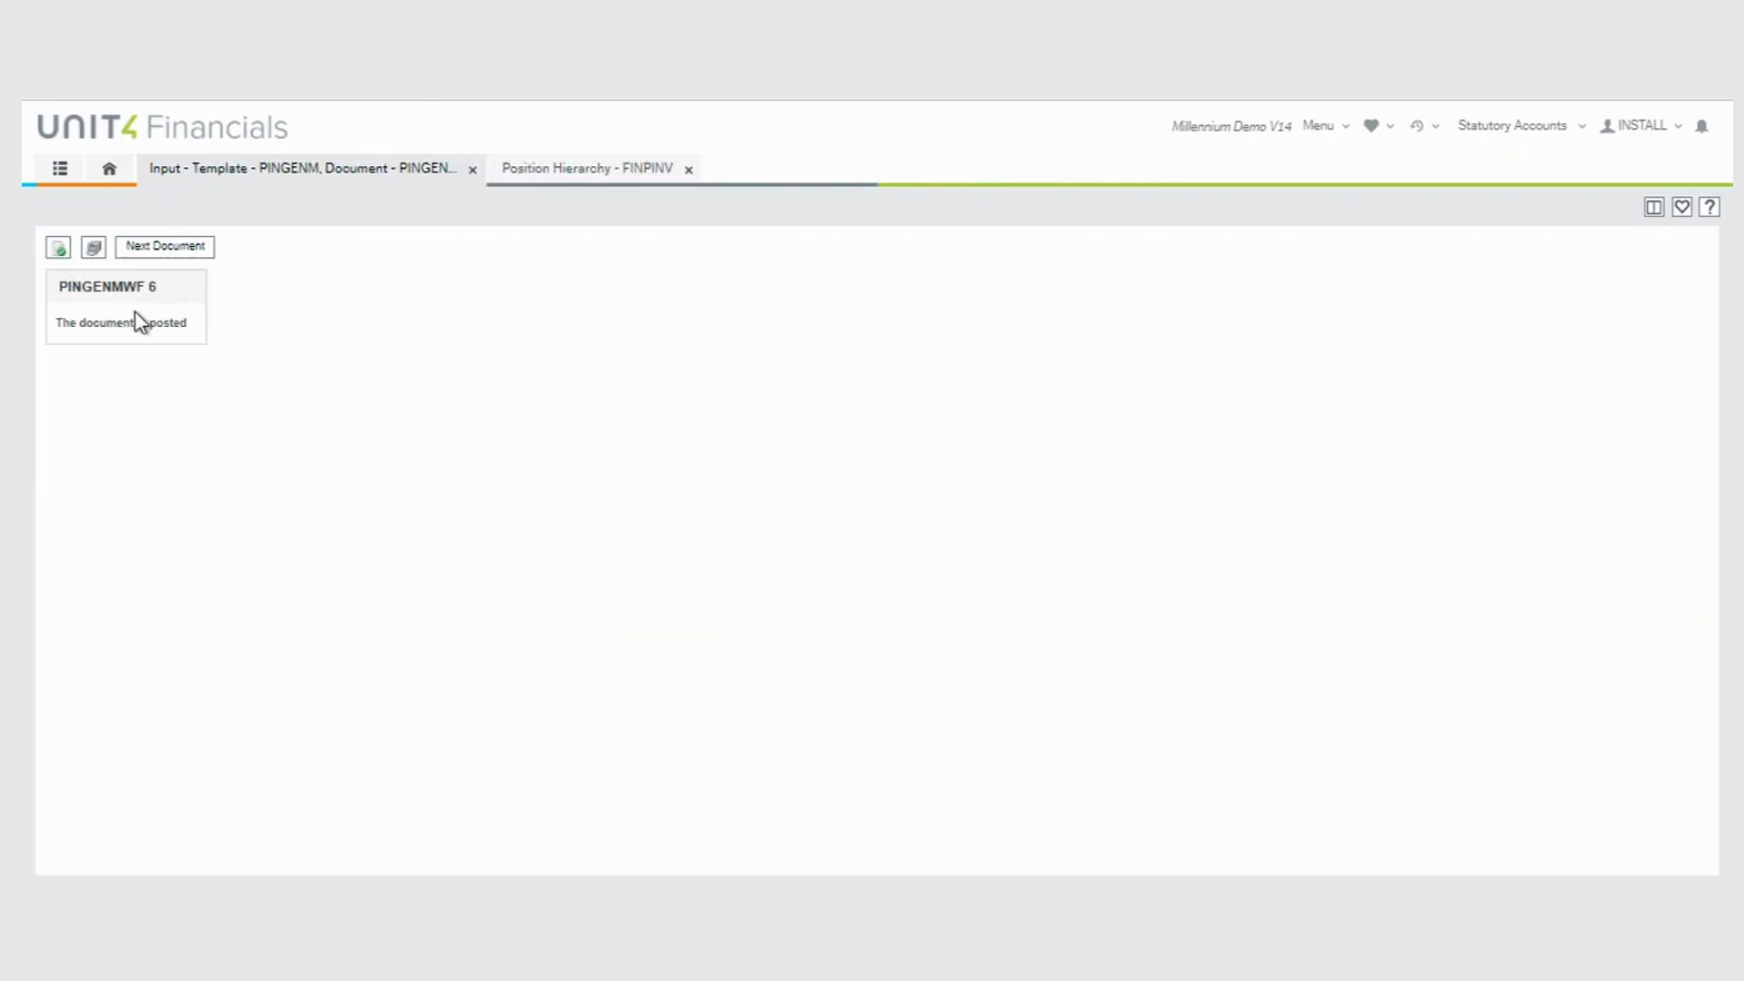
Step: Look up document PINGENMWF number 6 in Intray Management
left_click(60, 175)
left_click(70, 462)
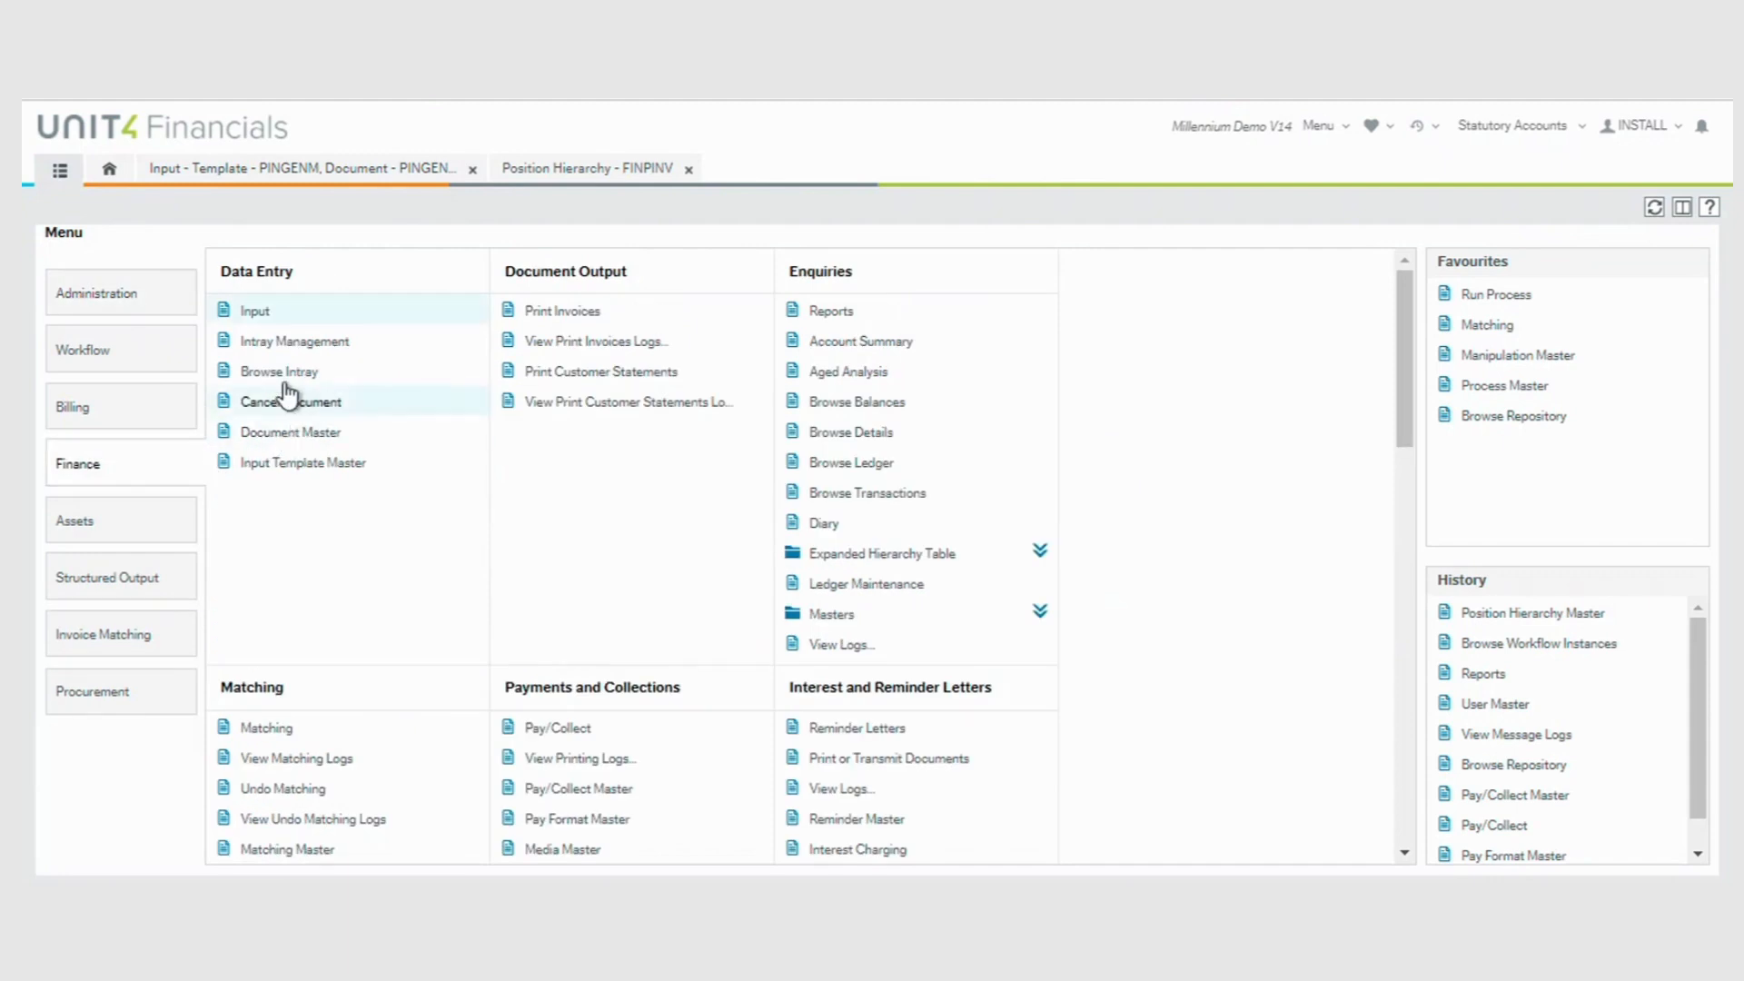
left_click(292, 342)
left_click(352, 325)
left_click_drag(641, 381, 646, 480)
left_click(386, 580)
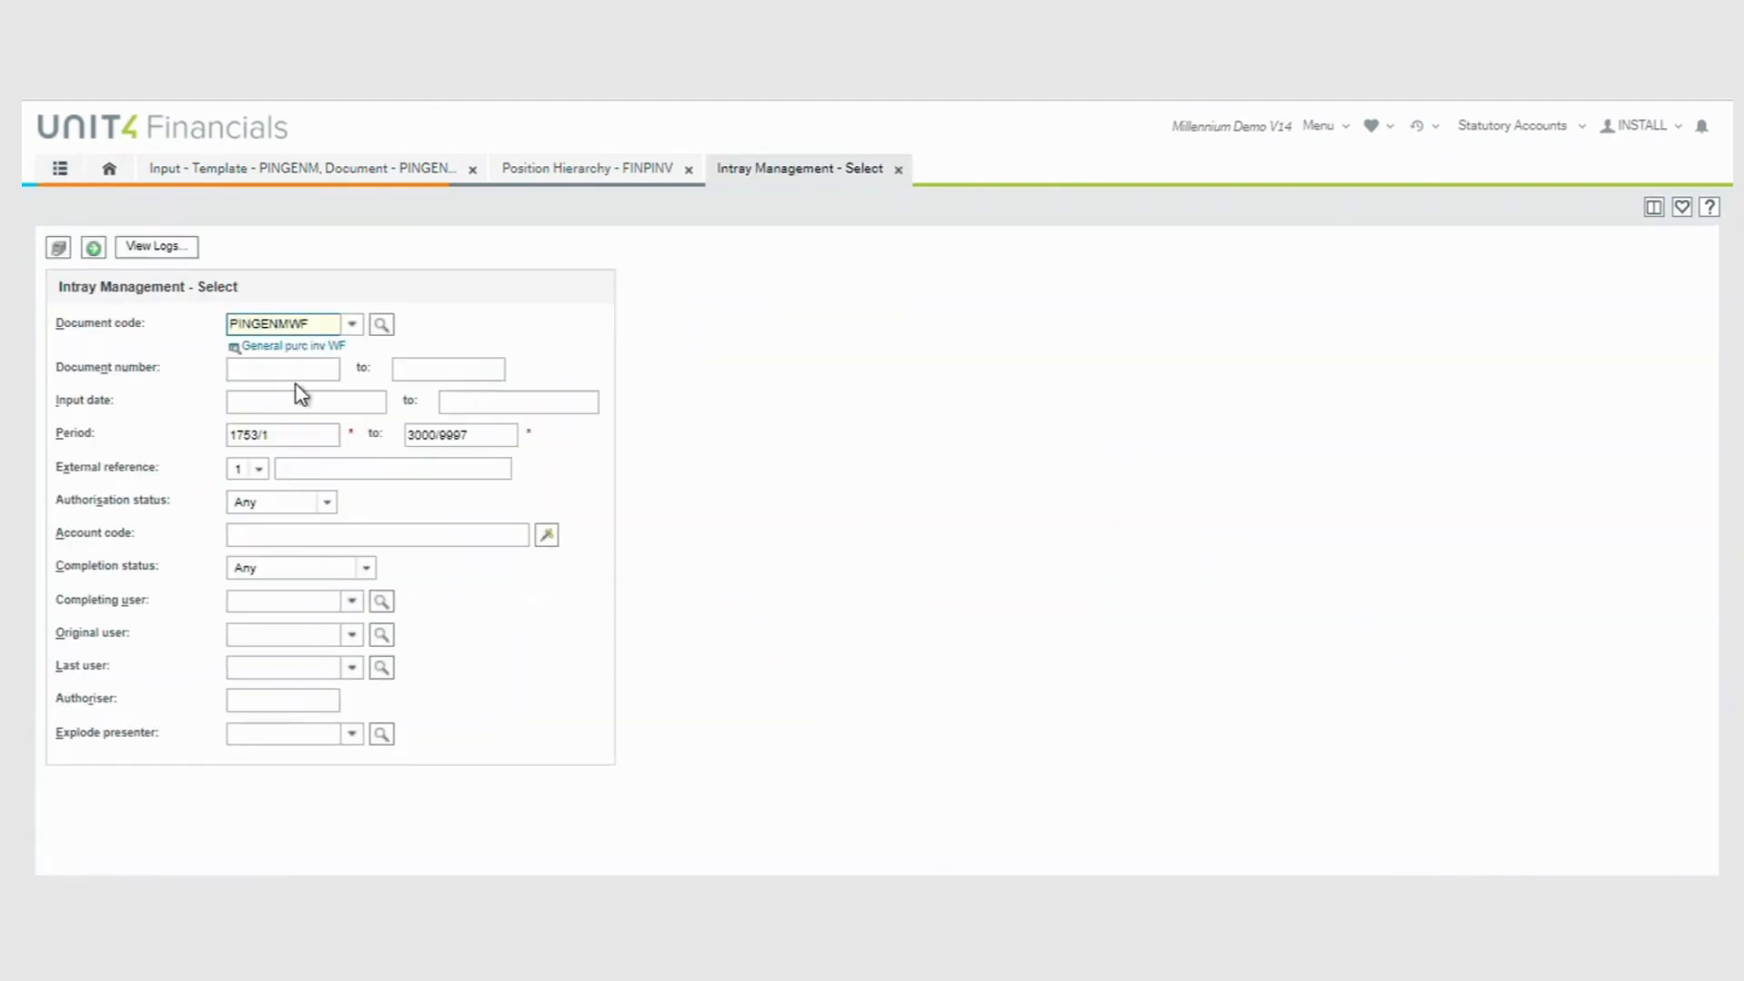
left_click(288, 368)
left_click(470, 369)
left_click(93, 248)
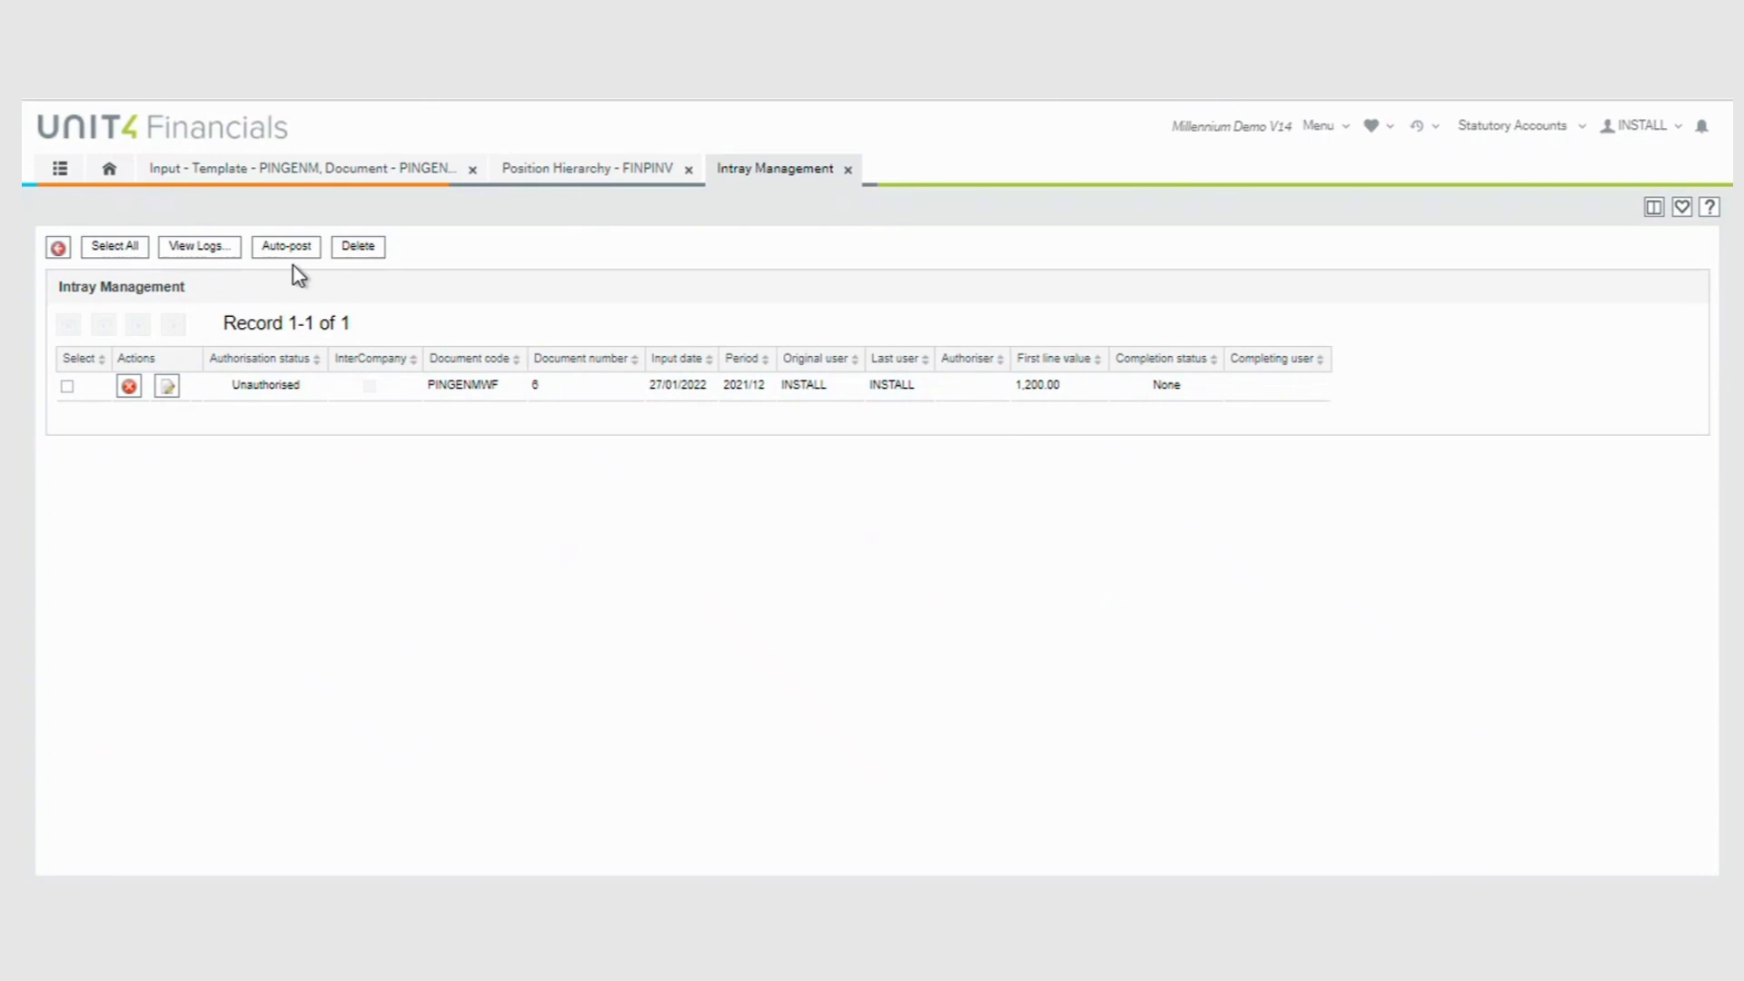
Step: Close the Intray Management, Position Hierarchy and document input pages
left_click(848, 170)
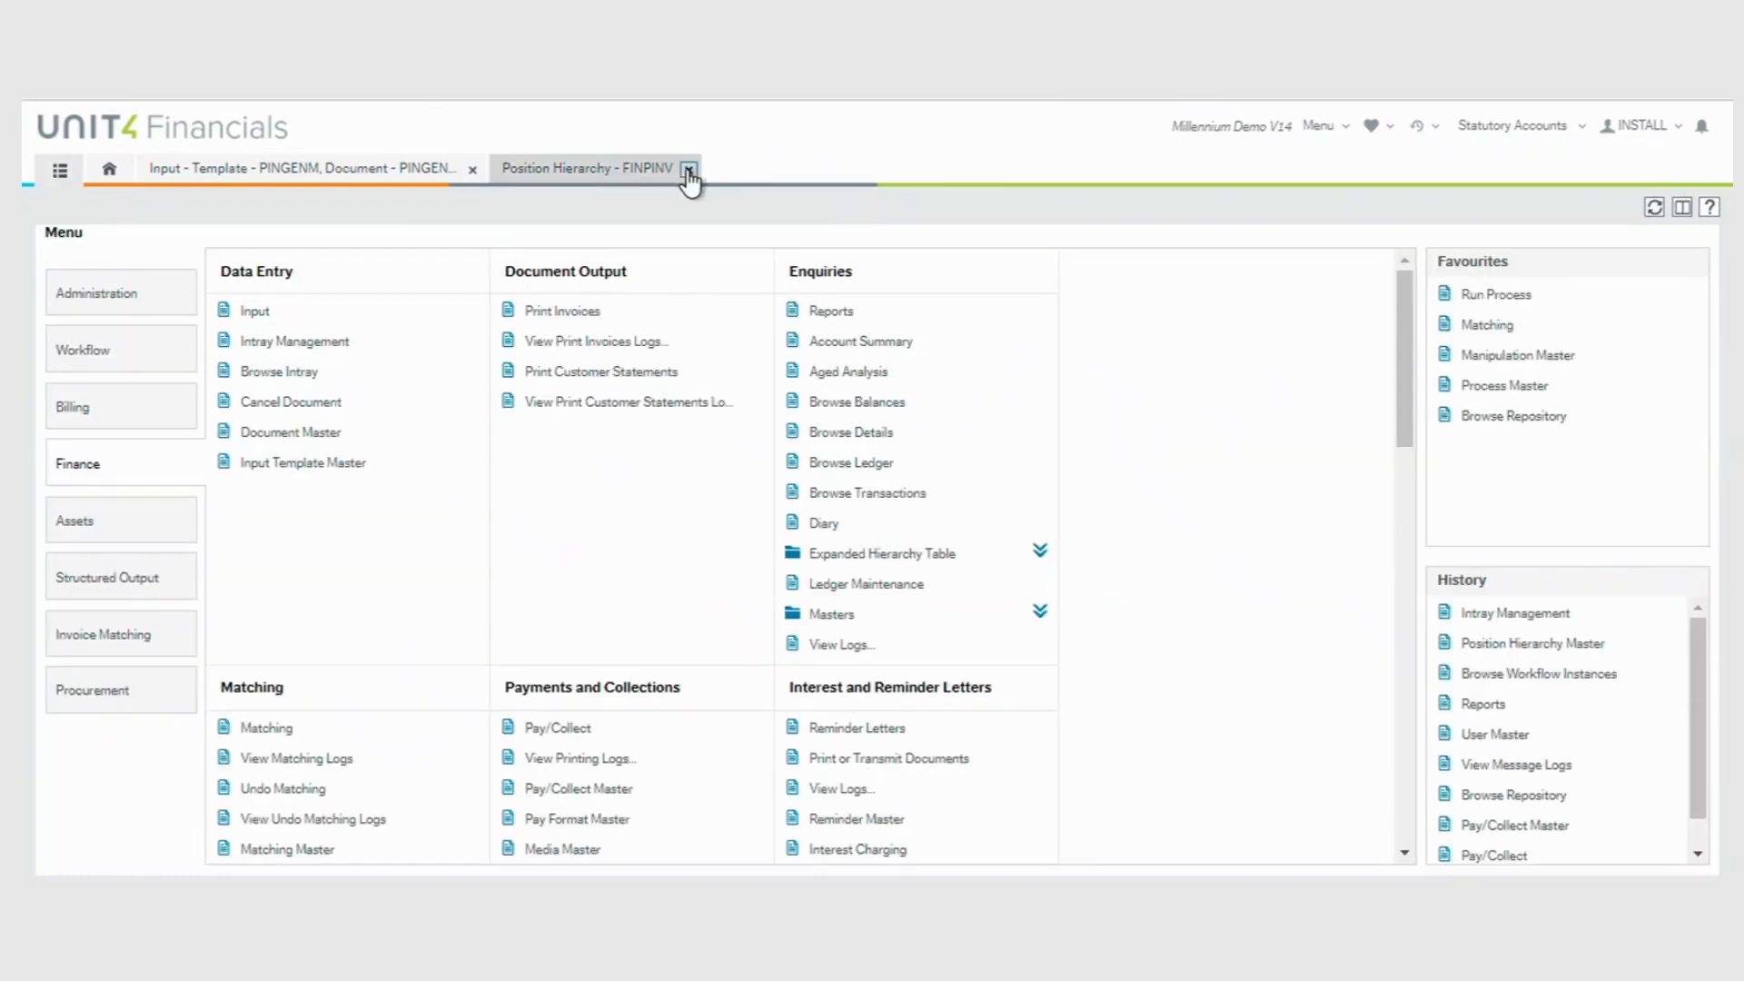
left_click(689, 171)
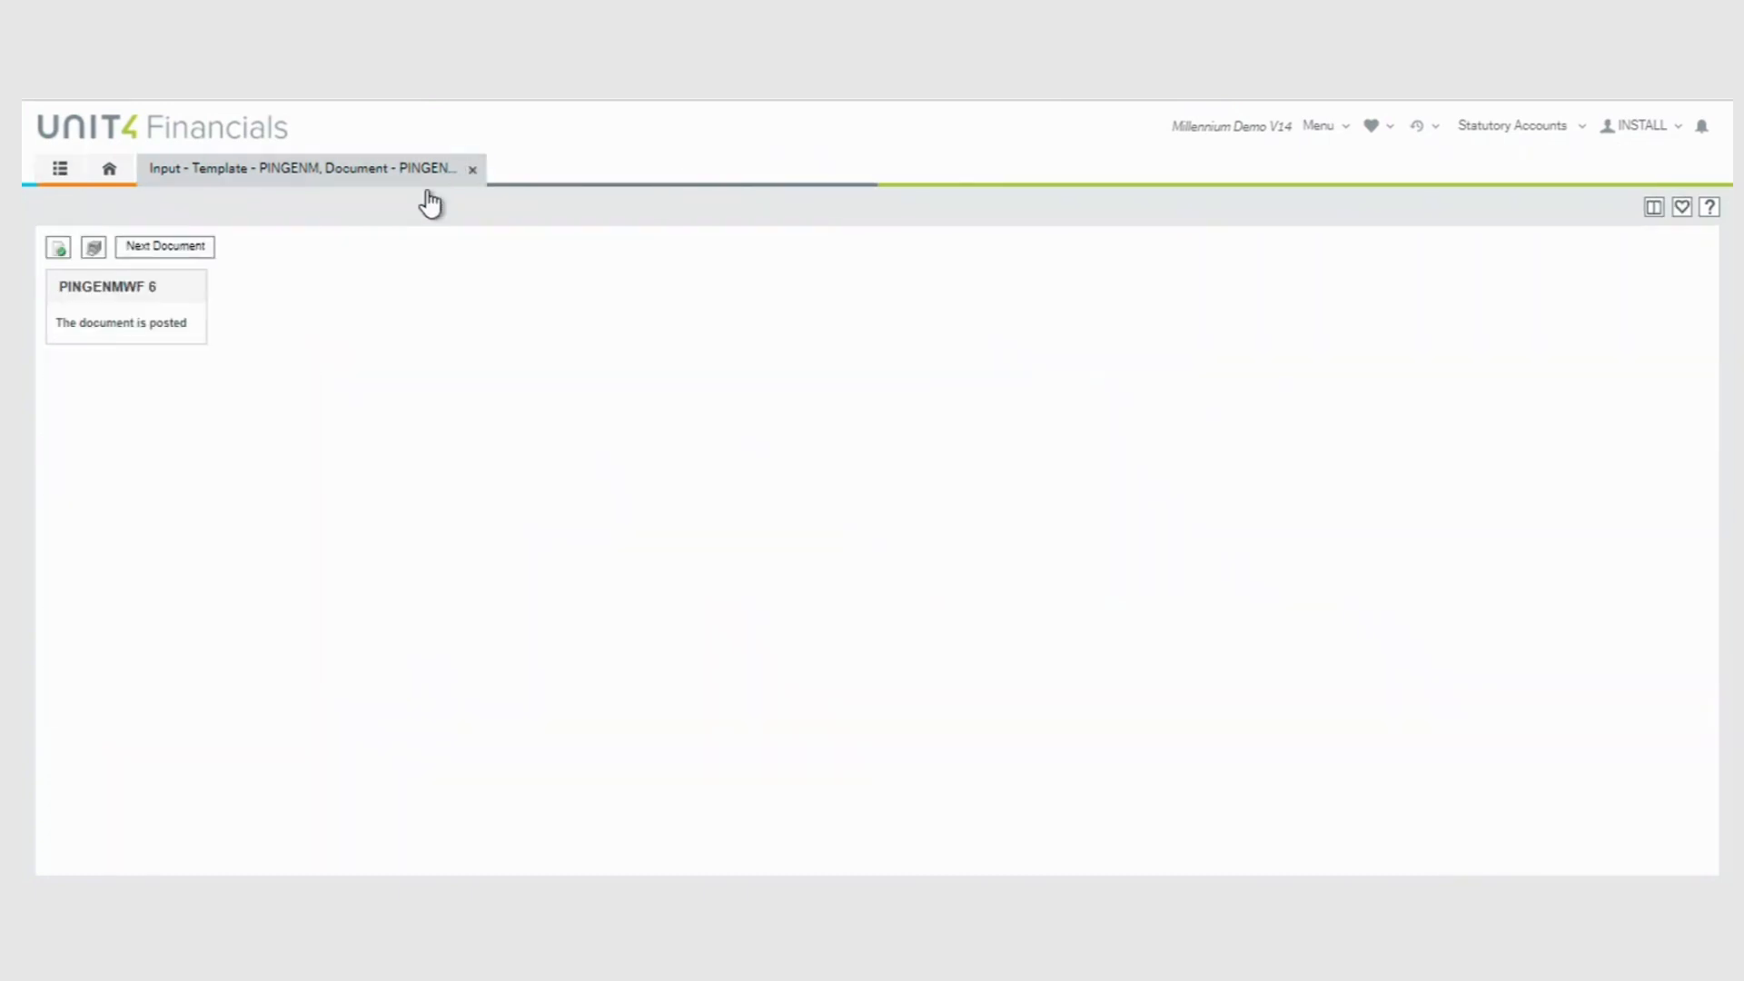
left_click(471, 173)
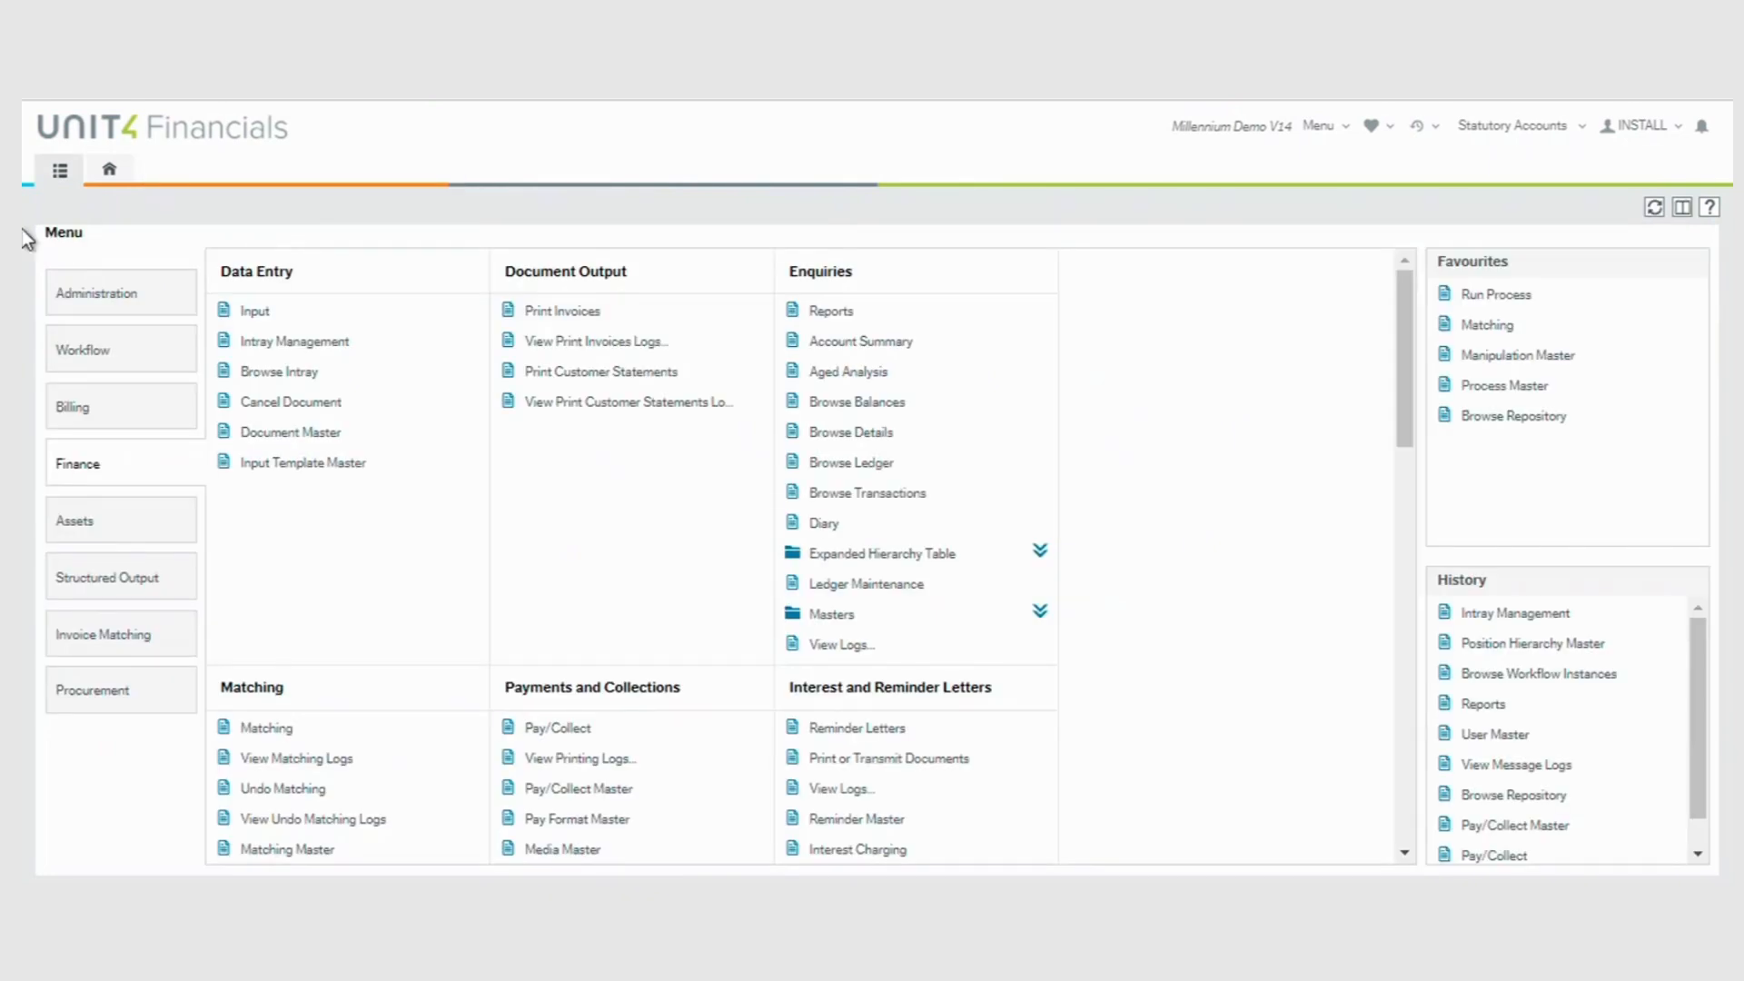
Step: Run the INSTANCES workflow browse for workflows created on 27/01/2022 and examine the full workflow history of PINGENMWF document 6
left_click(96, 351)
left_click(350, 382)
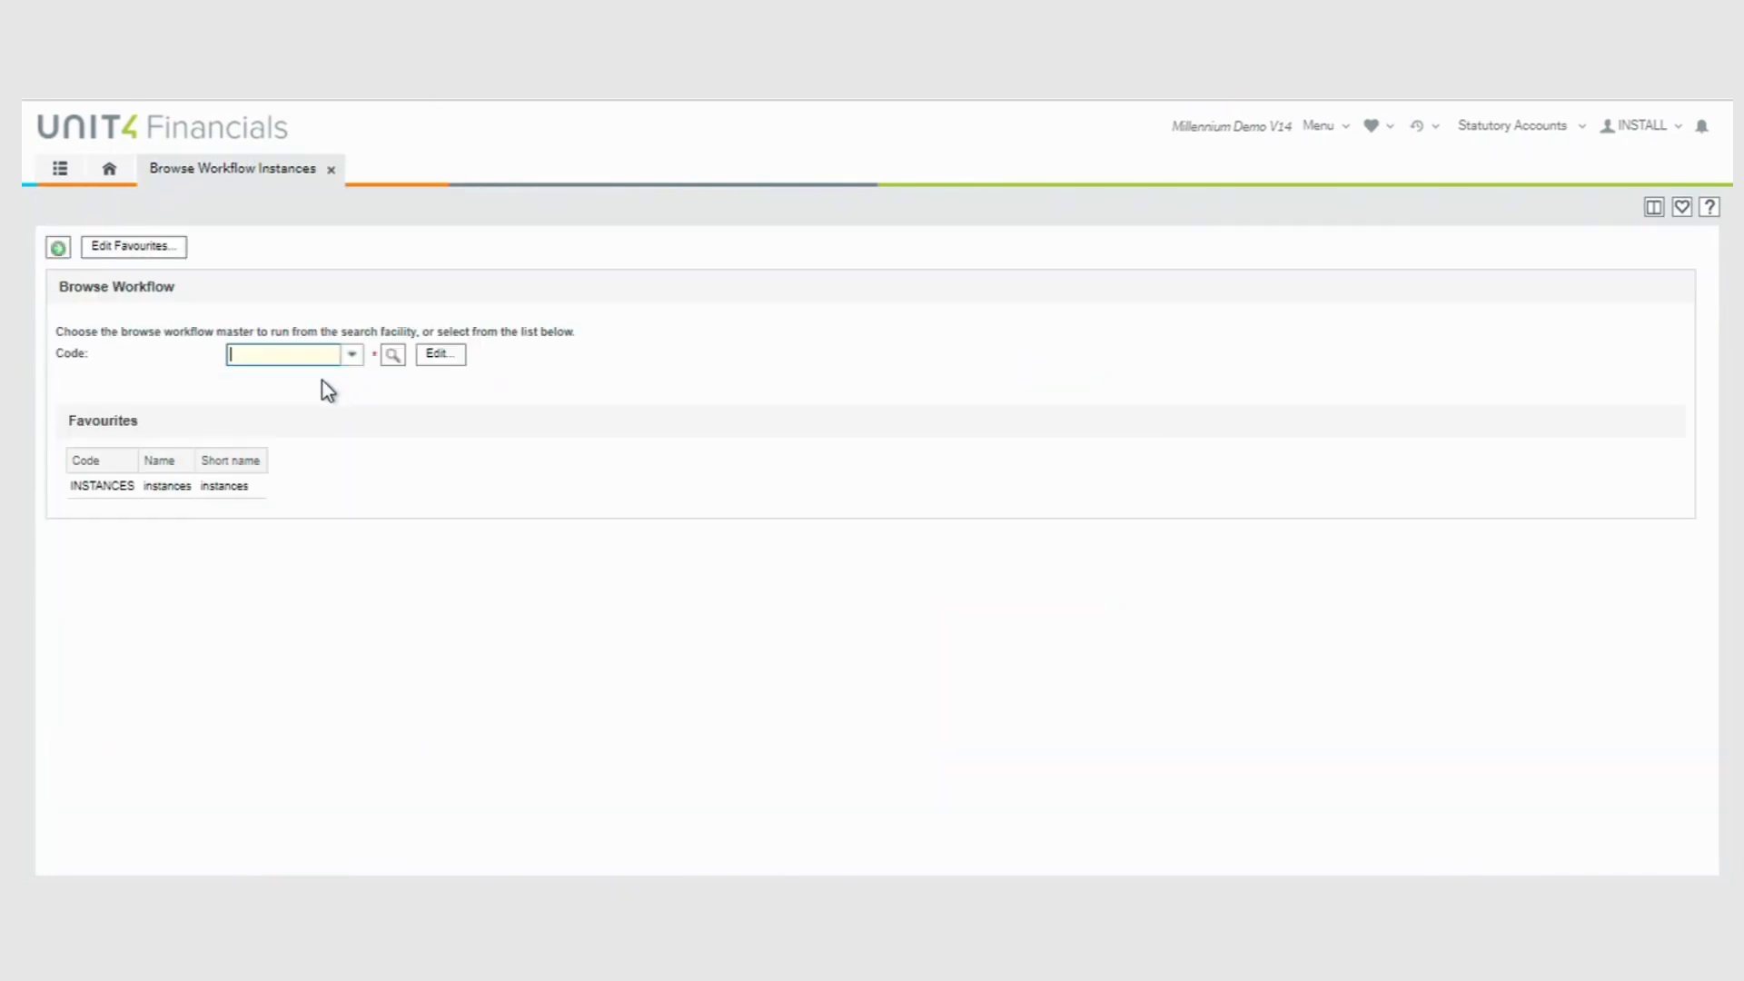
left_click(188, 490)
left_click(311, 352)
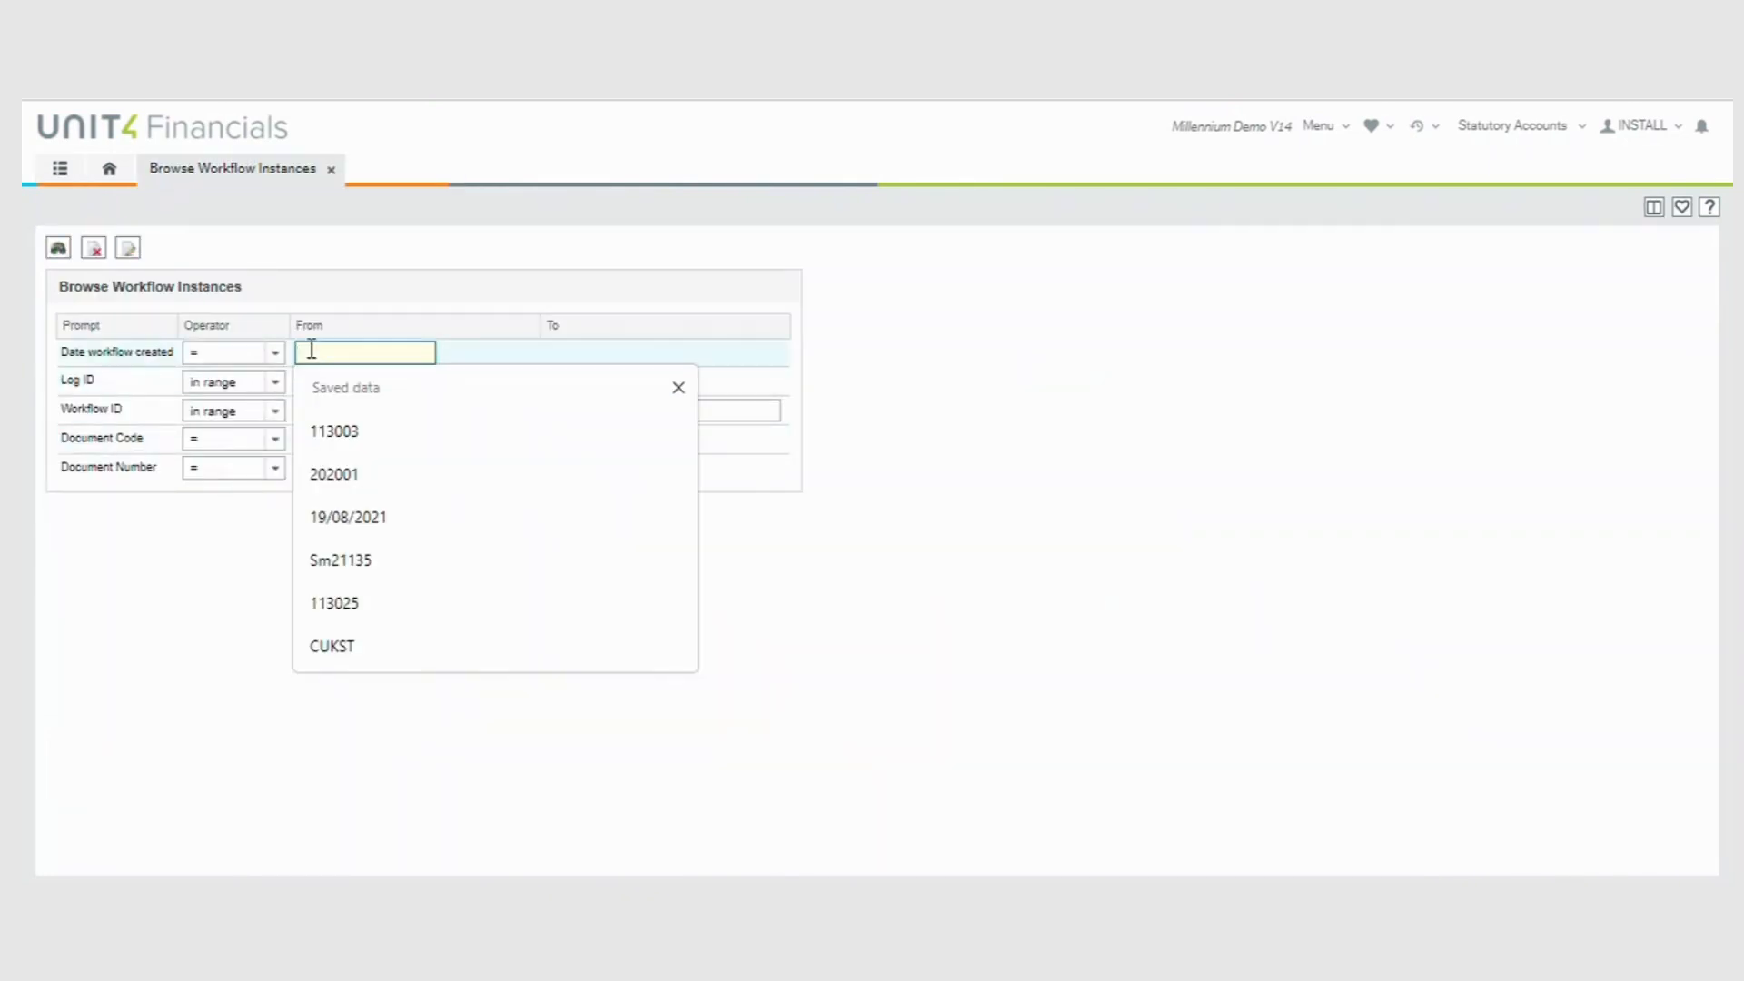
type("27/01/")
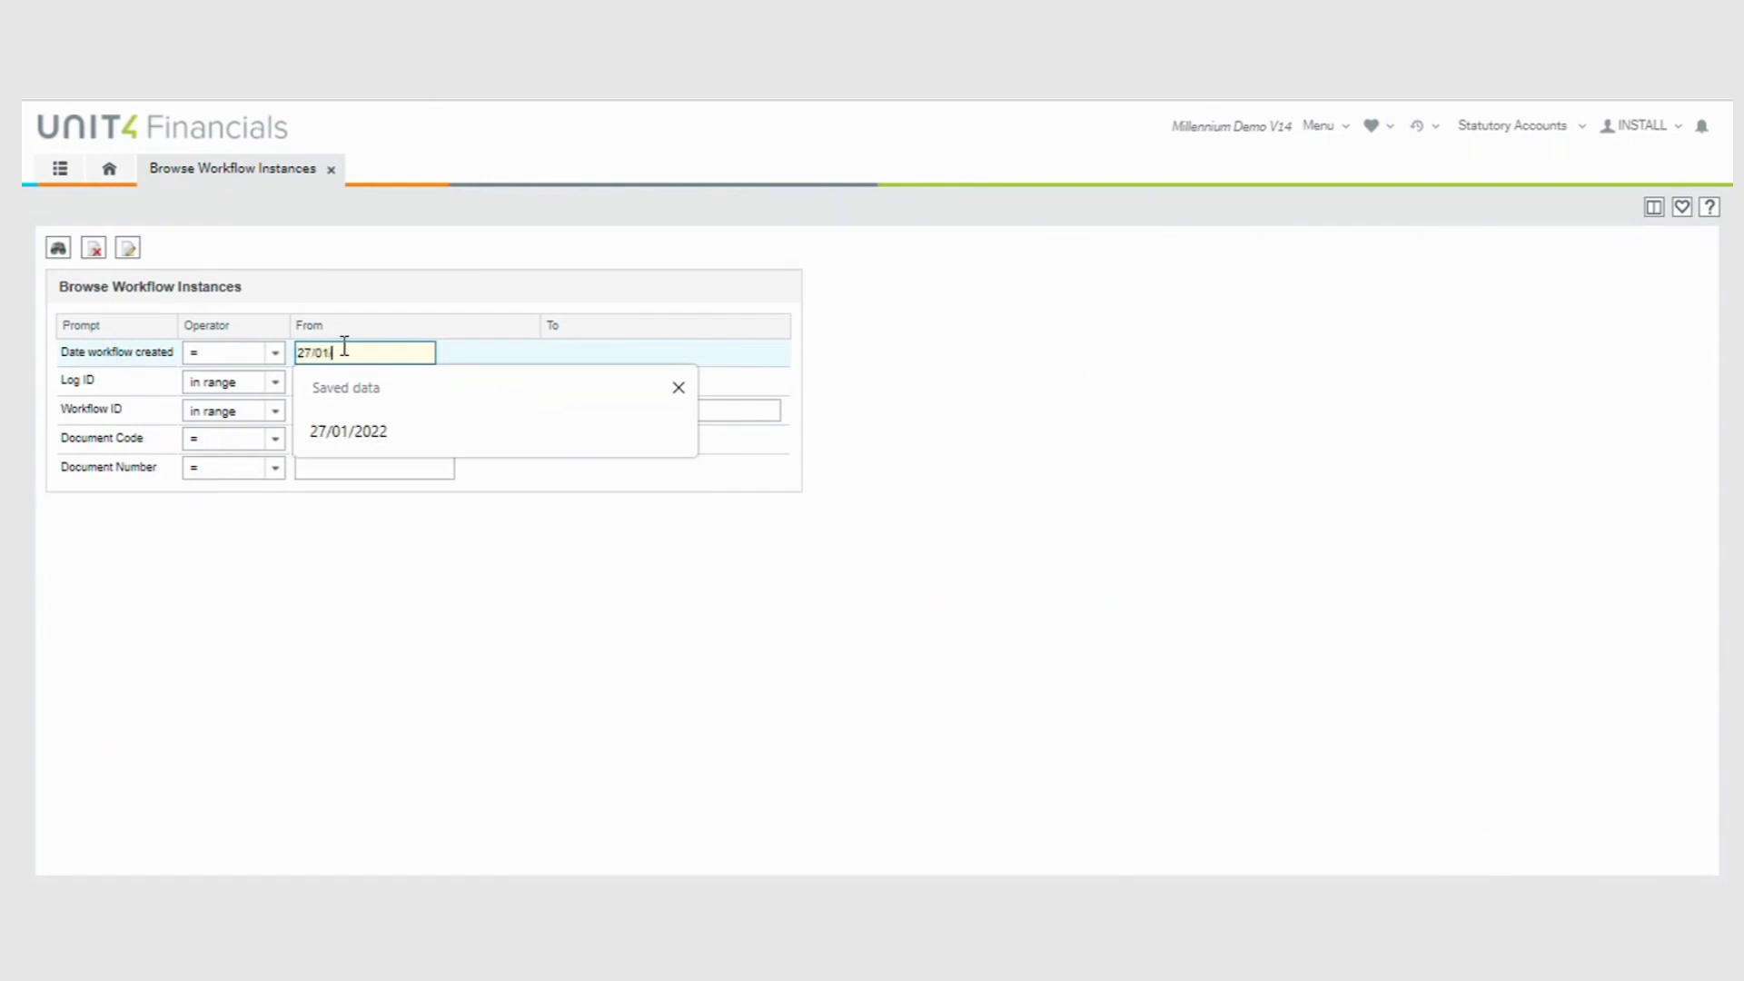
type("2022")
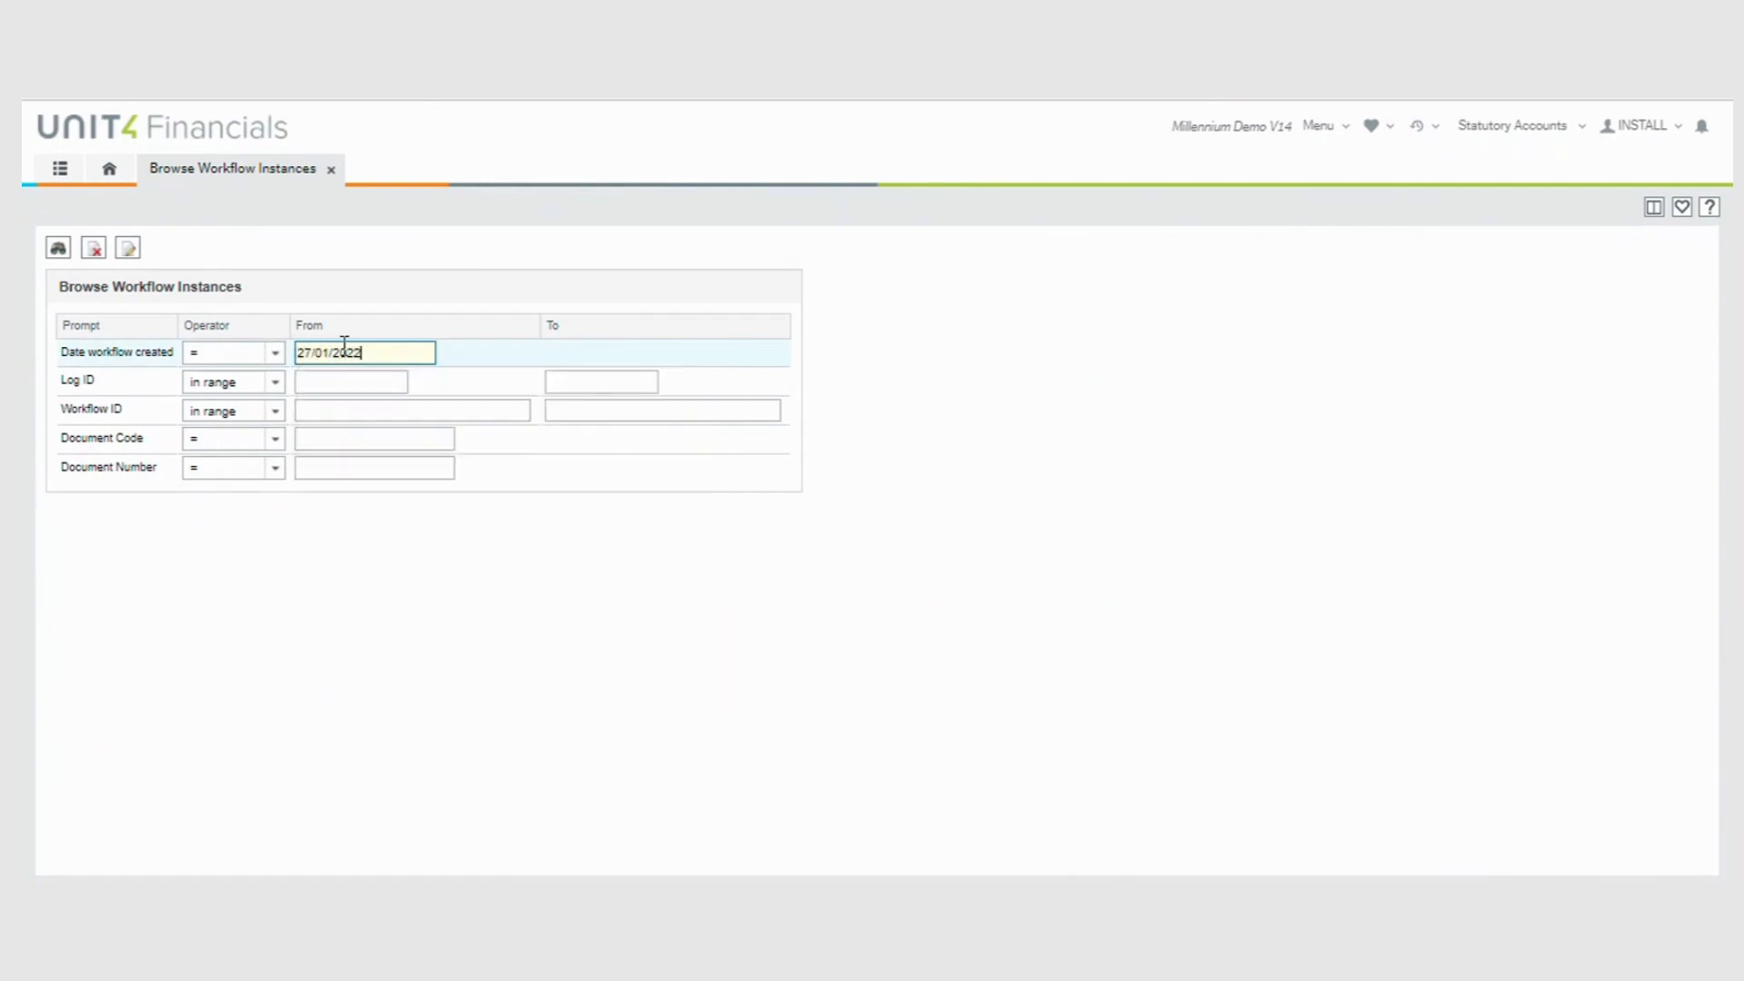
left_click(59, 251)
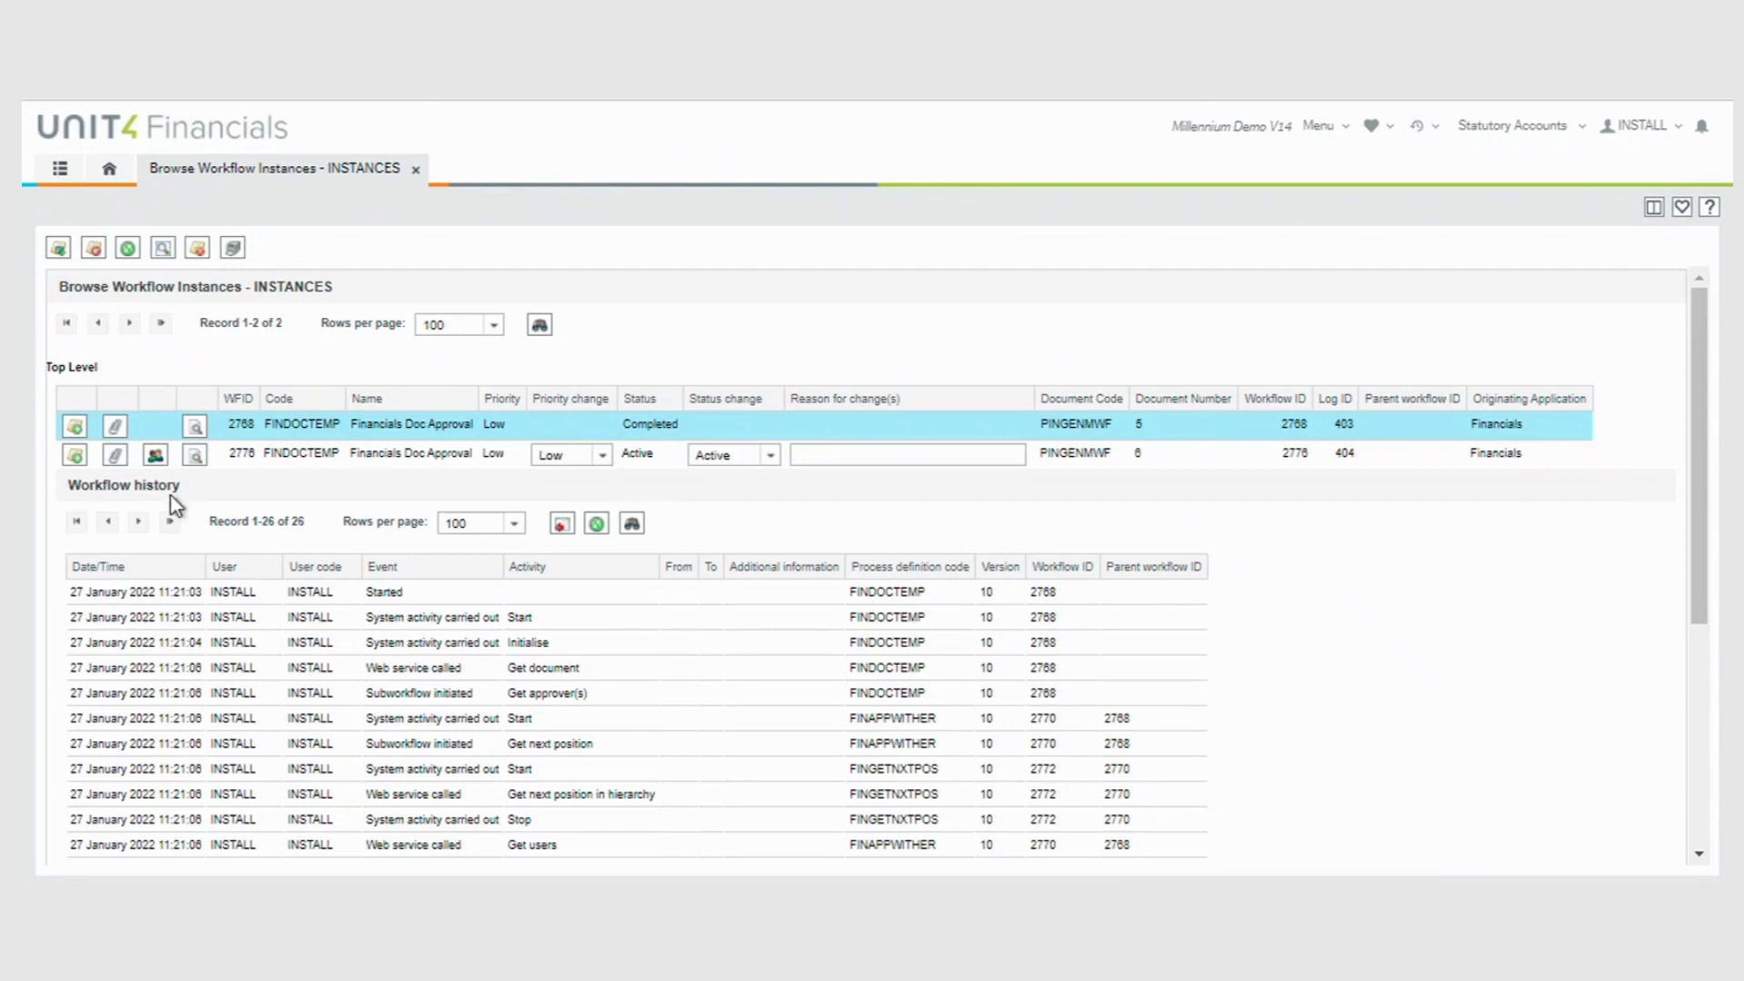
left_click(75, 454)
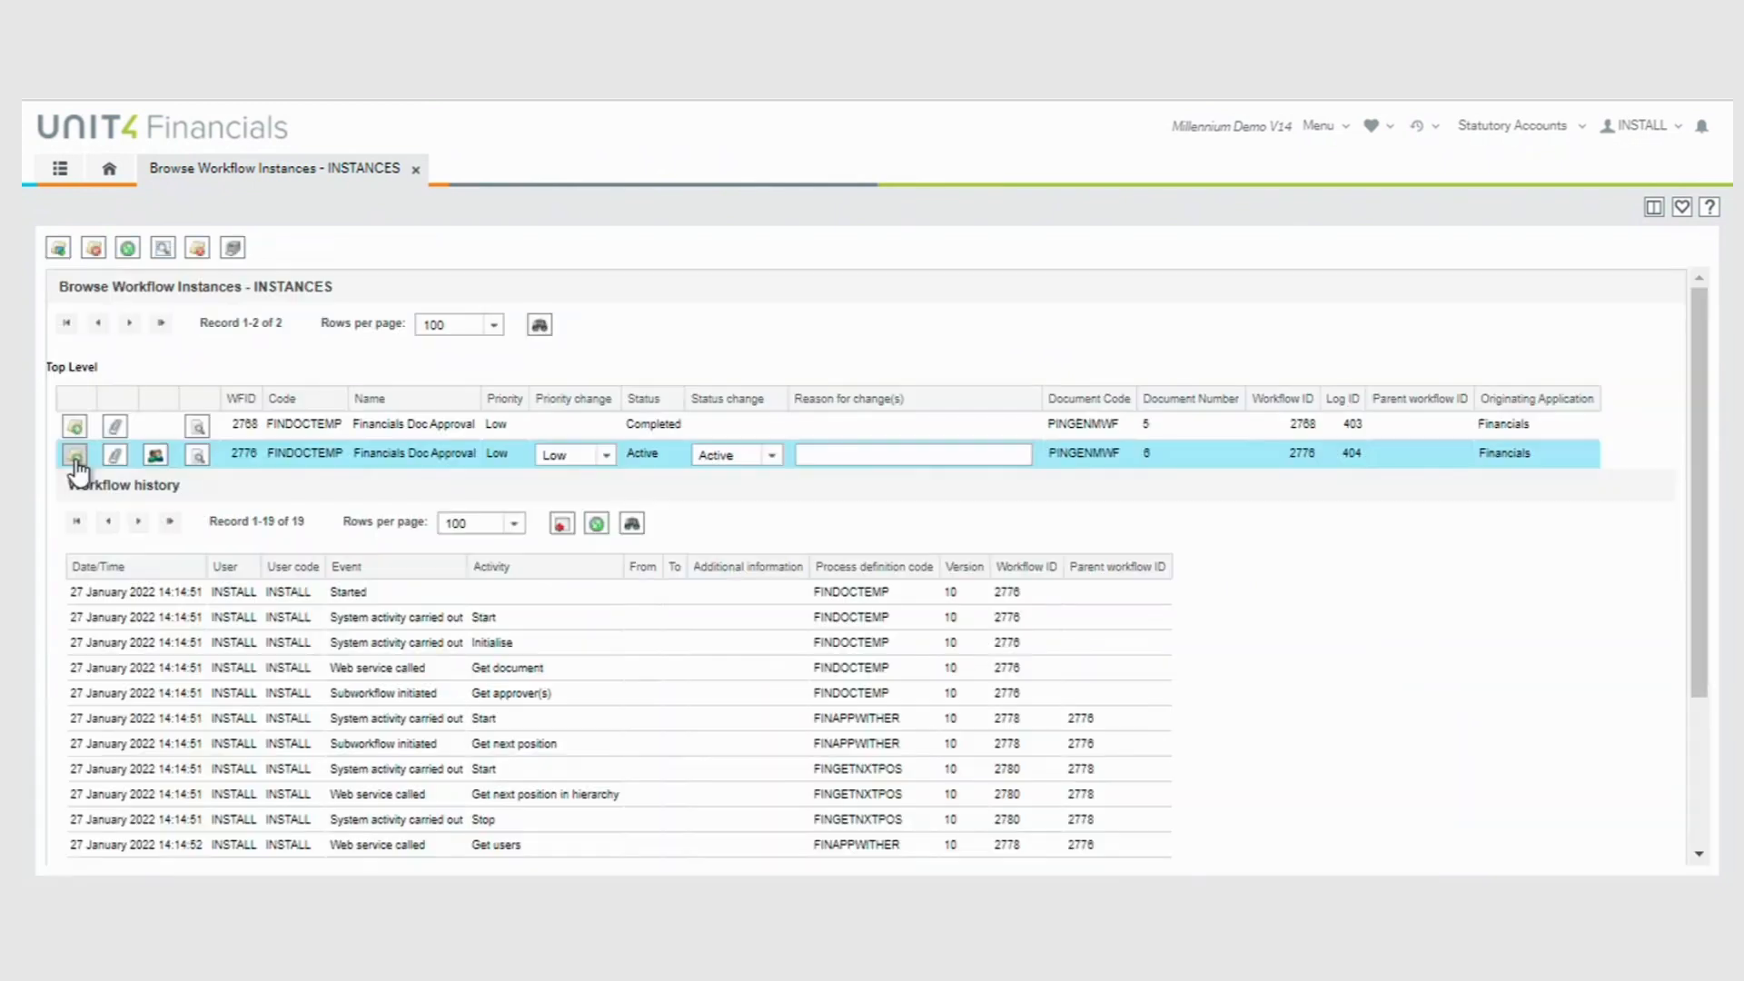
left_click_drag(1694, 423, 1698, 565)
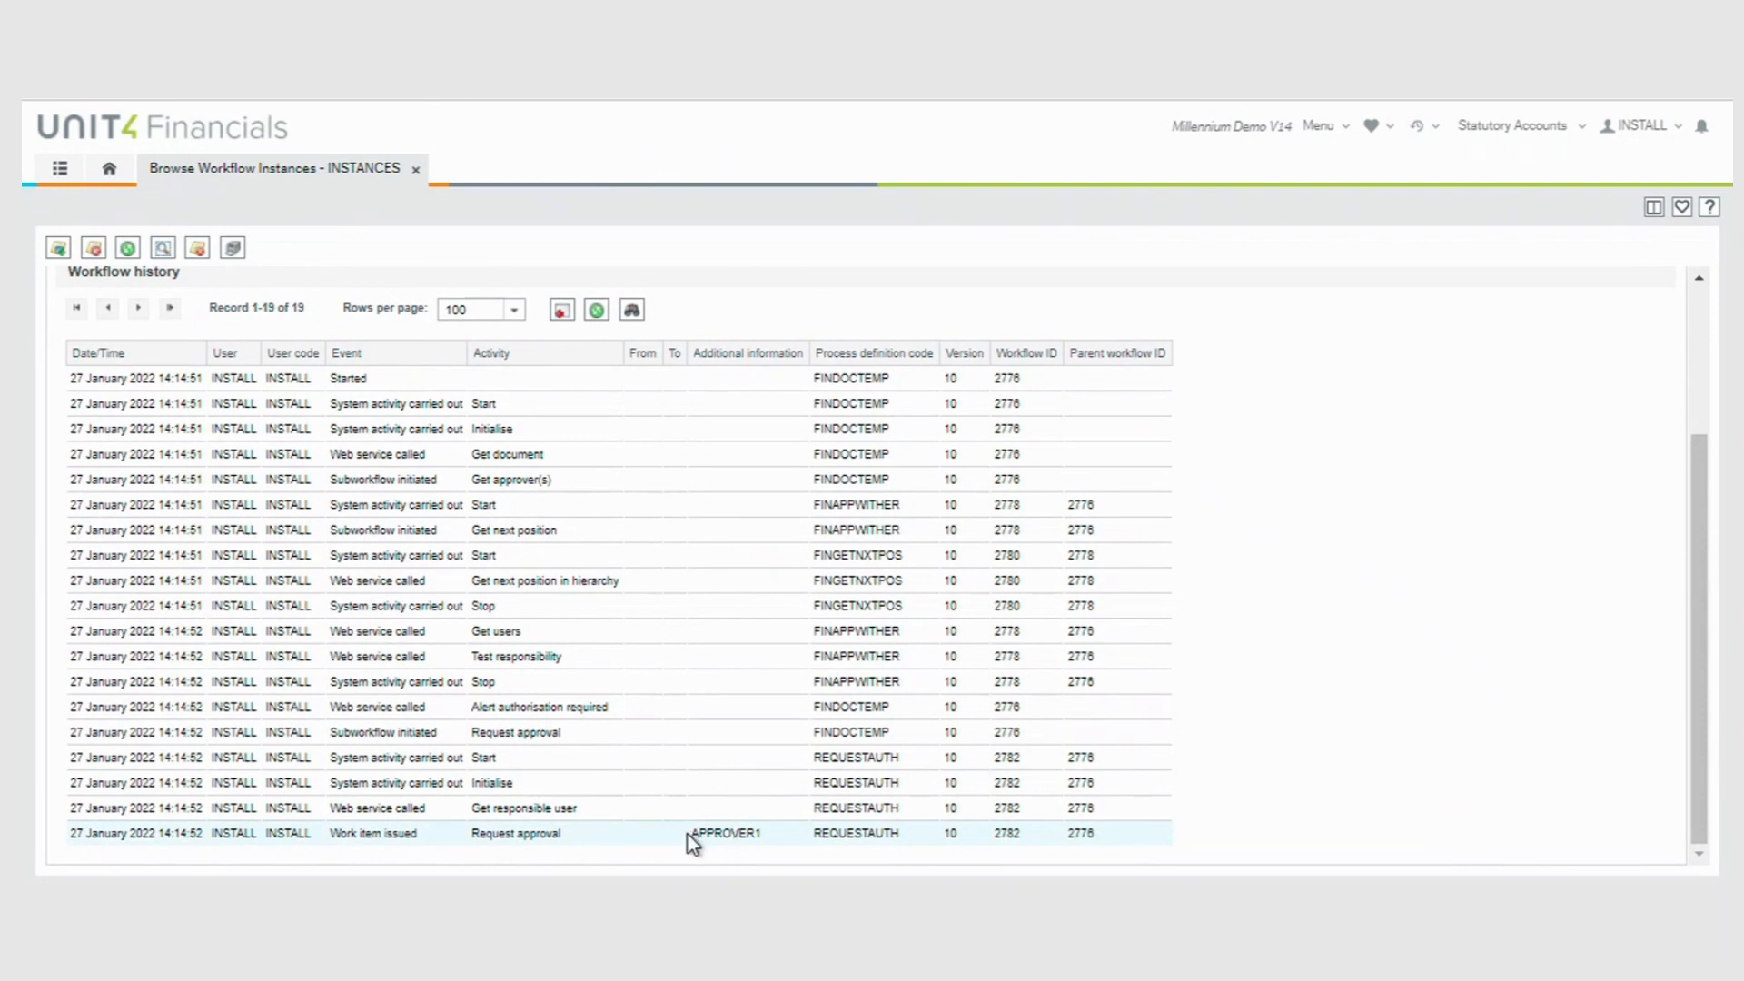
Step: Log off and log back on as user APPROVER1, entering the account password
left_click(1639, 126)
left_click(1626, 150)
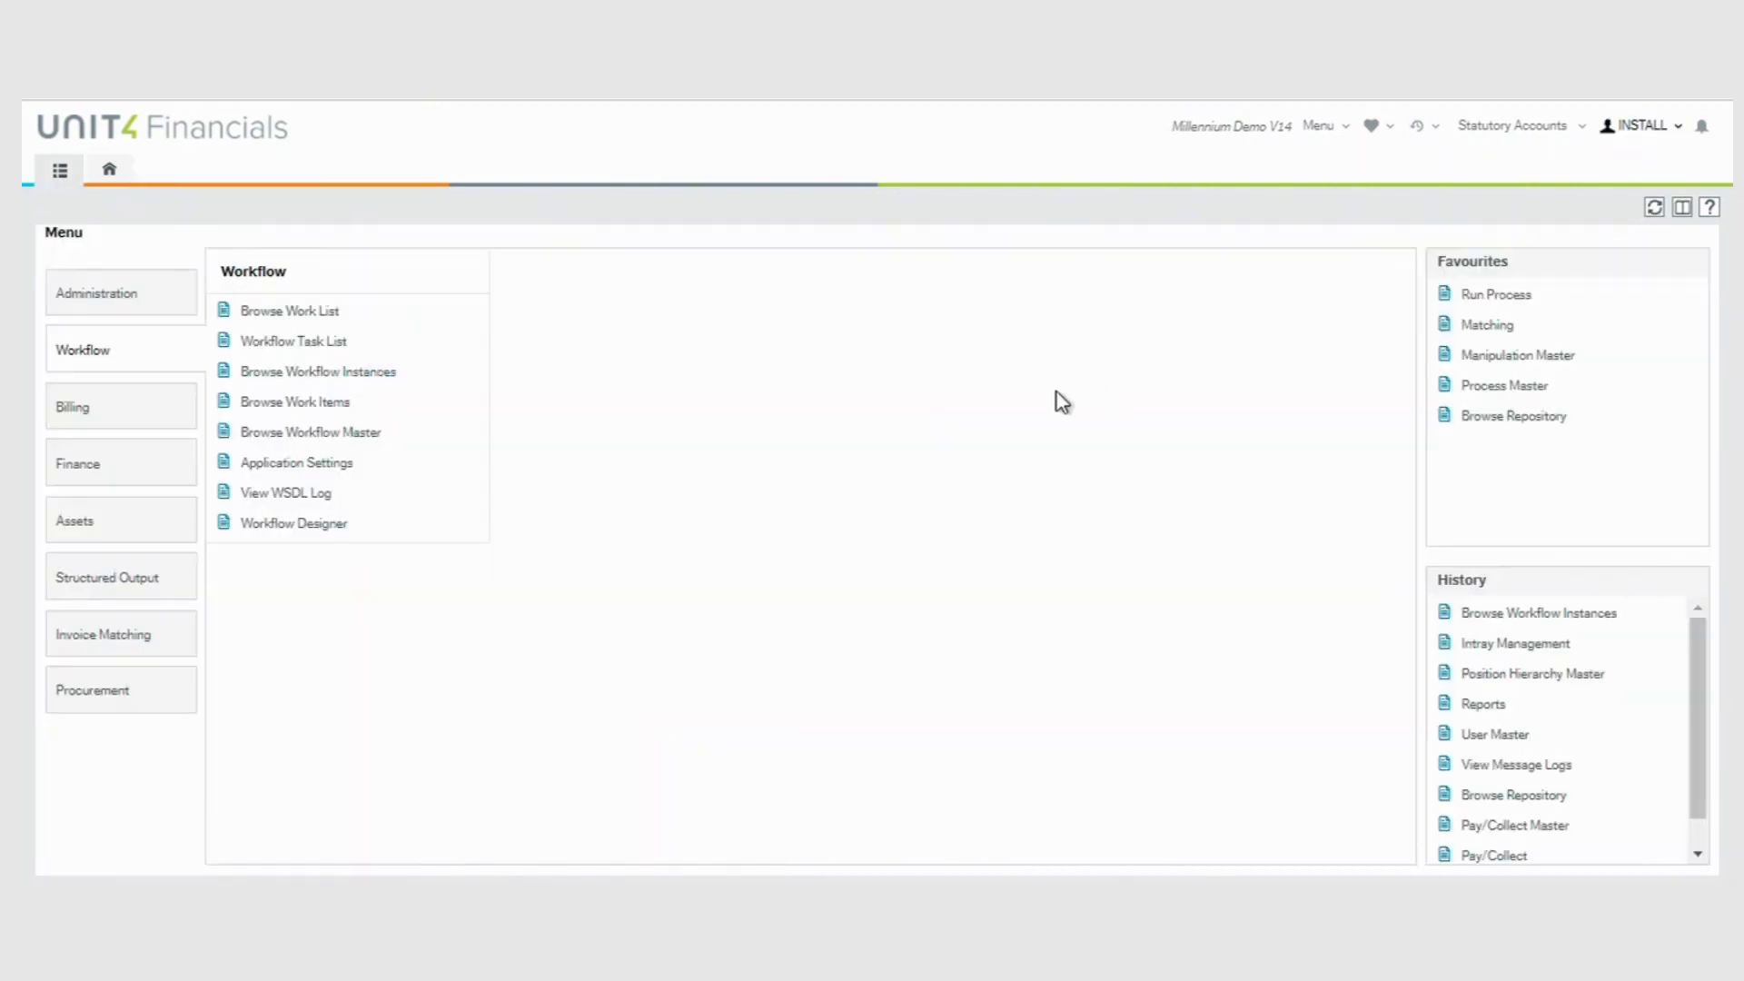
type("AFPROVER1")
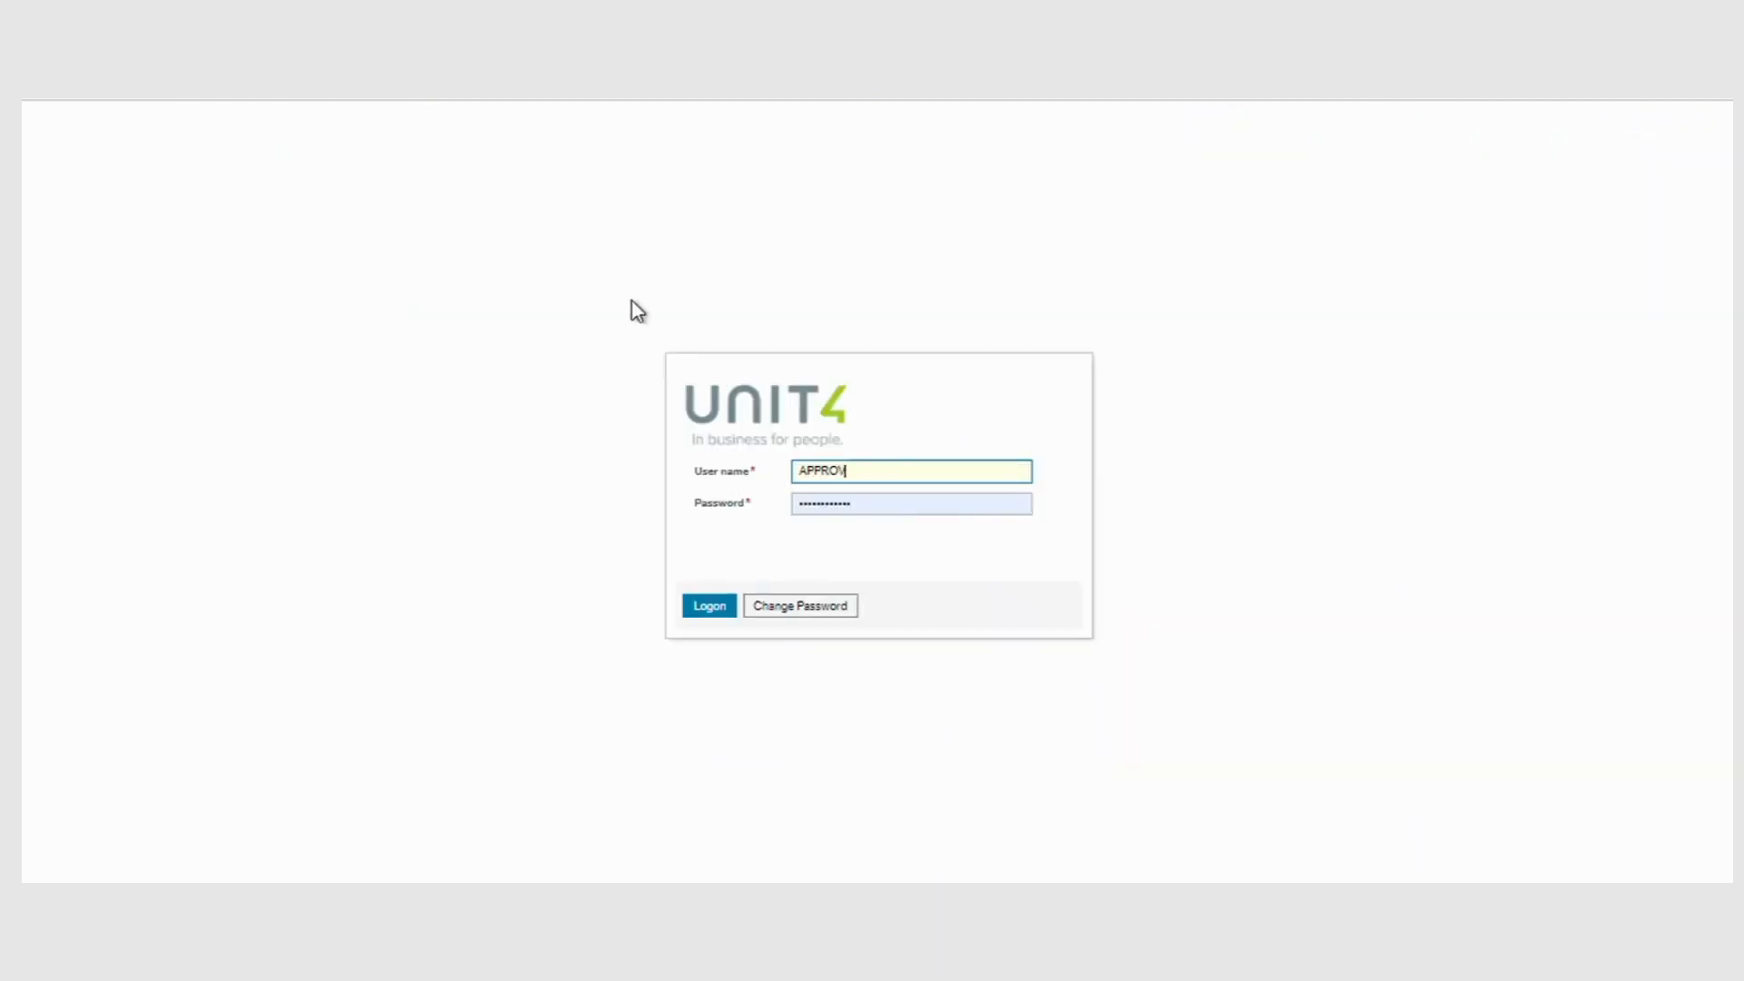
key("Tab")
key("BackSpace")
type("••••••")
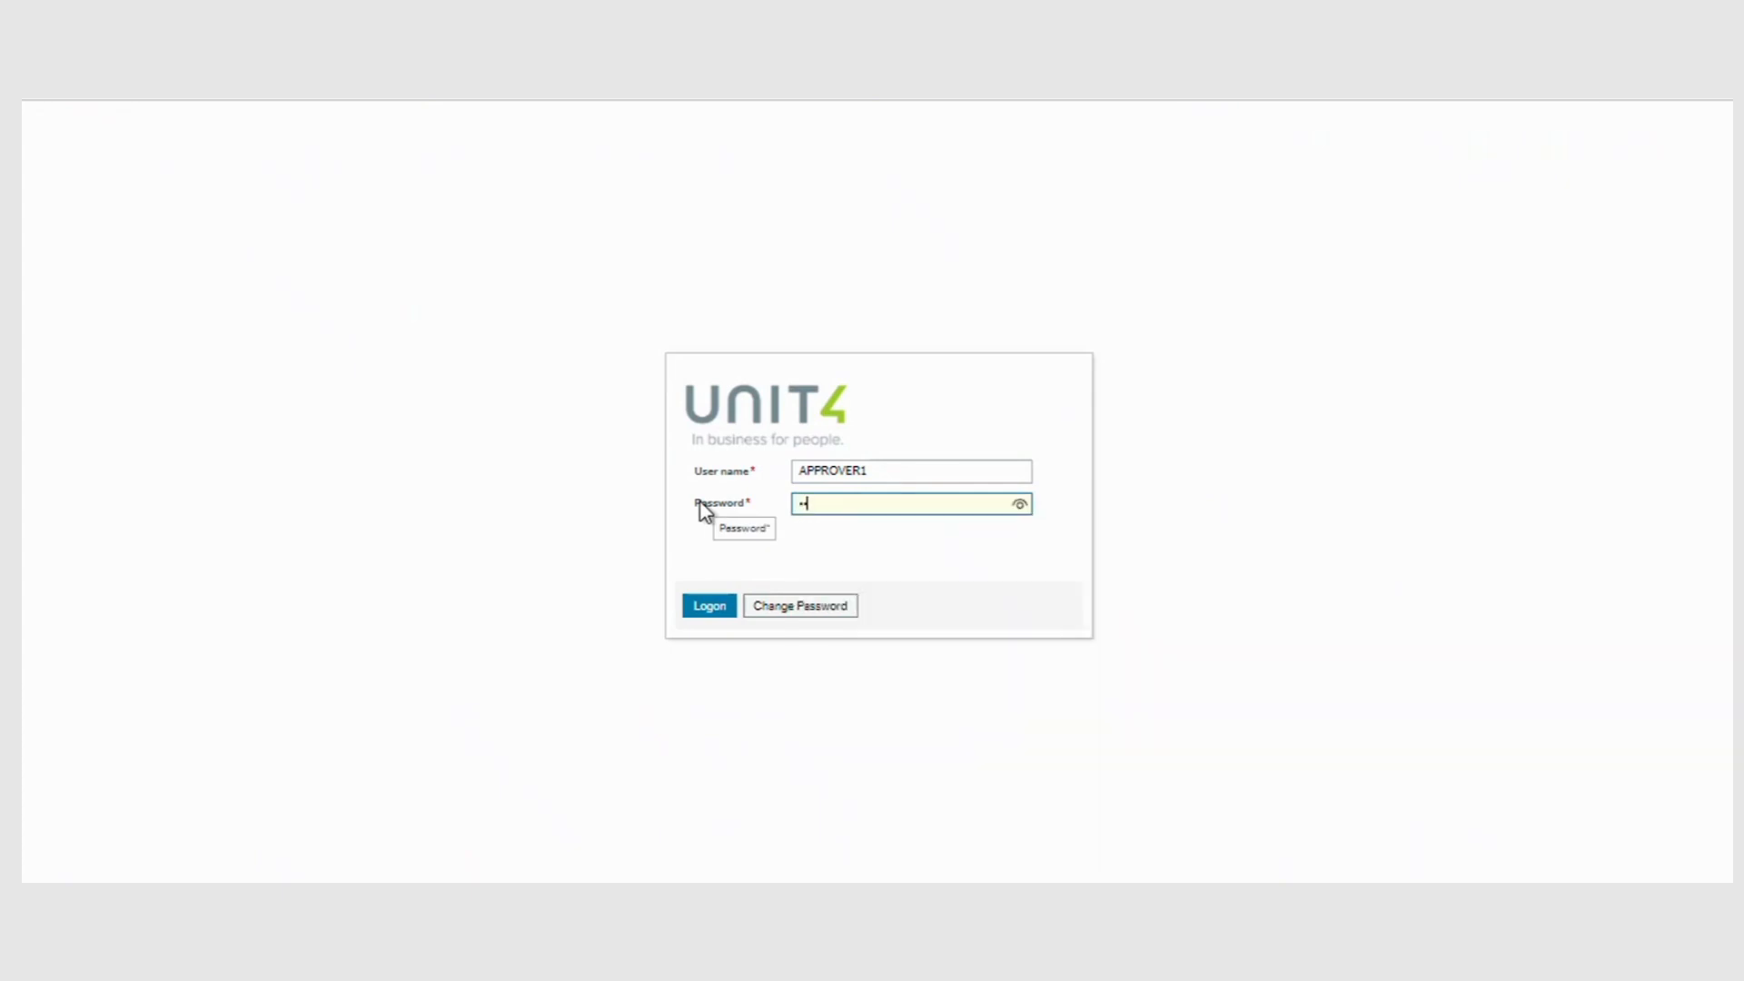
key("Return")
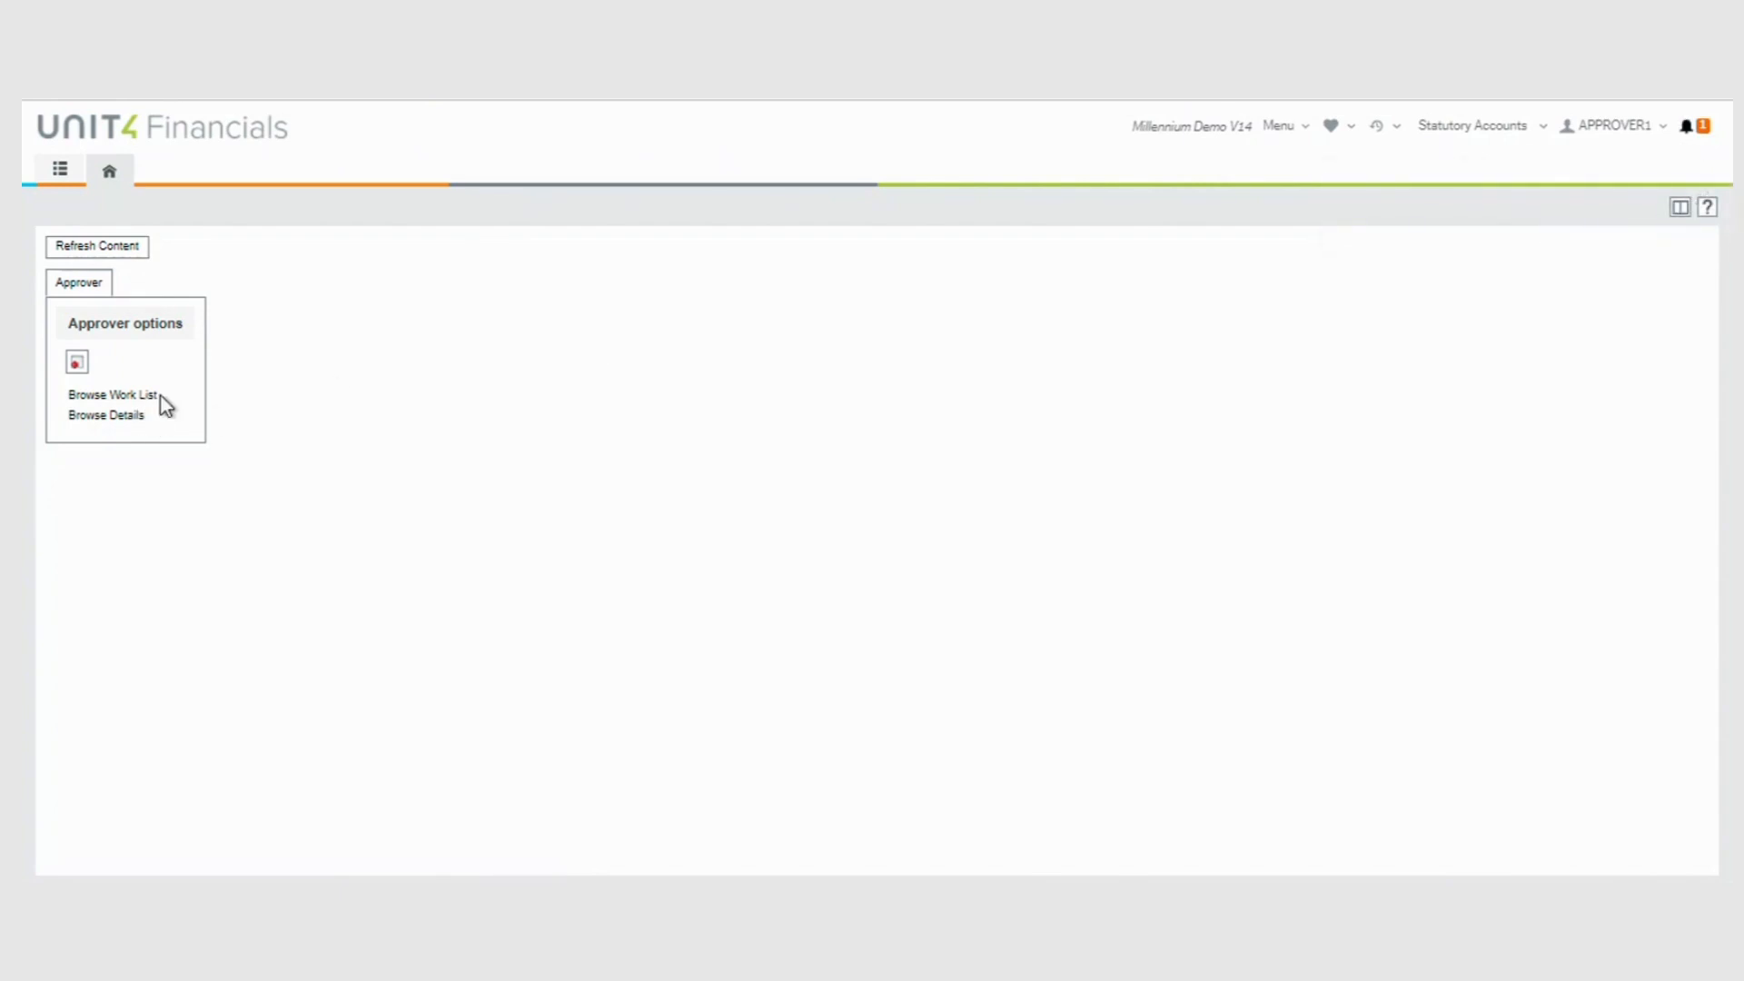
Step: Open the approver's work list, expand the PINGENMWF 6 approval item, and review its document details before returning to the list
left_click(111, 396)
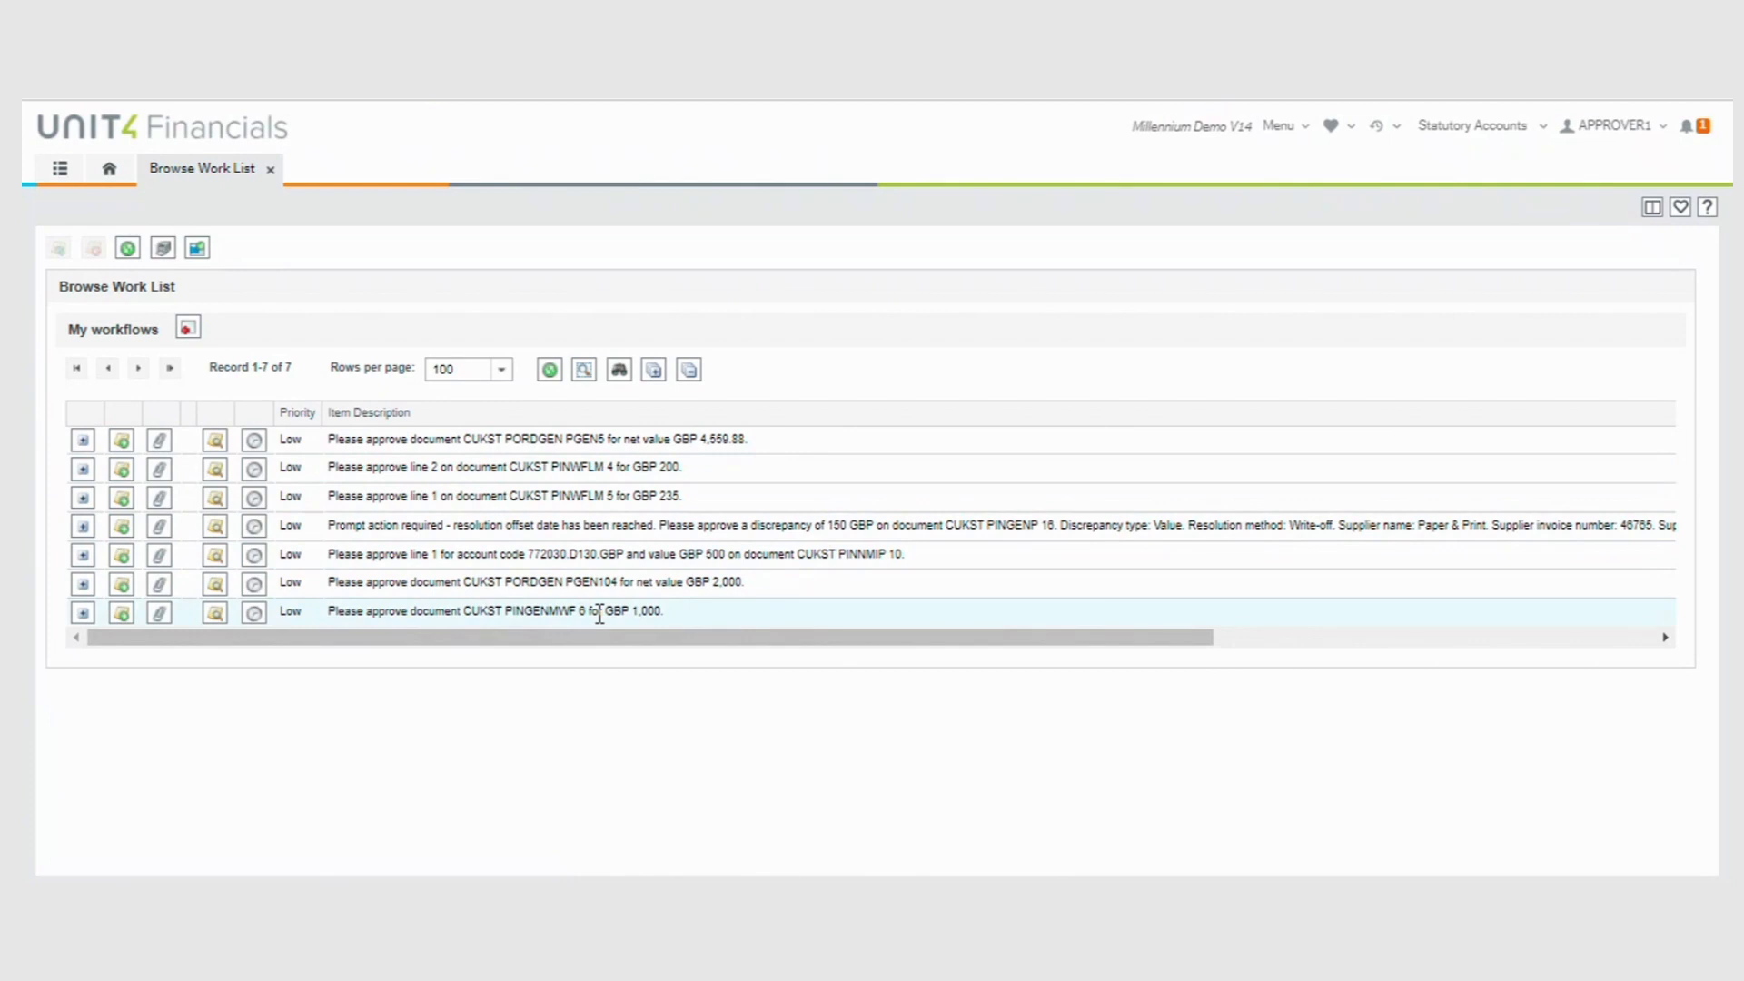
left_click(81, 615)
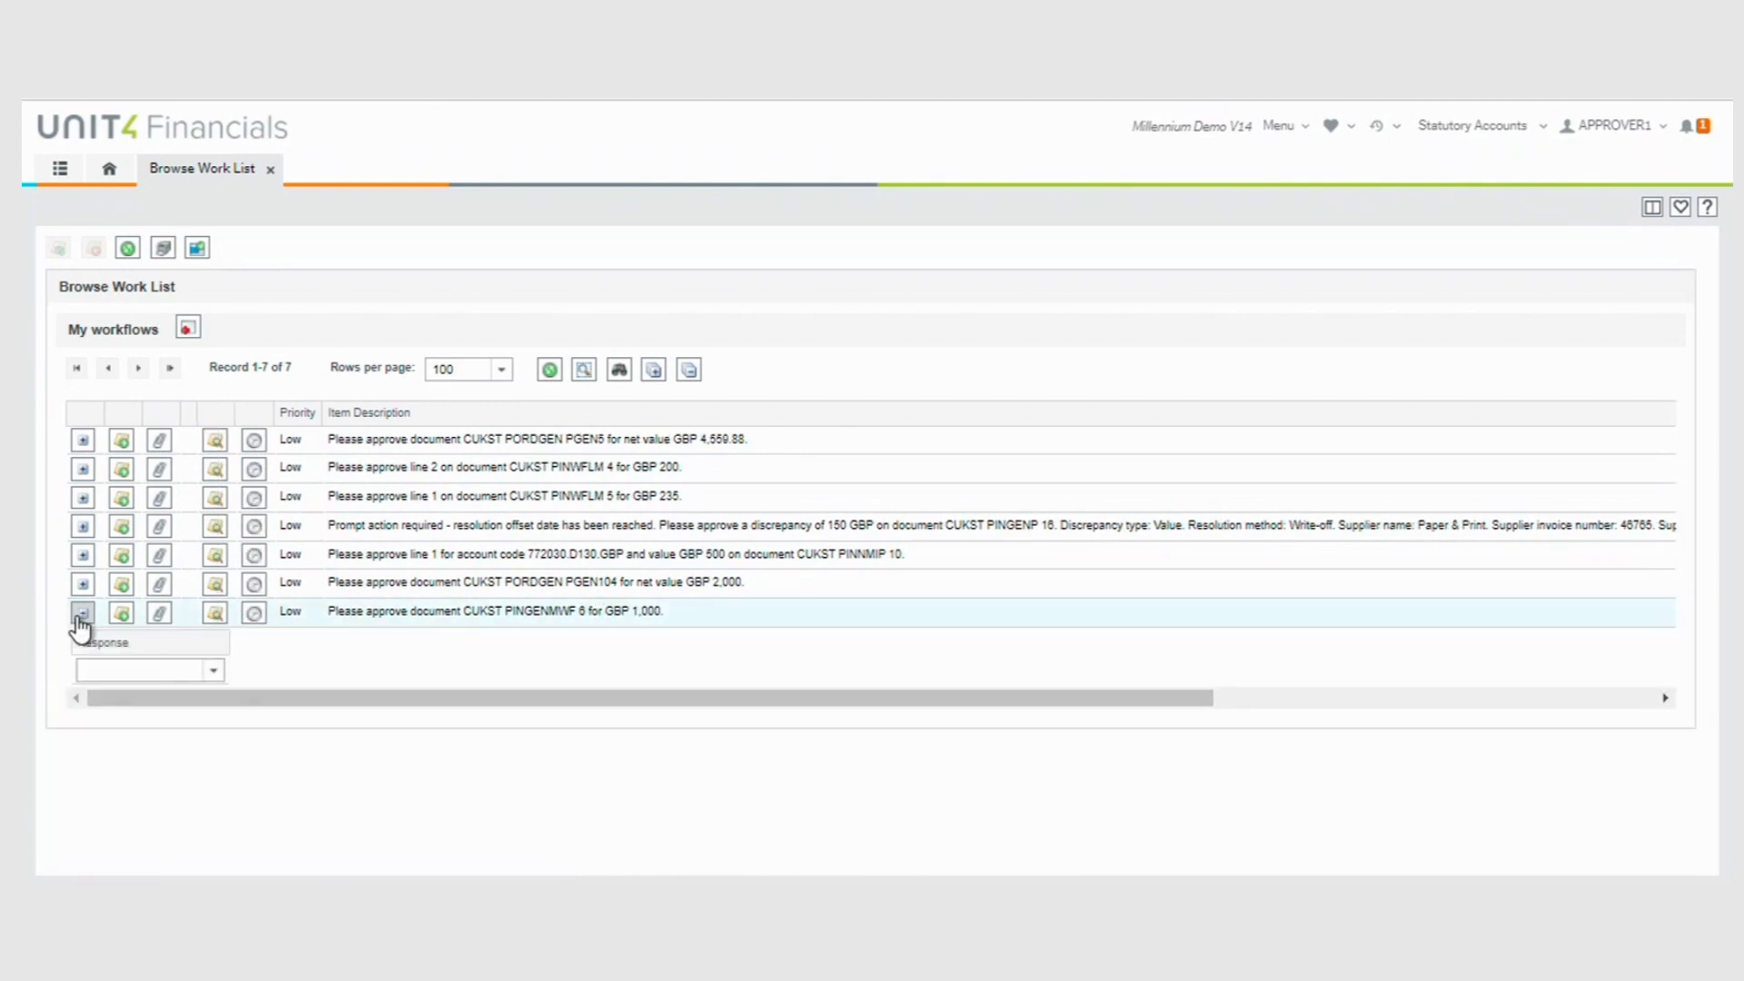
left_click(215, 614)
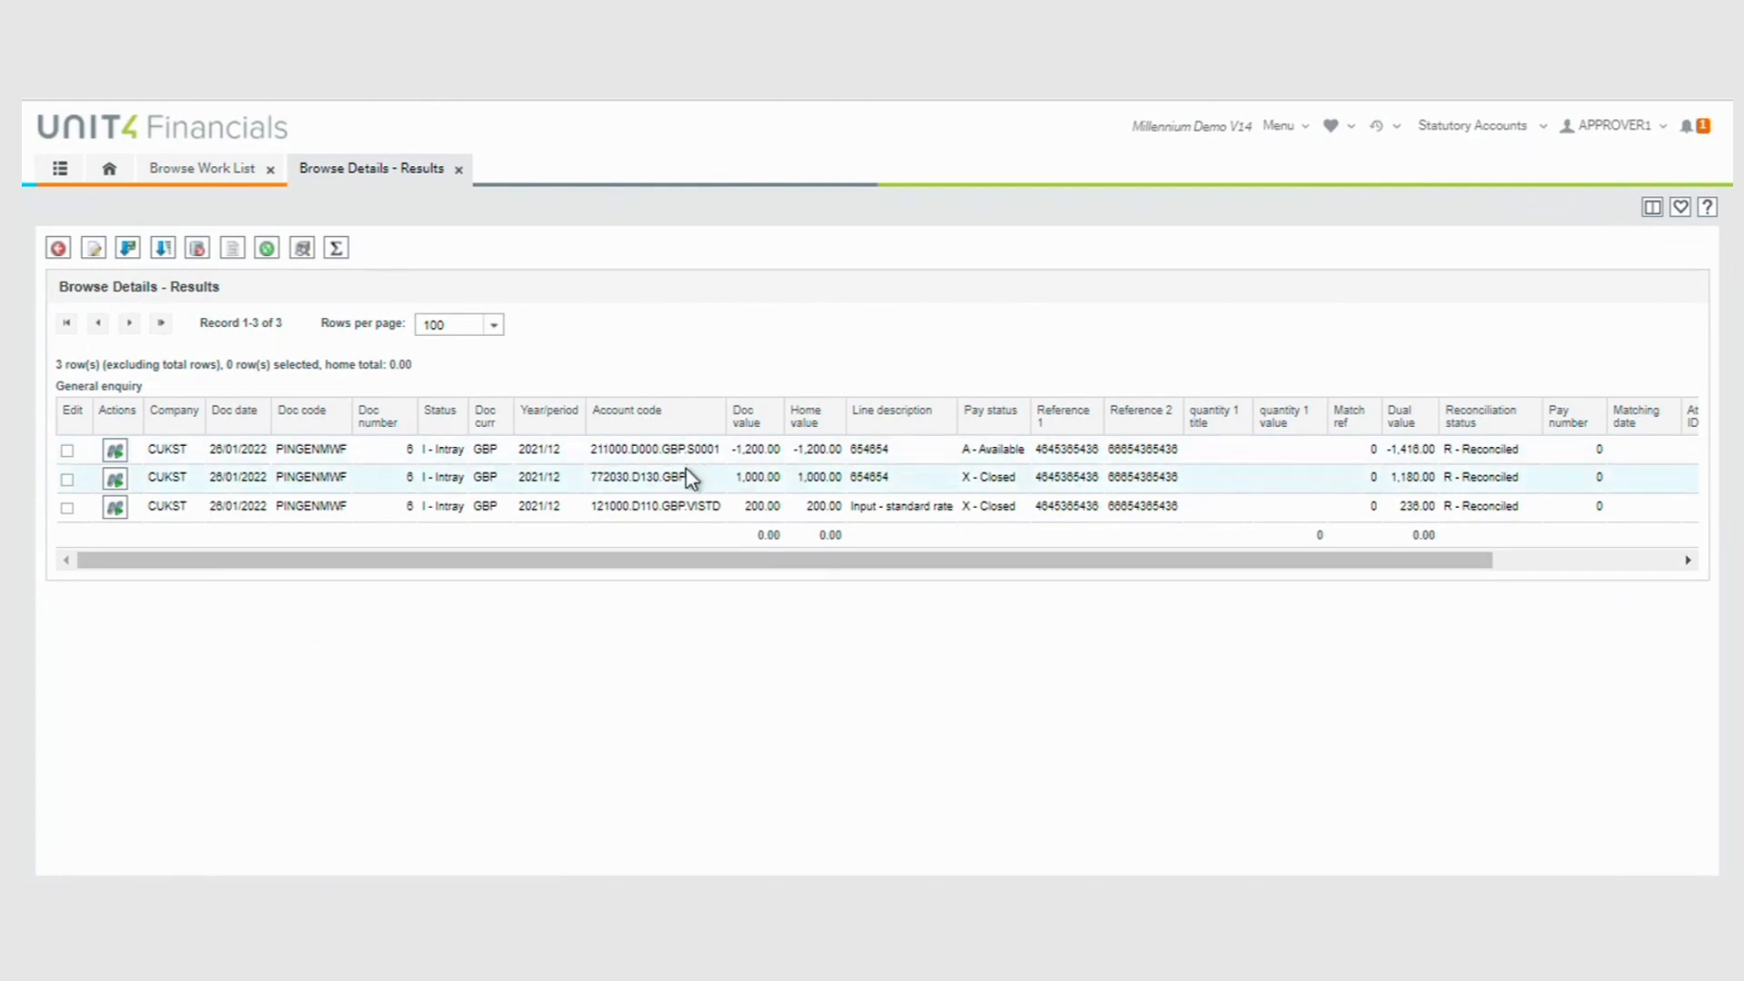
left_click(231, 174)
left_click(457, 170)
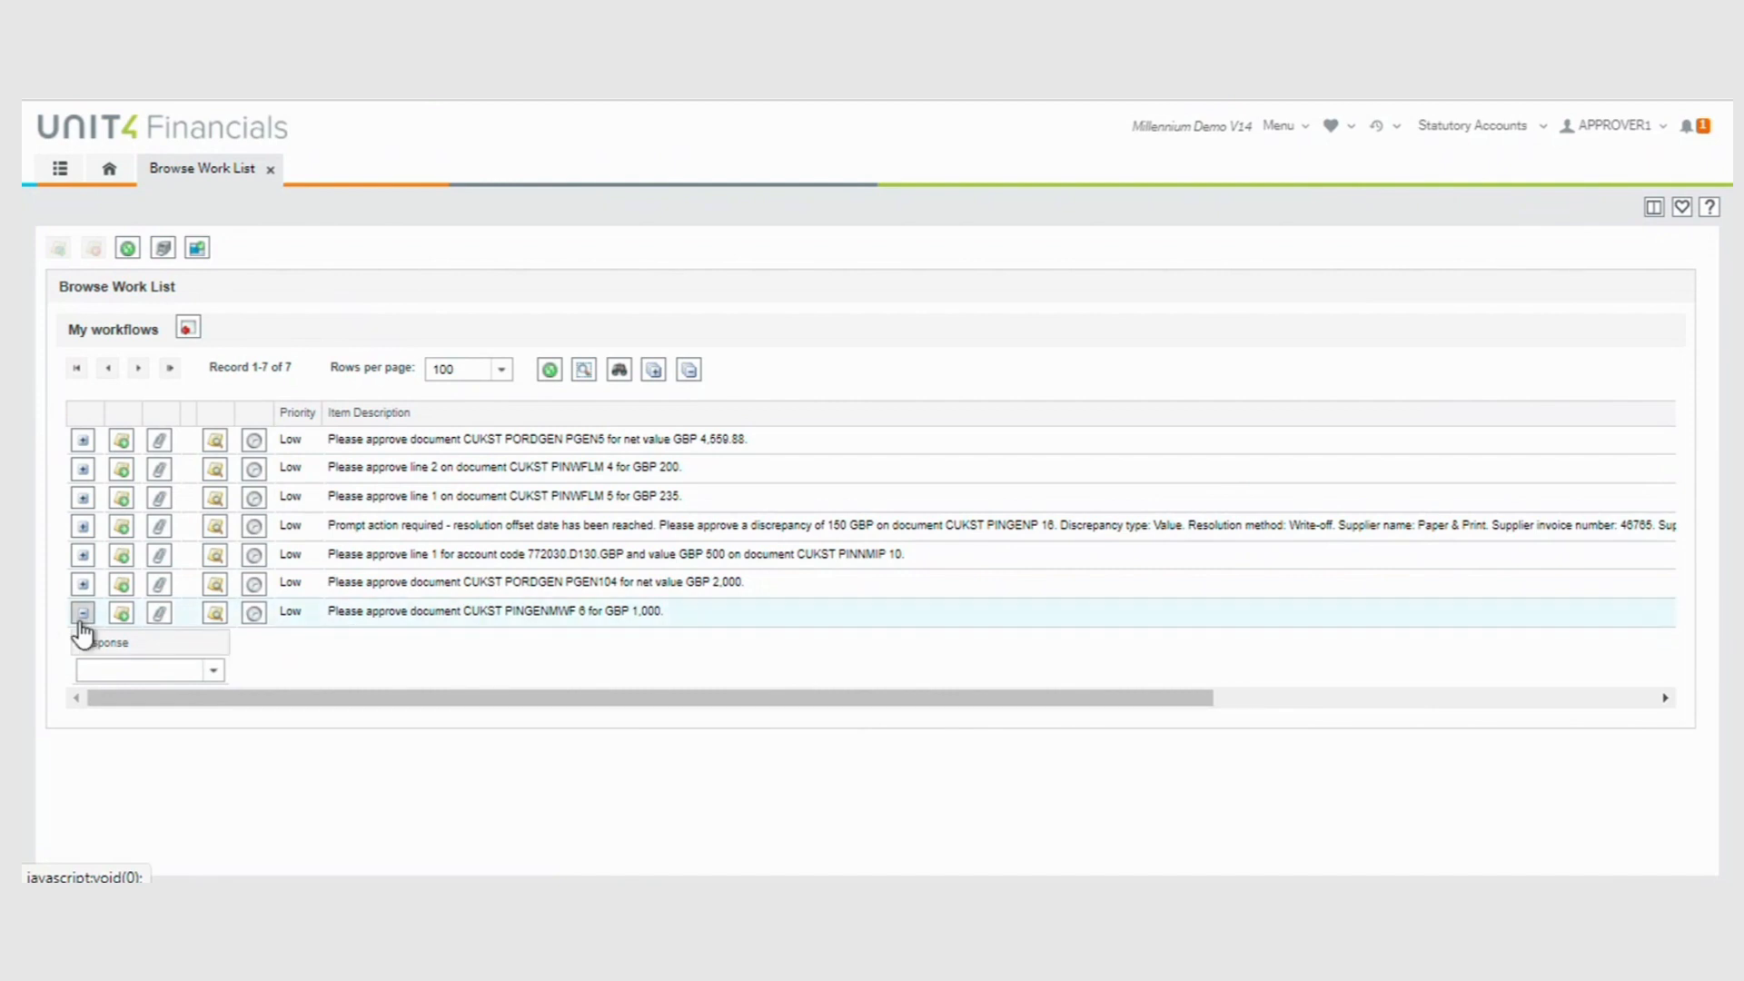
Step: Try the Deny and Request information responses on the PINGENMWF 6 item, checking the comment field and the recipient choices
left_click(215, 673)
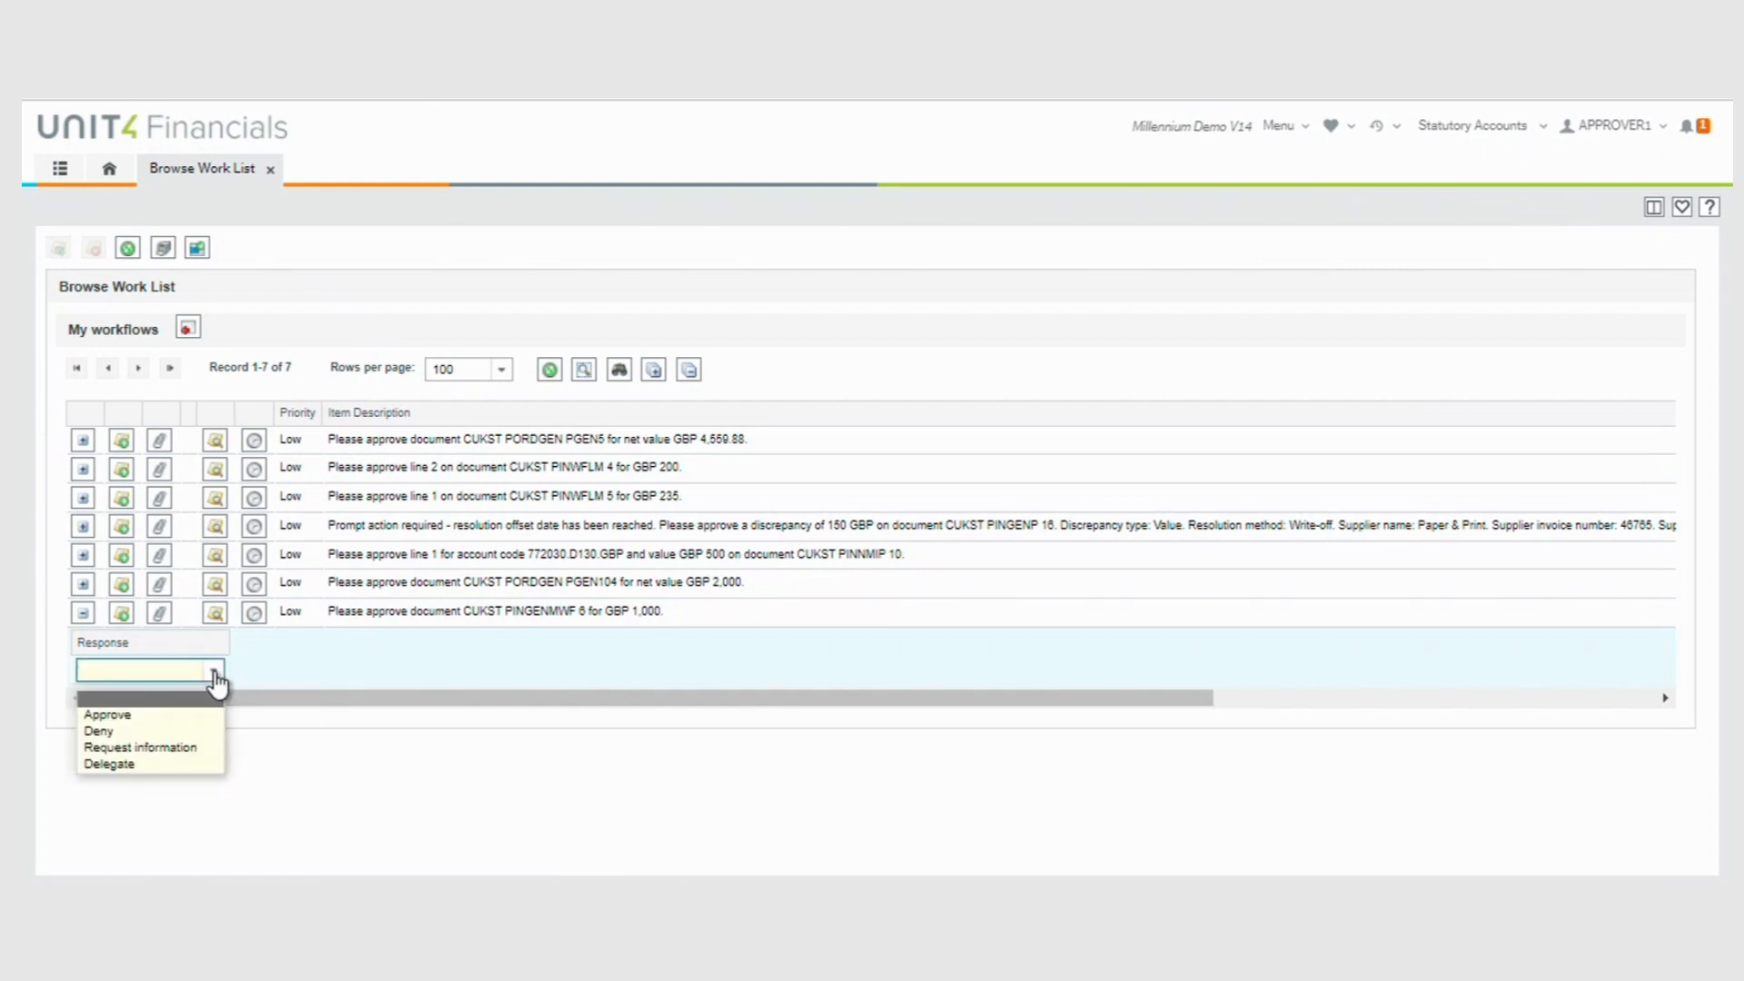
left_click(100, 731)
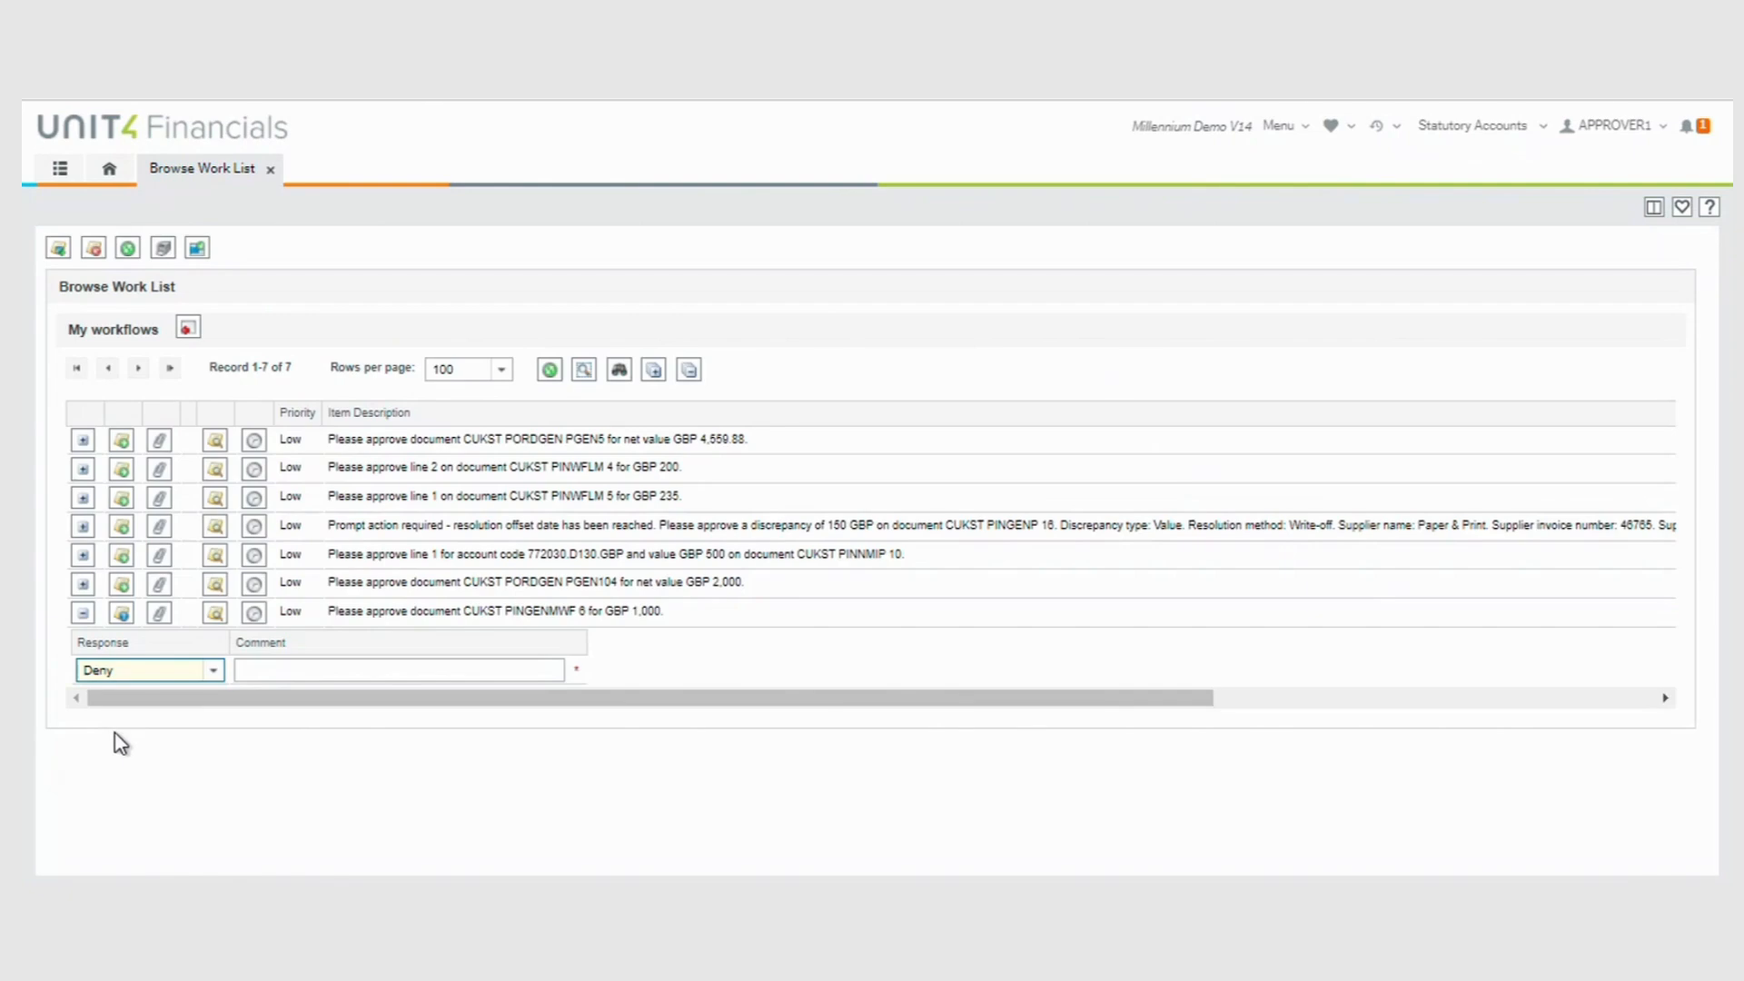
left_click(372, 672)
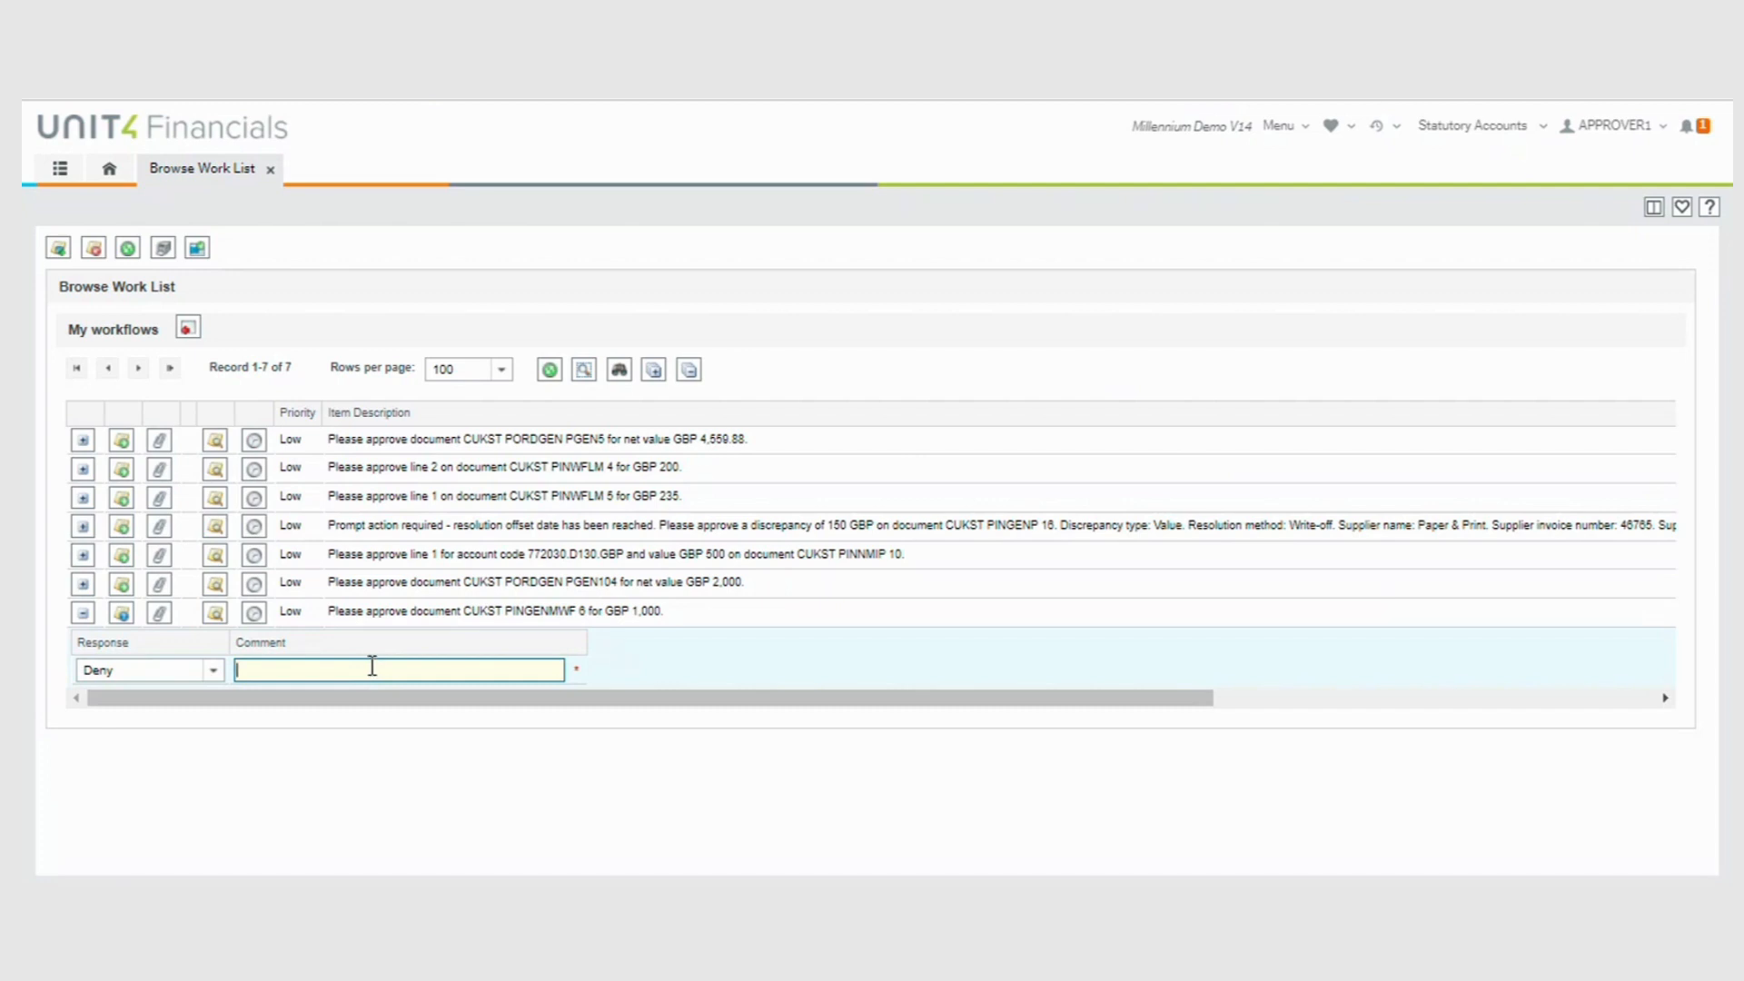
left_click(213, 672)
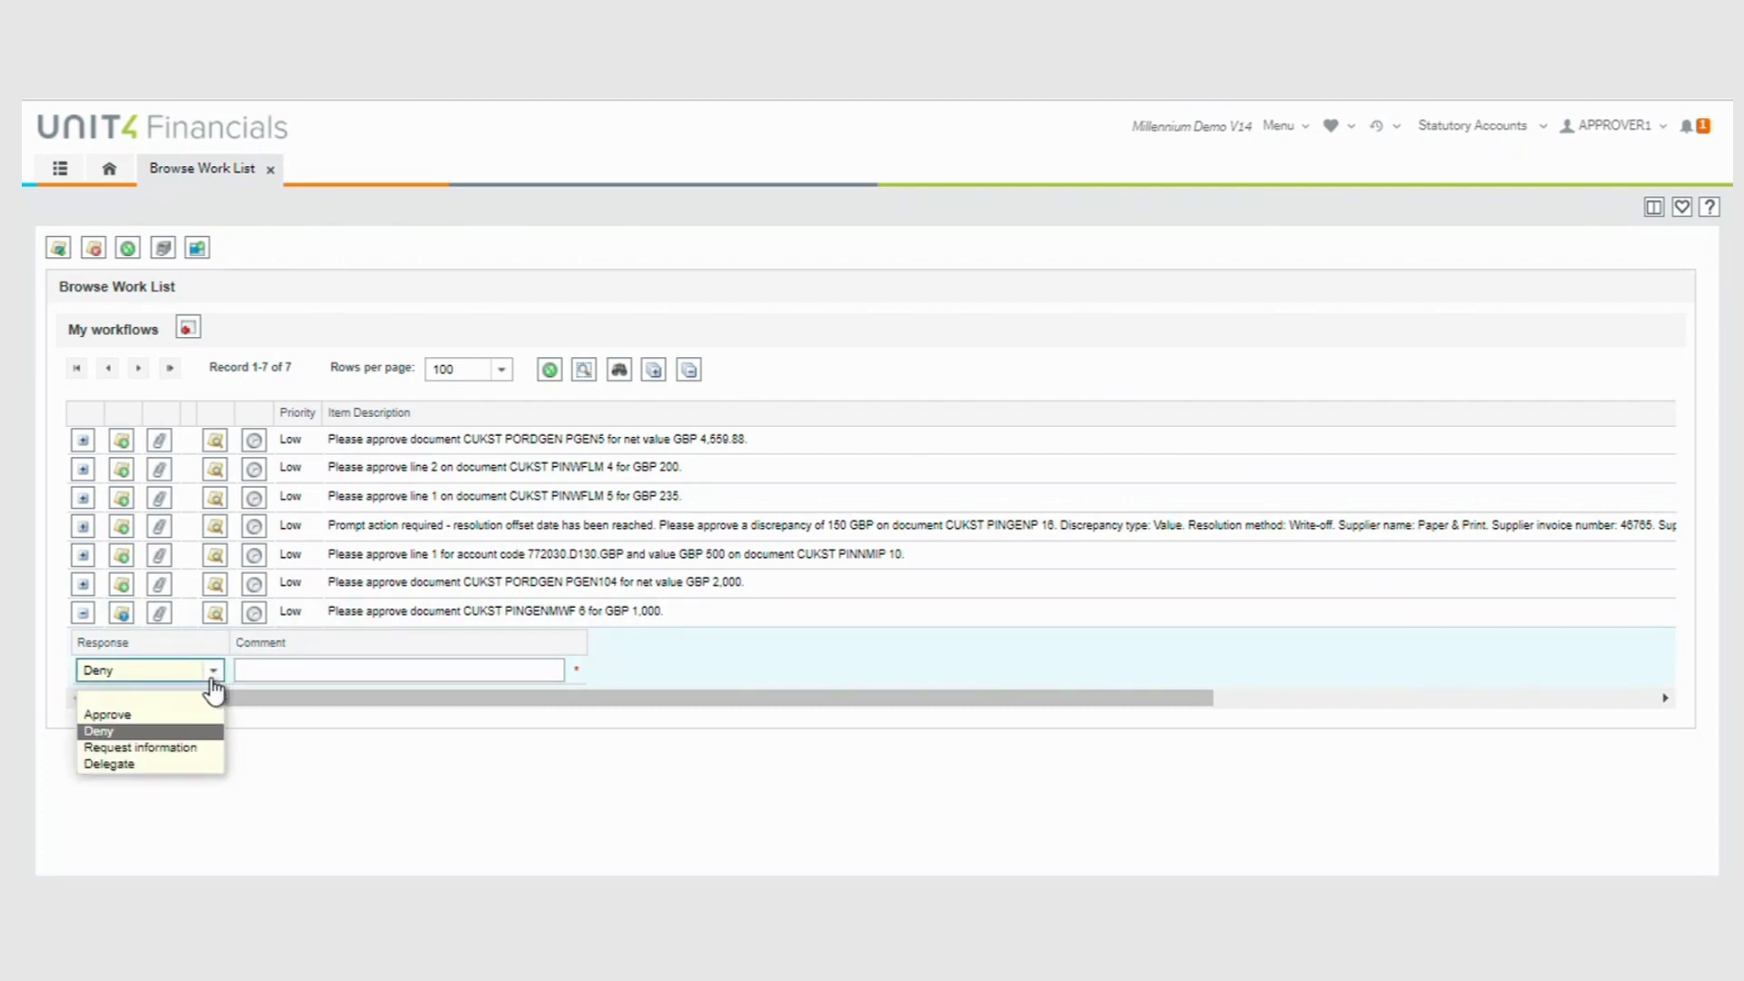
left_click(186, 748)
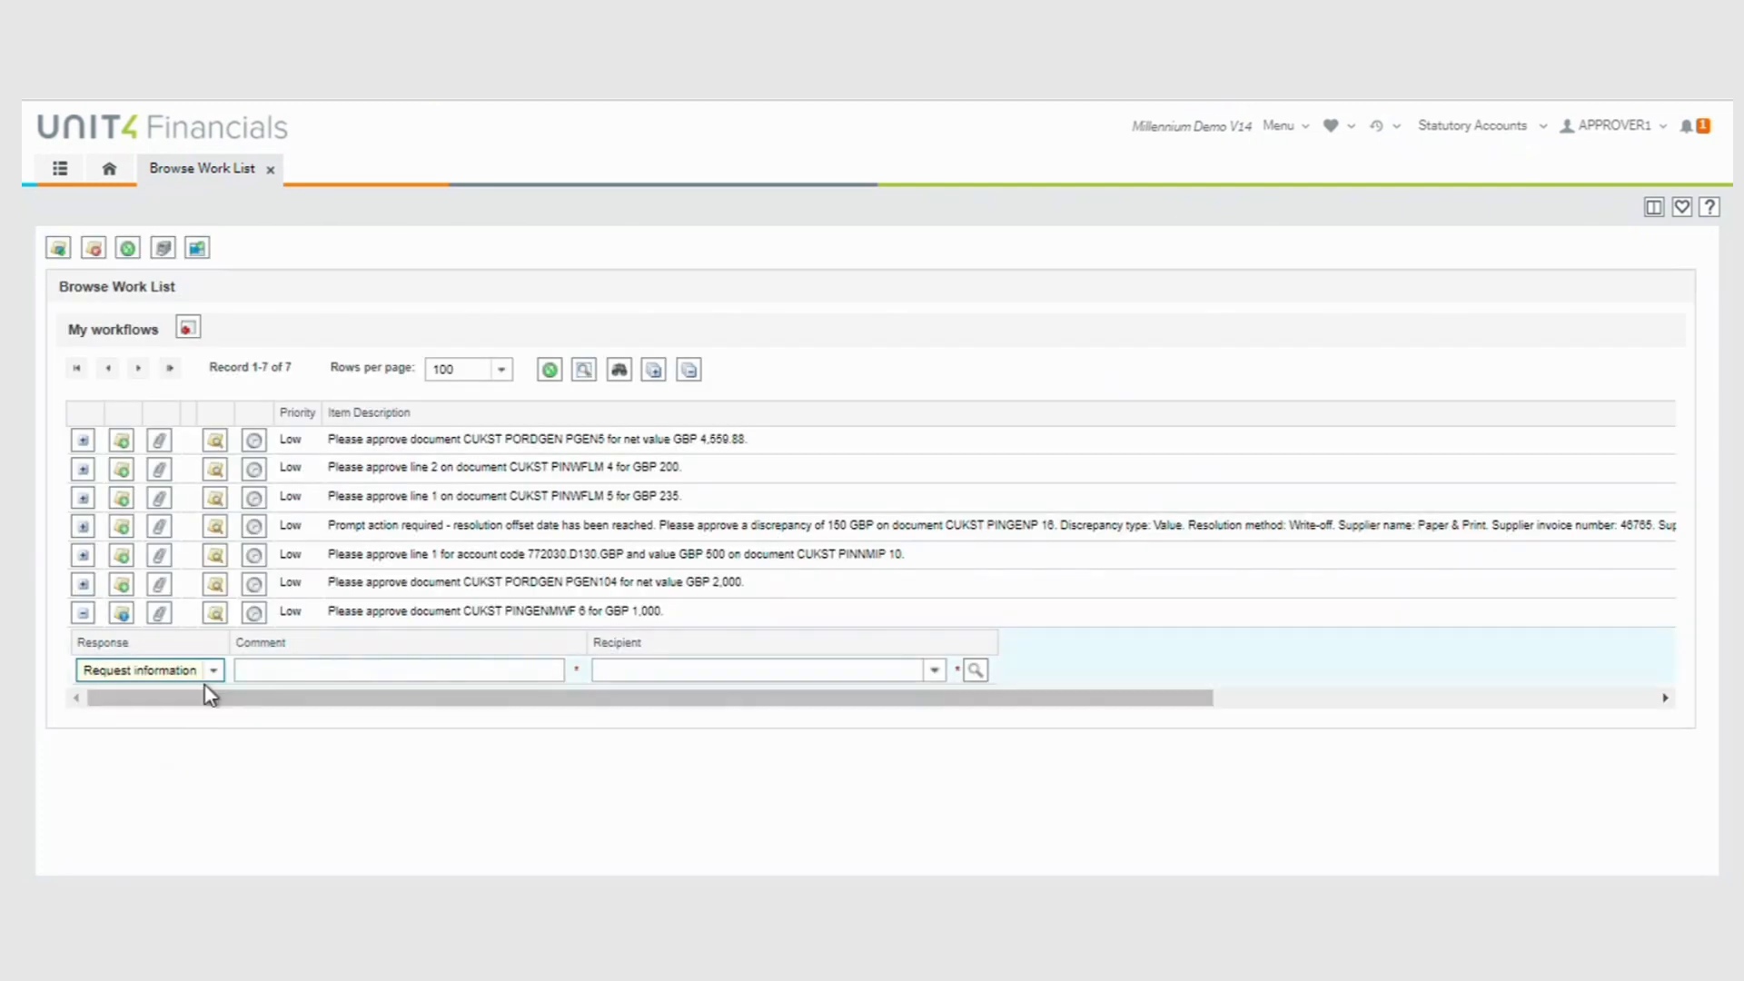
left_click(254, 668)
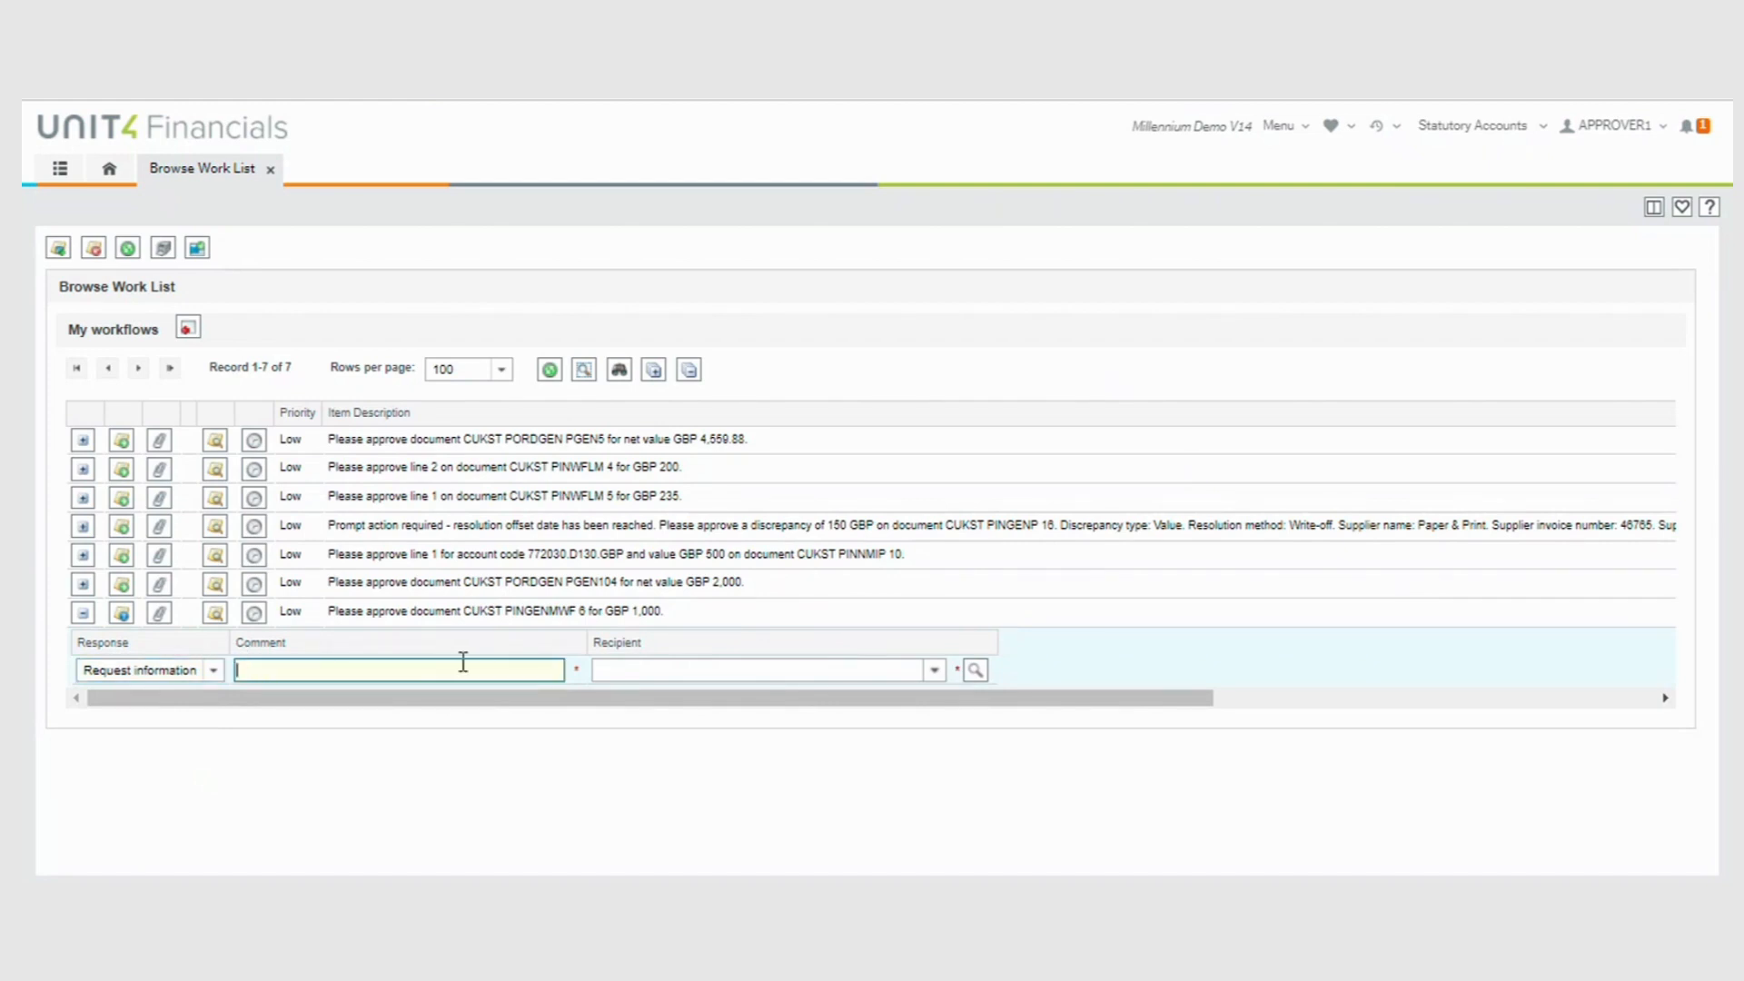
left_click(935, 672)
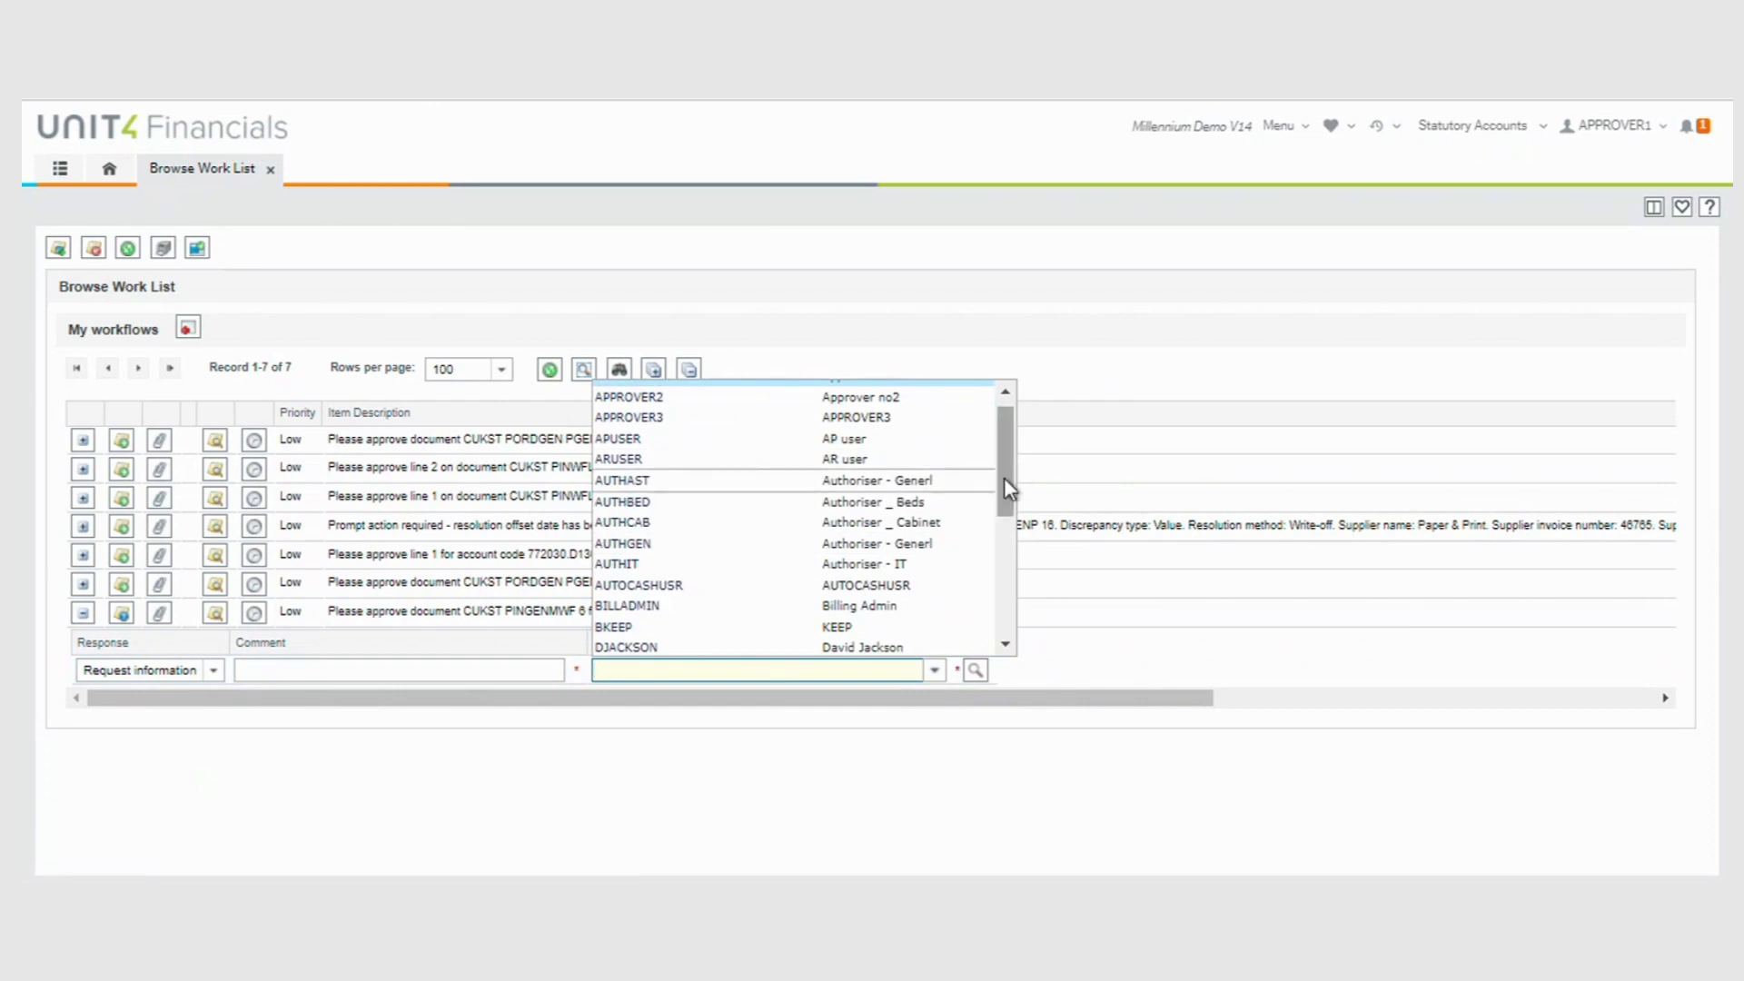
left_click_drag(1005, 477, 1011, 649)
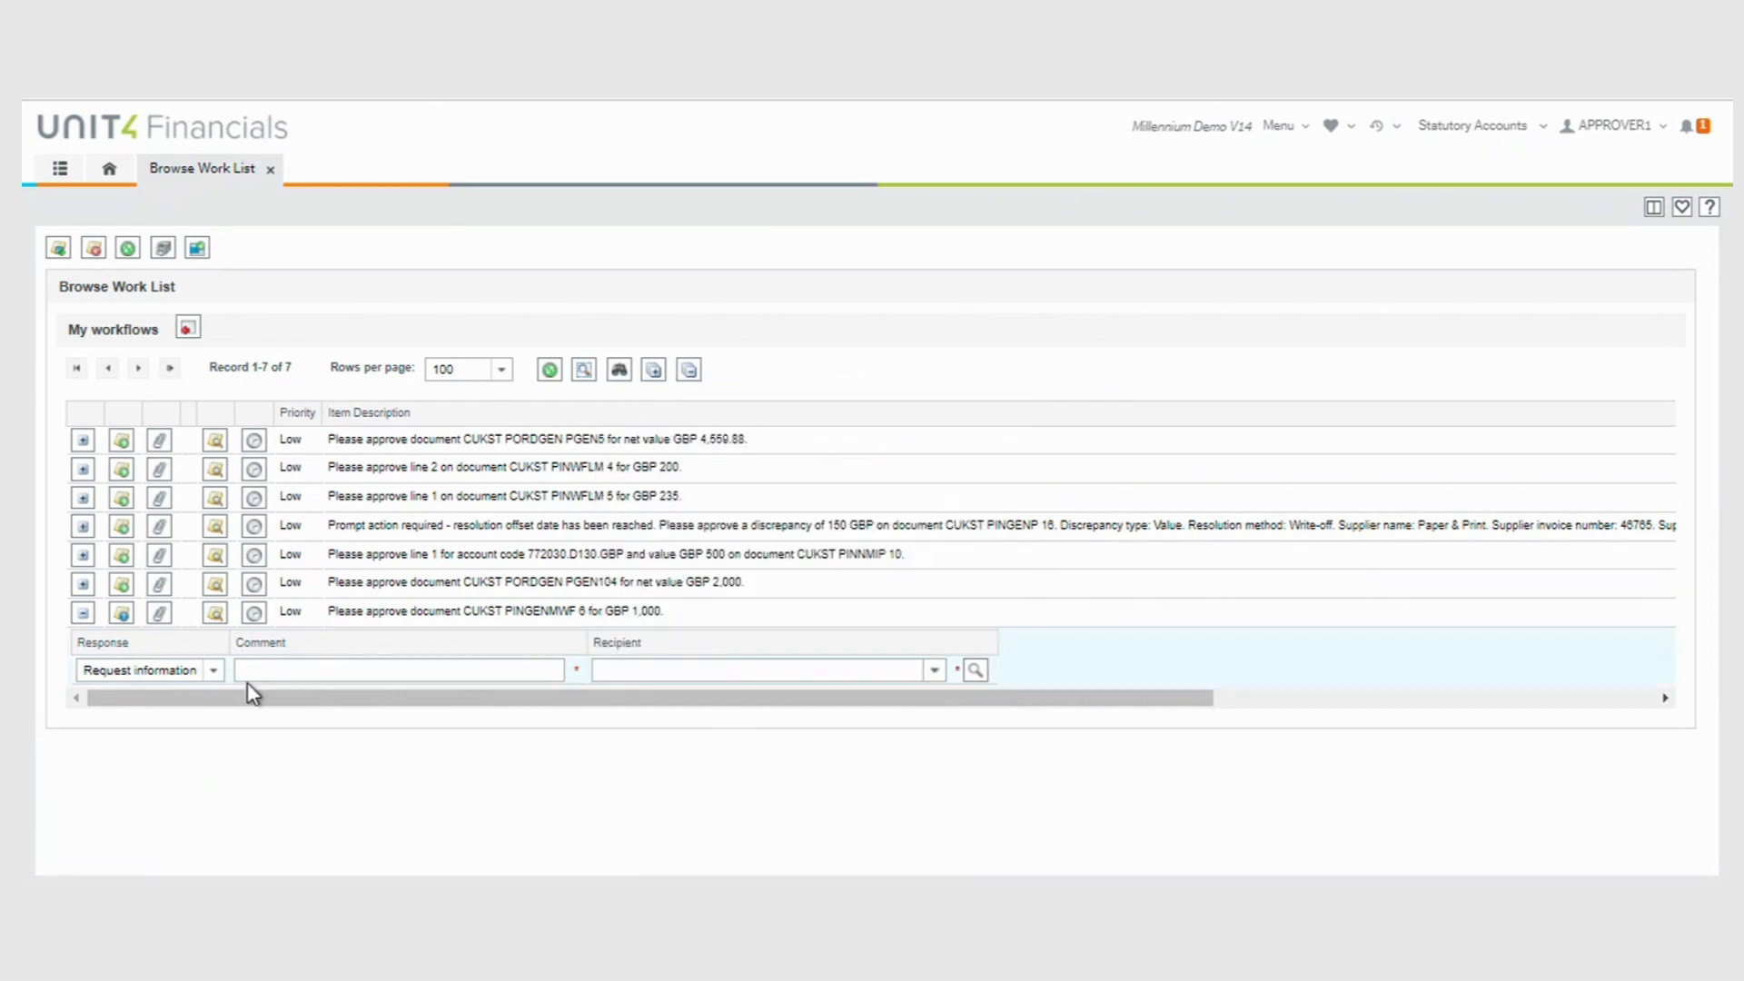
Step: Set the response for the PINGENMWF 6 item to Approve and submit the action
left_click(216, 674)
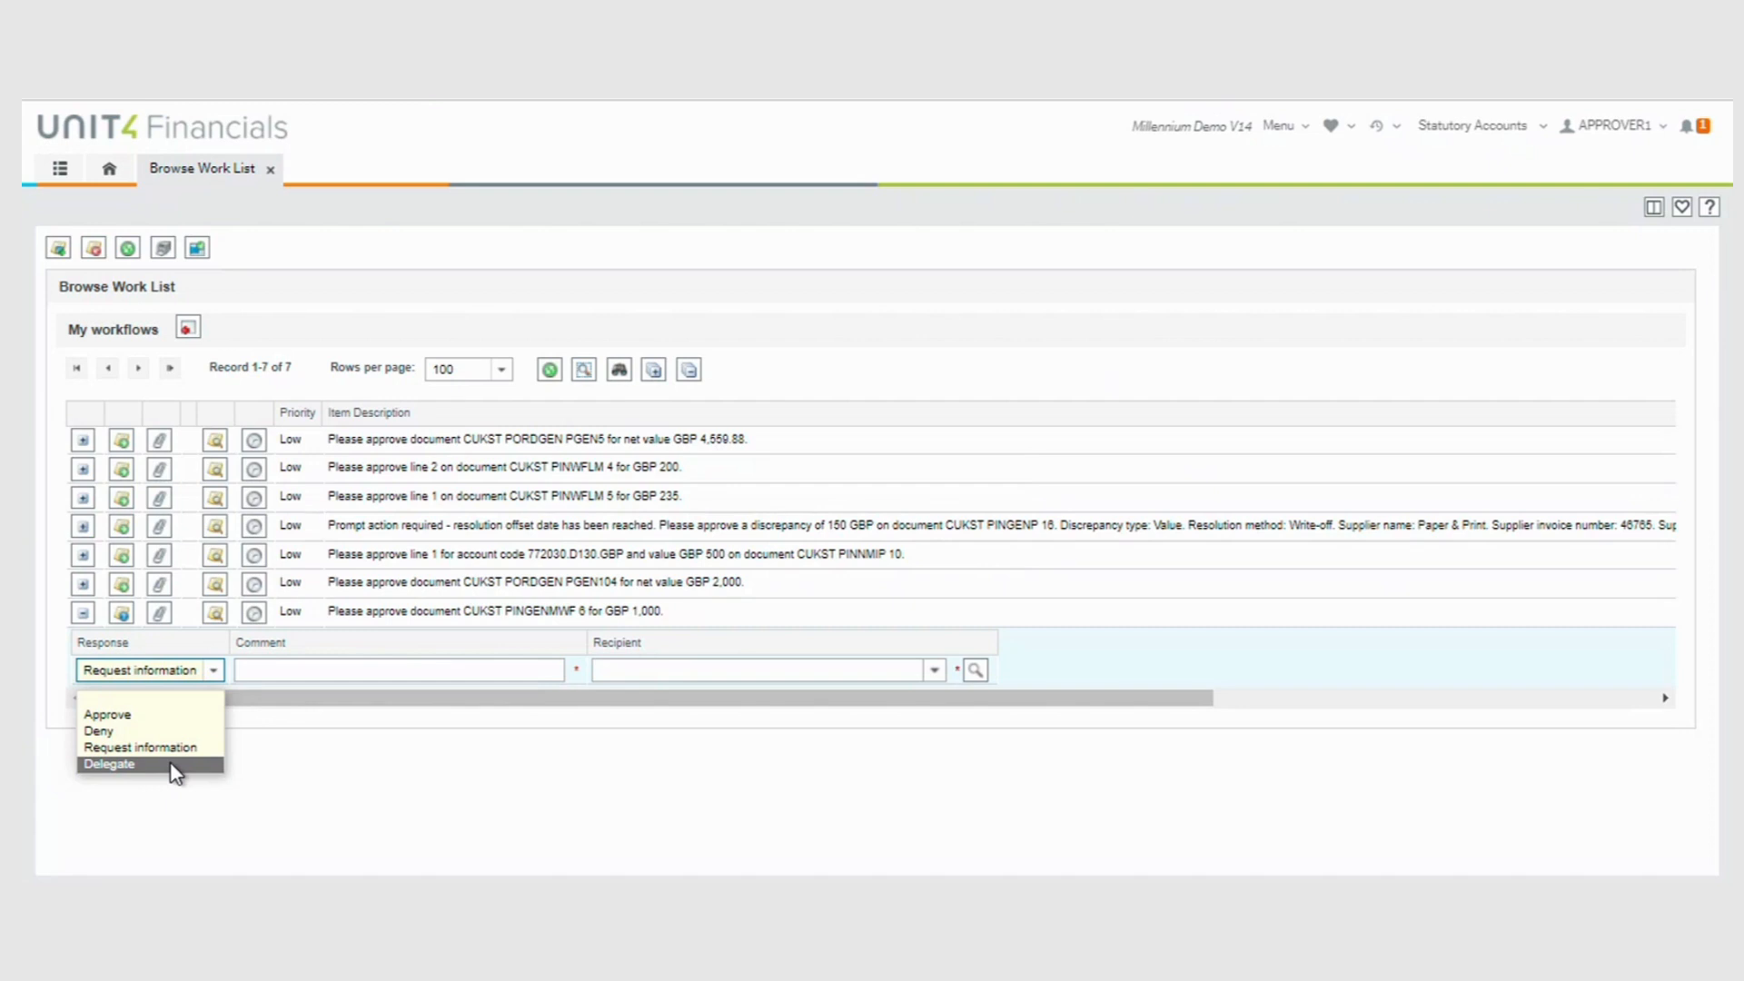
left_click(212, 677)
left_click(212, 677)
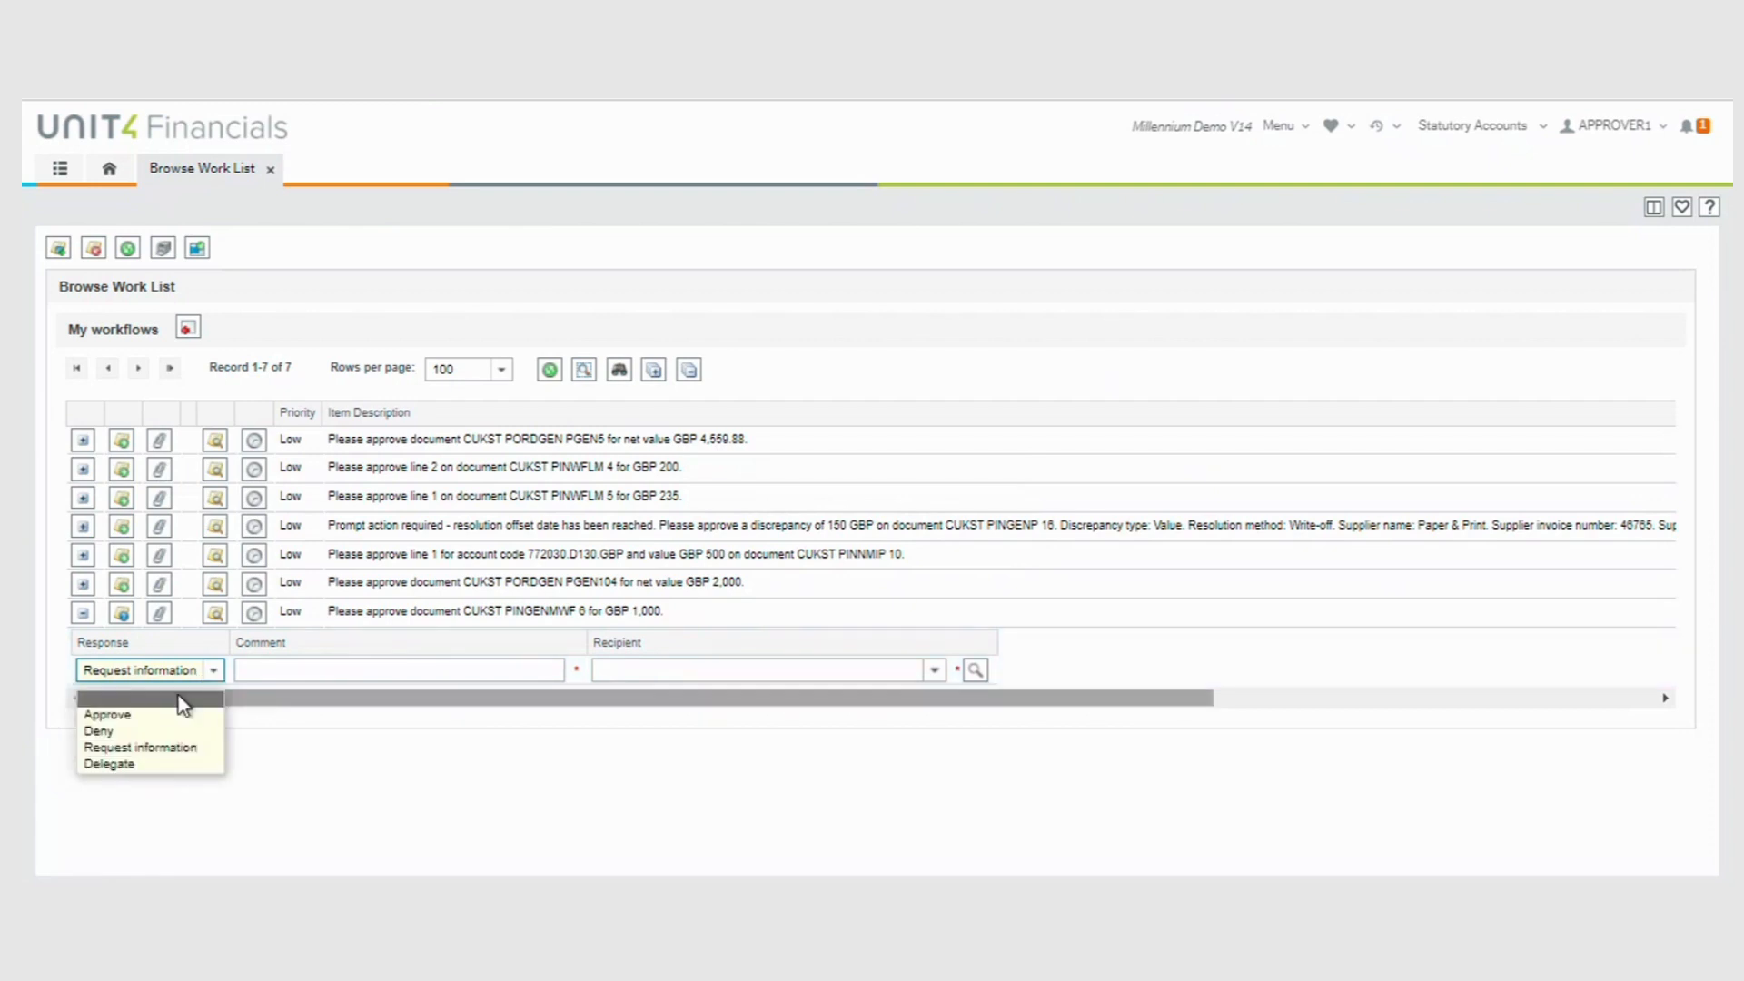
left_click(107, 715)
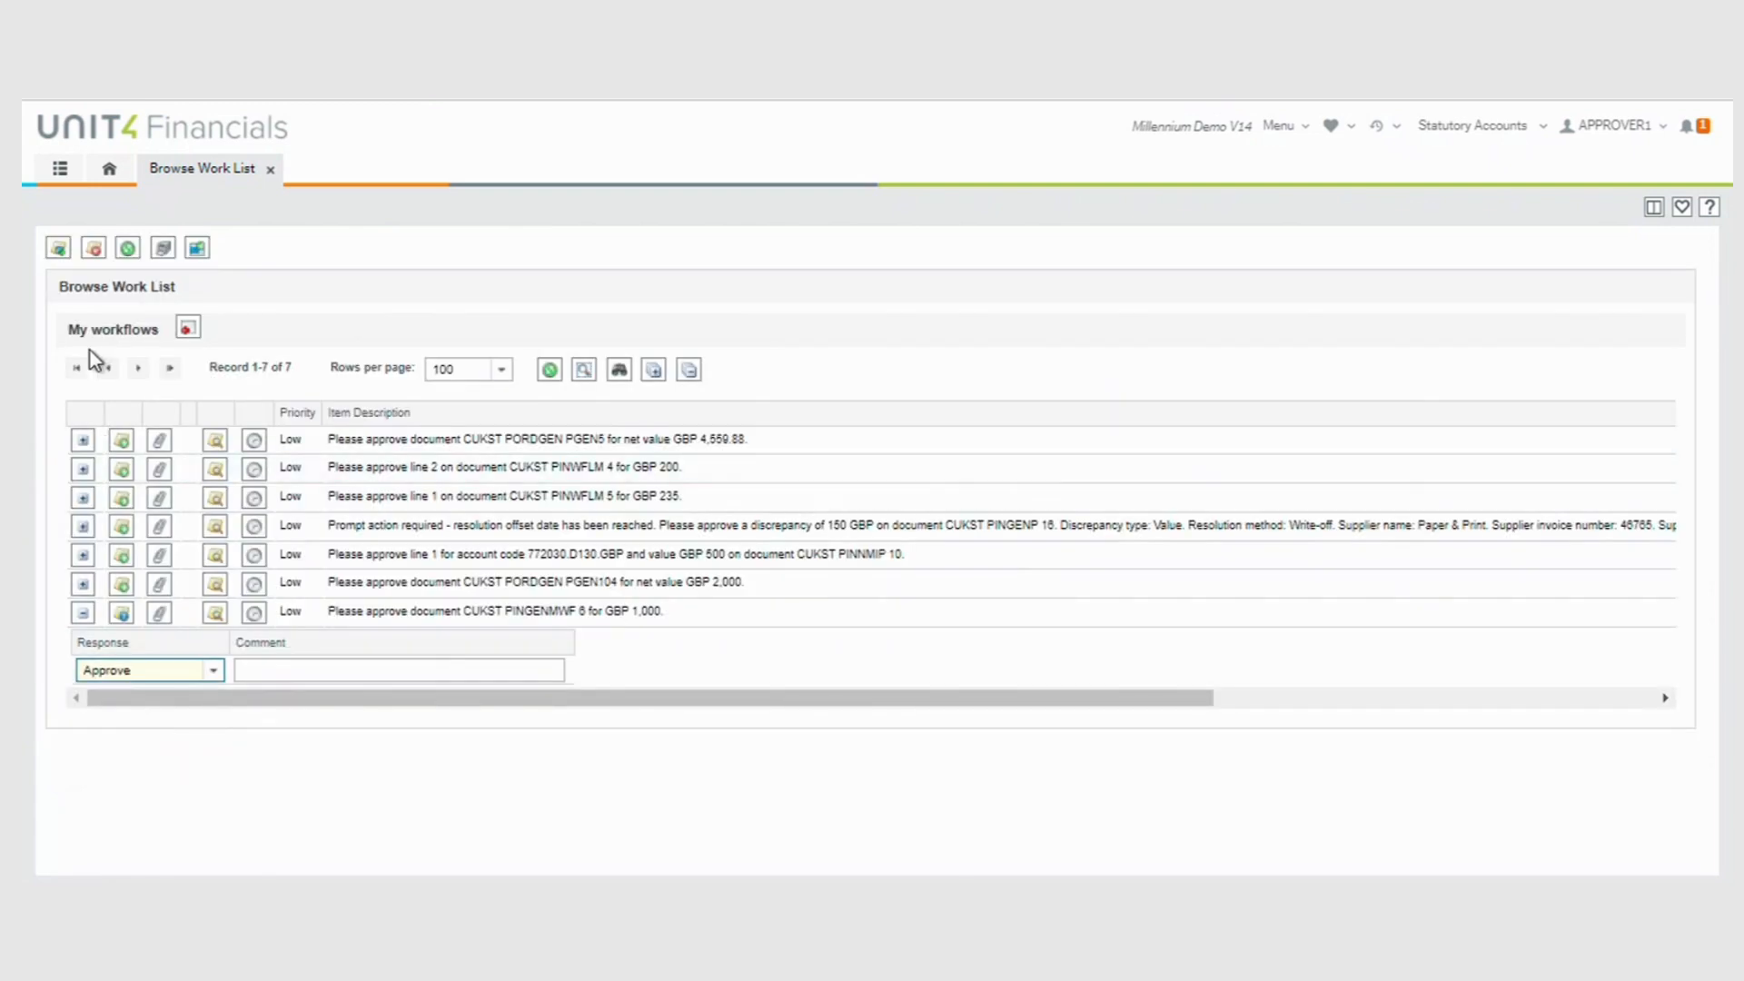
left_click(58, 251)
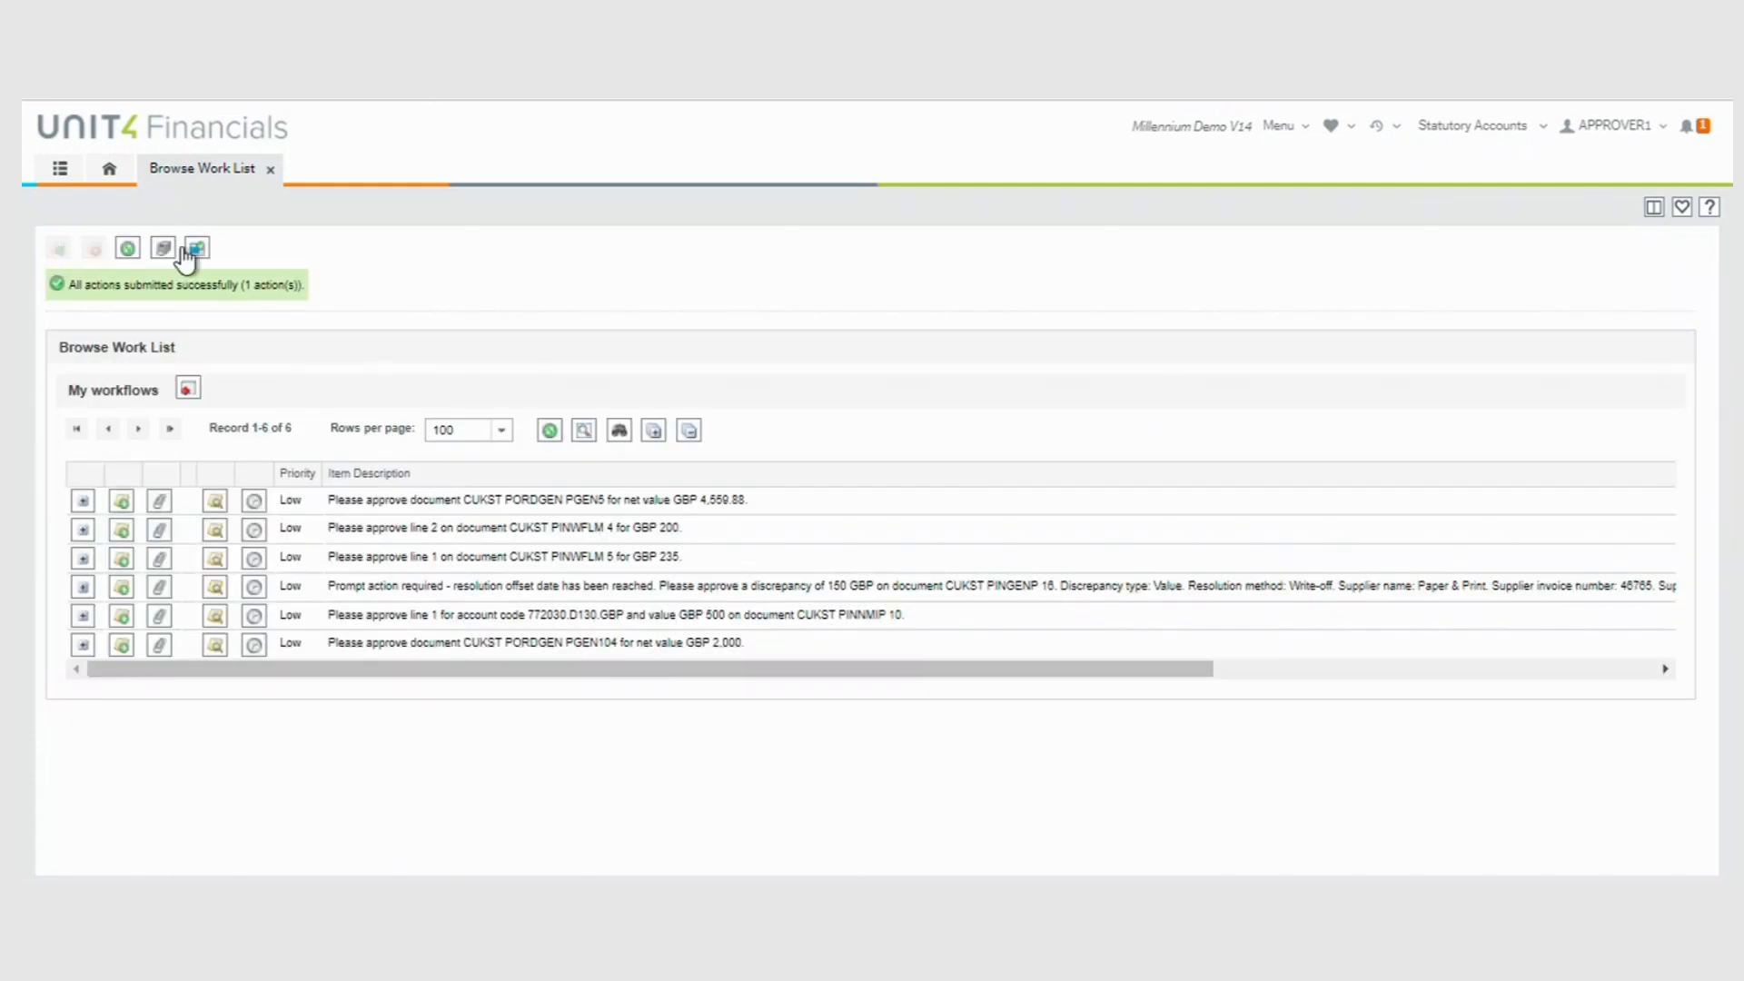
Step: Close the work list, log off as the approver, and log back on as the install user with the saved credentials
left_click(271, 170)
left_click(1613, 126)
left_click(1598, 156)
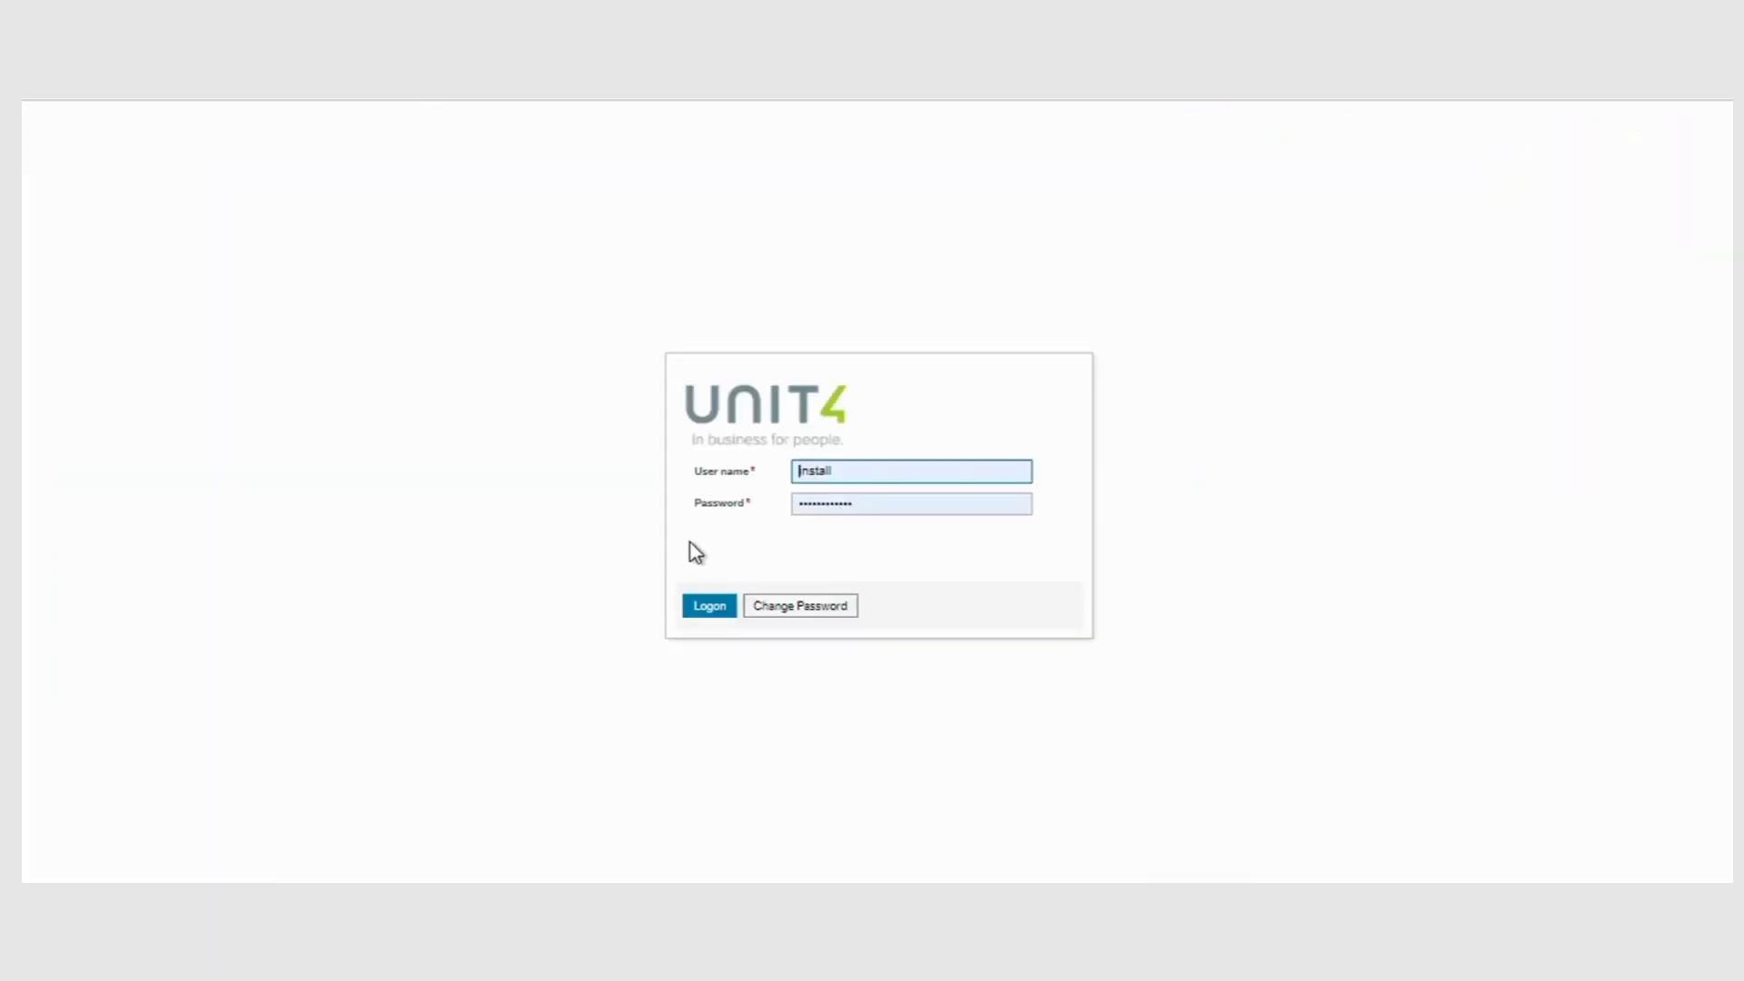
left_click(709, 606)
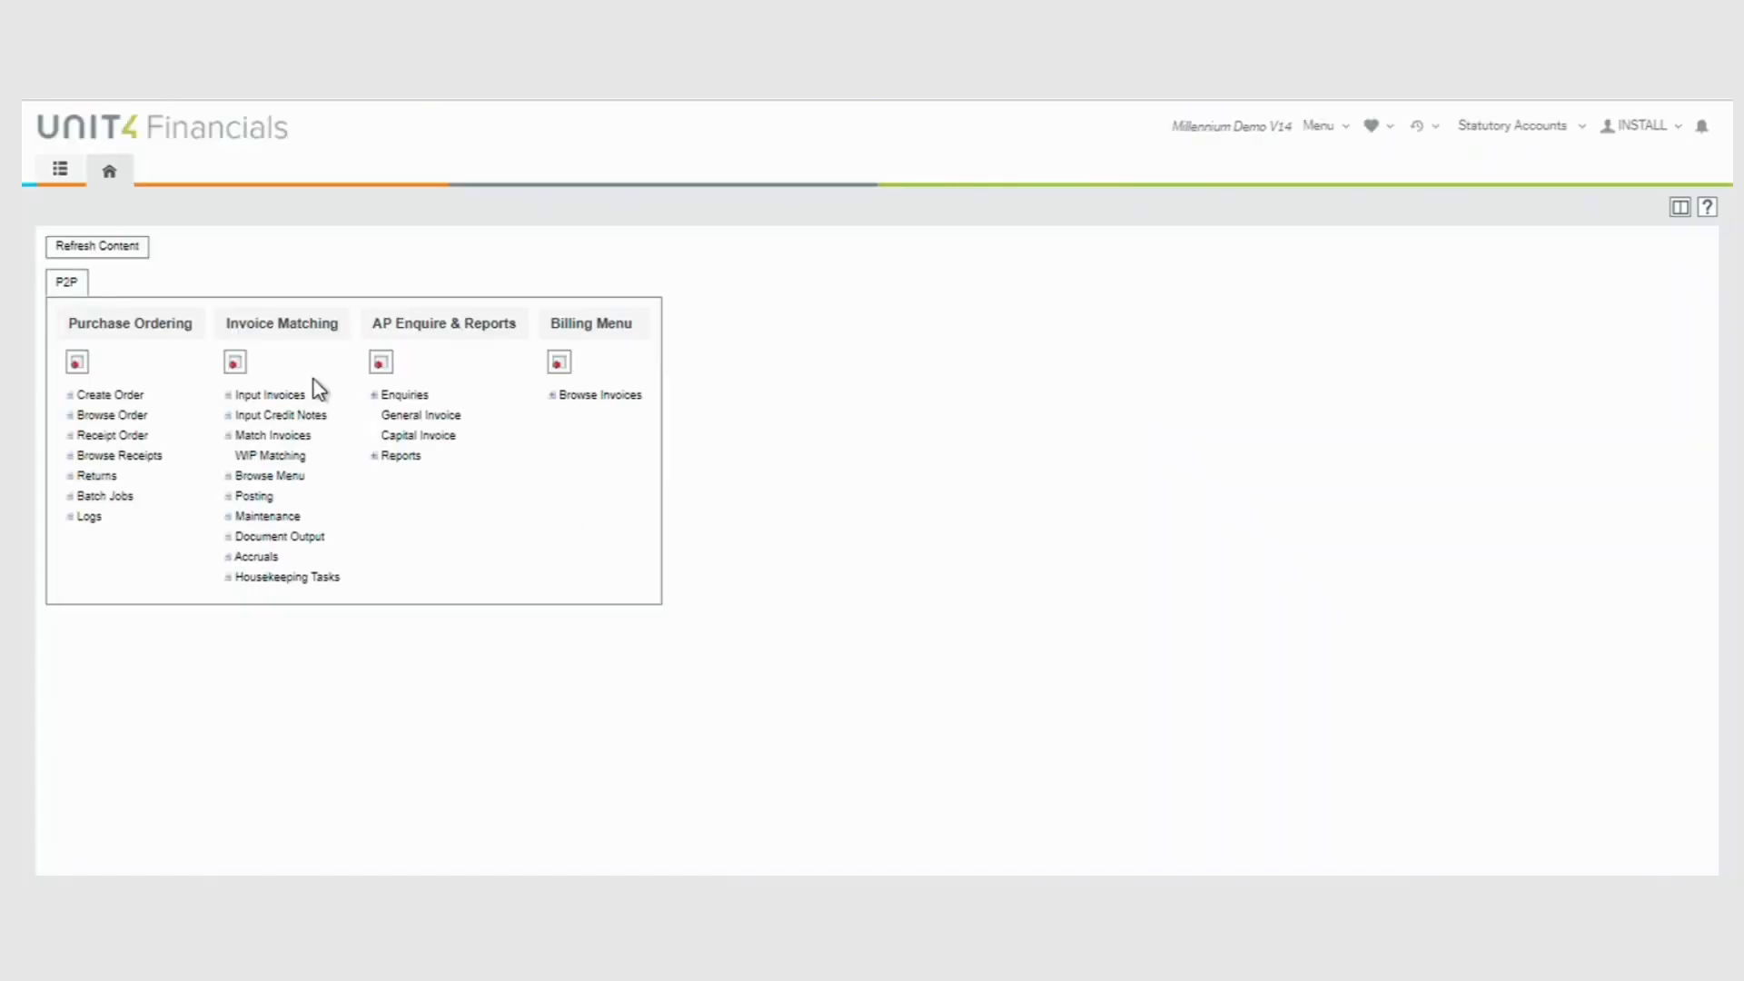
Step: Browse the INSTANCES workflows created on 27/01/2022 again and check the status and history of PINGENMWF document 6 after its approval
left_click(56, 173)
left_click(82, 350)
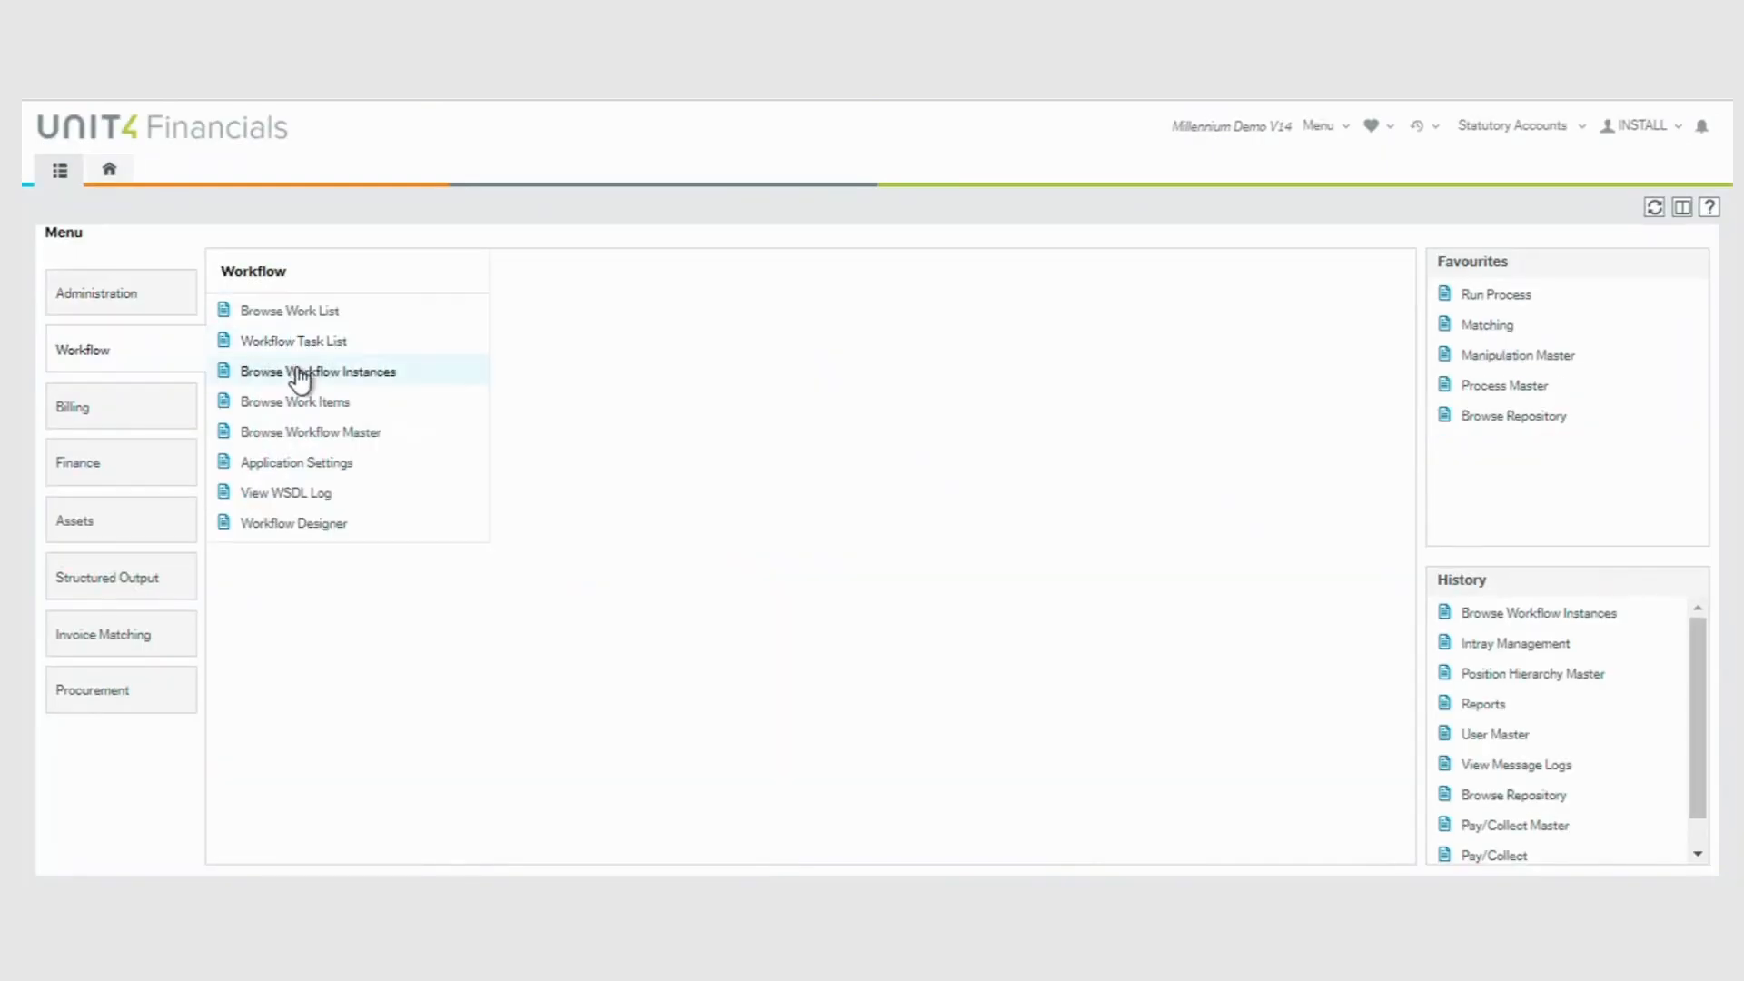
left_click(299, 371)
left_click(194, 491)
left_click(349, 353)
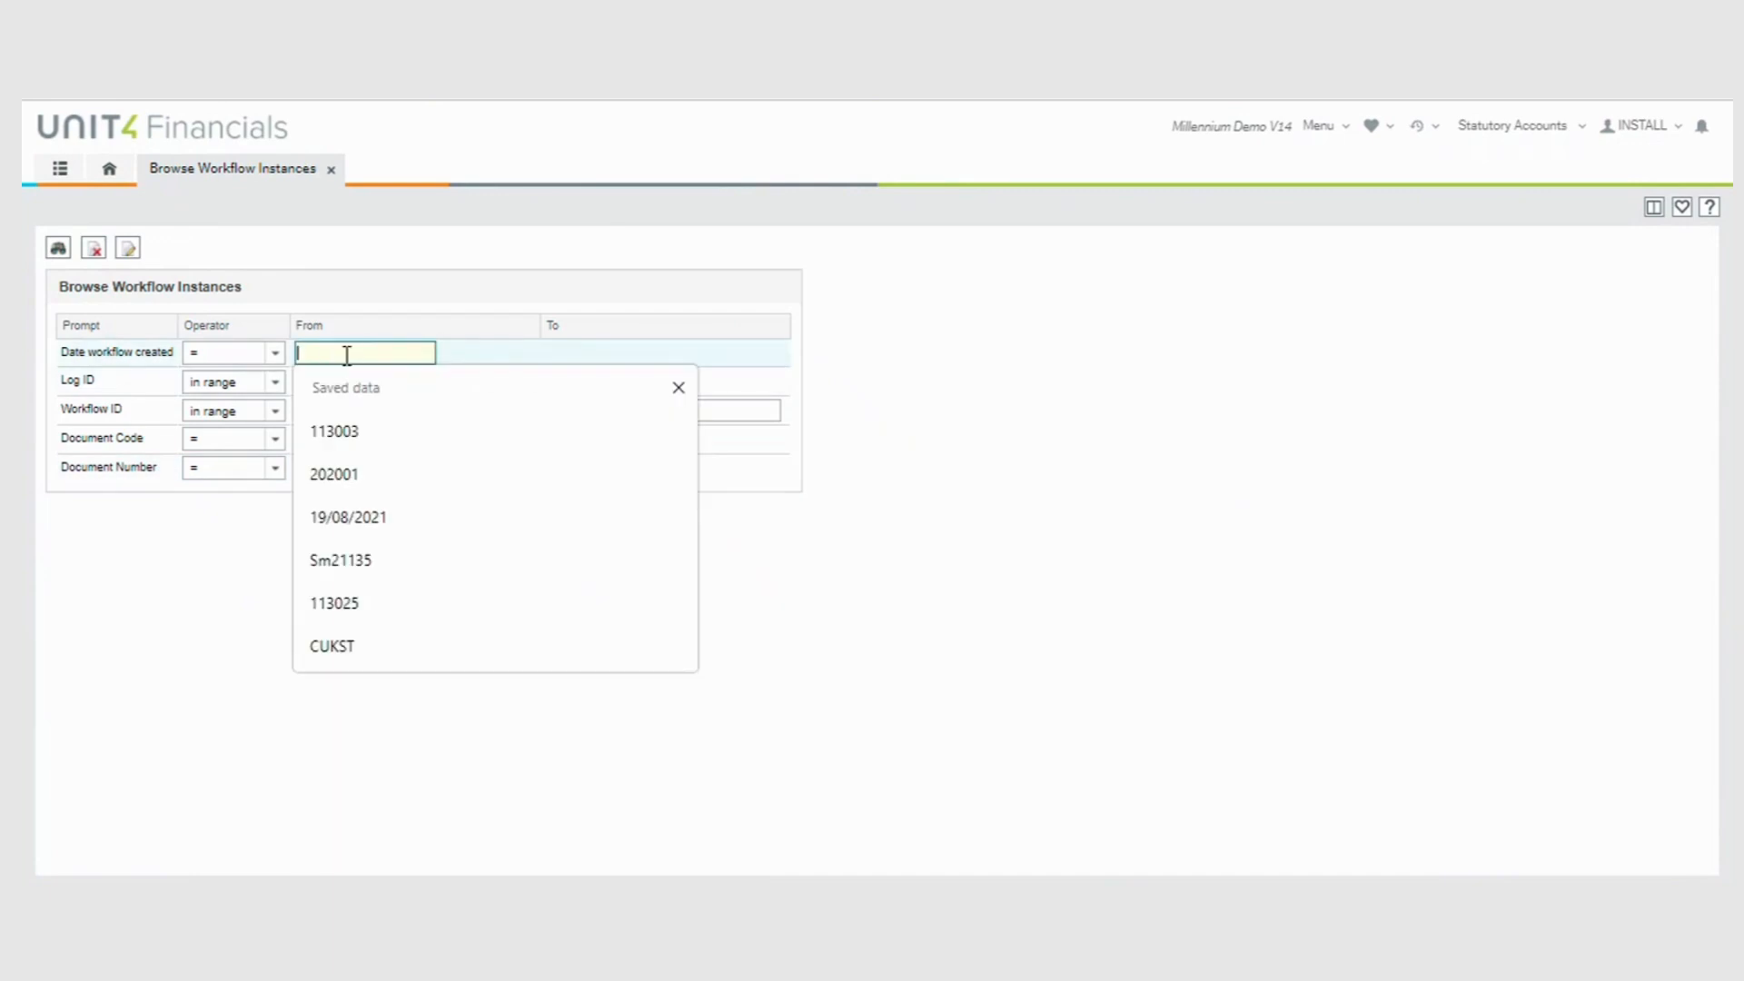
type("27")
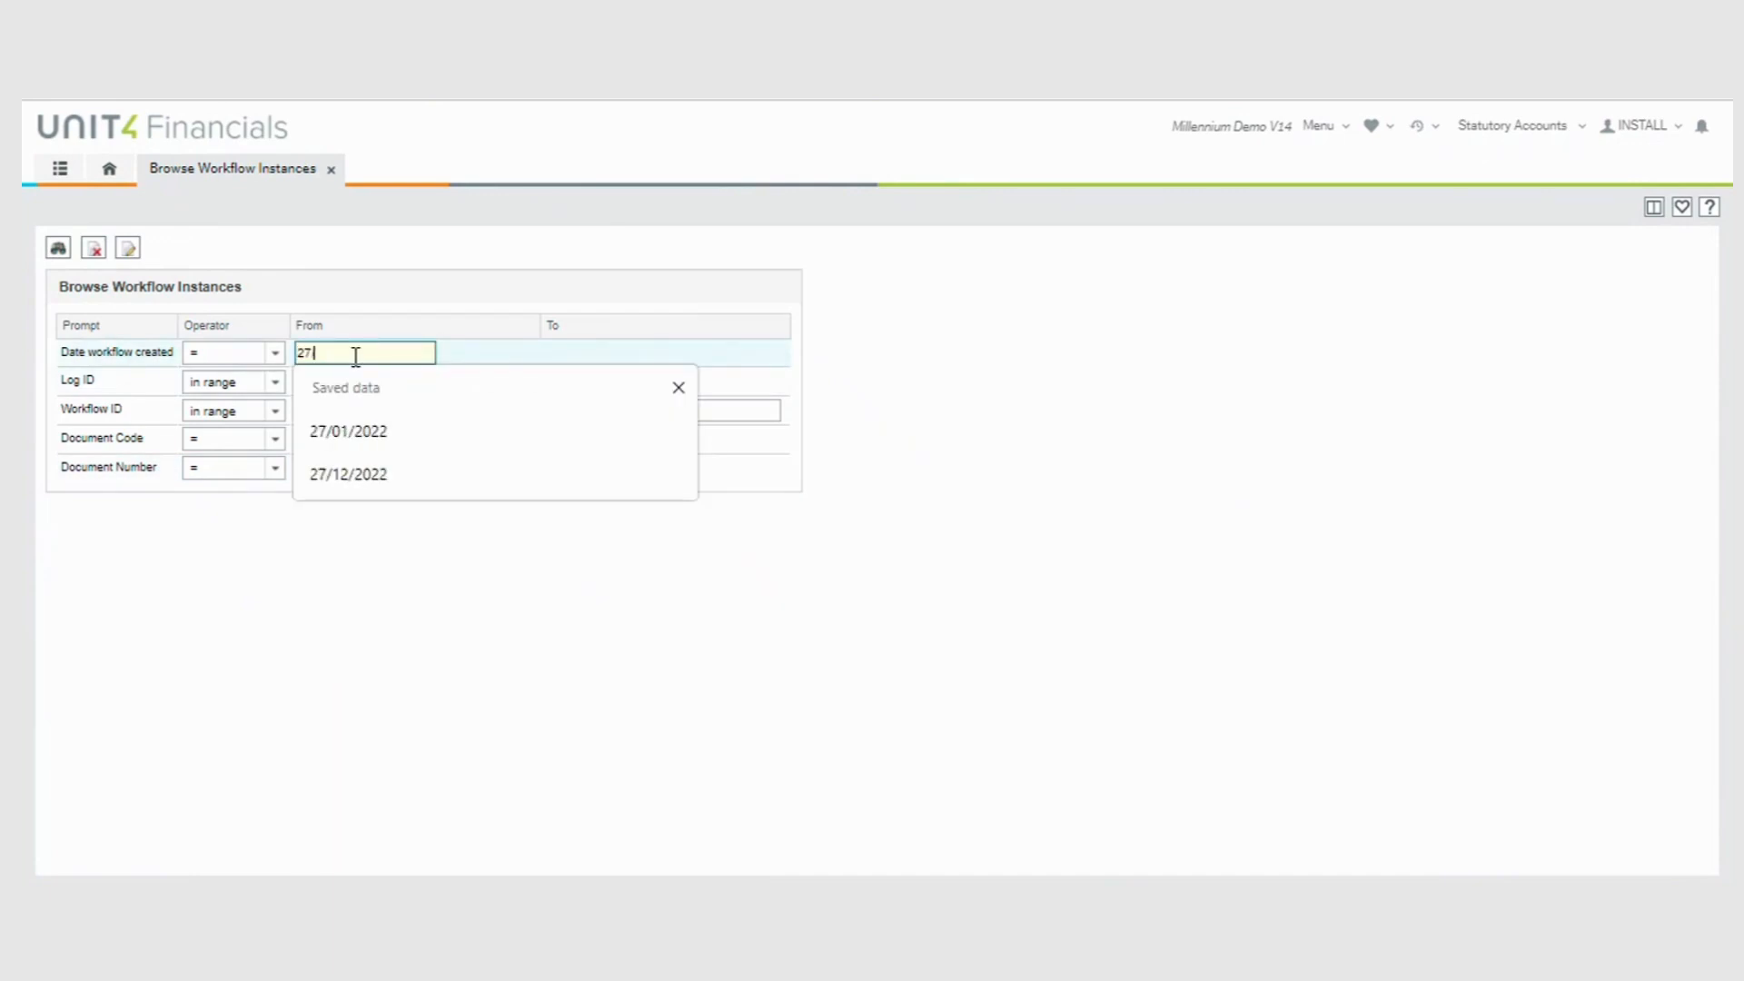
type("/01/2022")
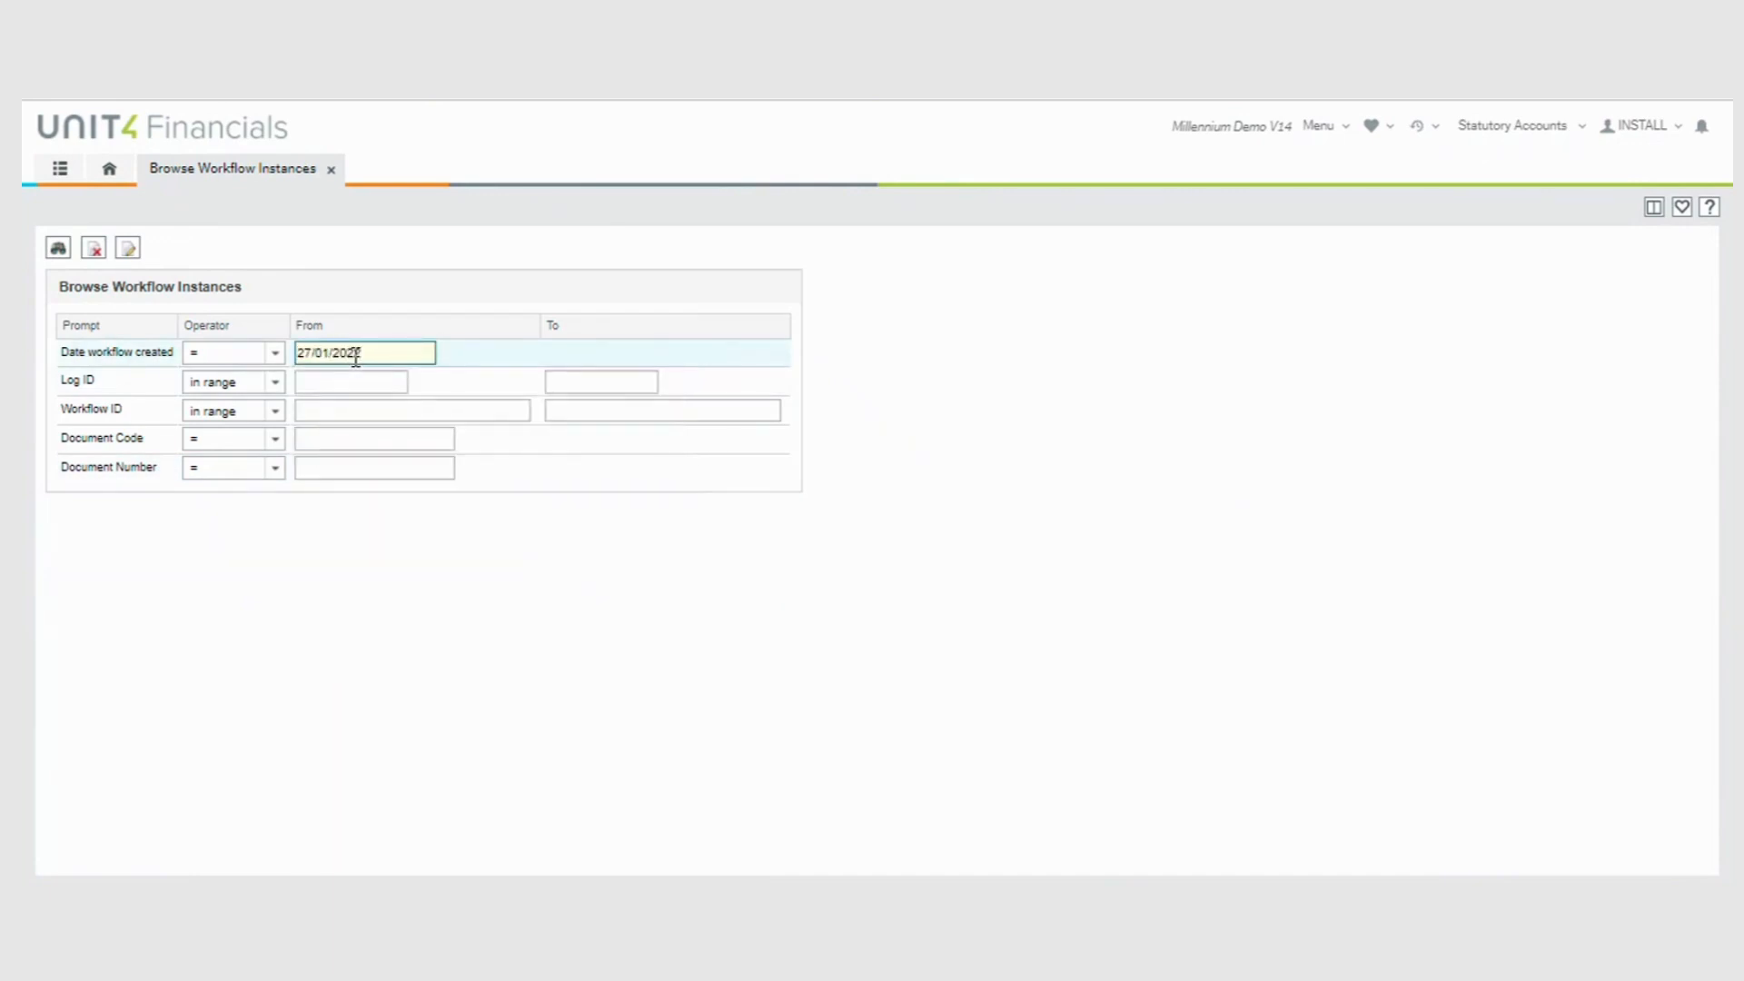
left_click(60, 251)
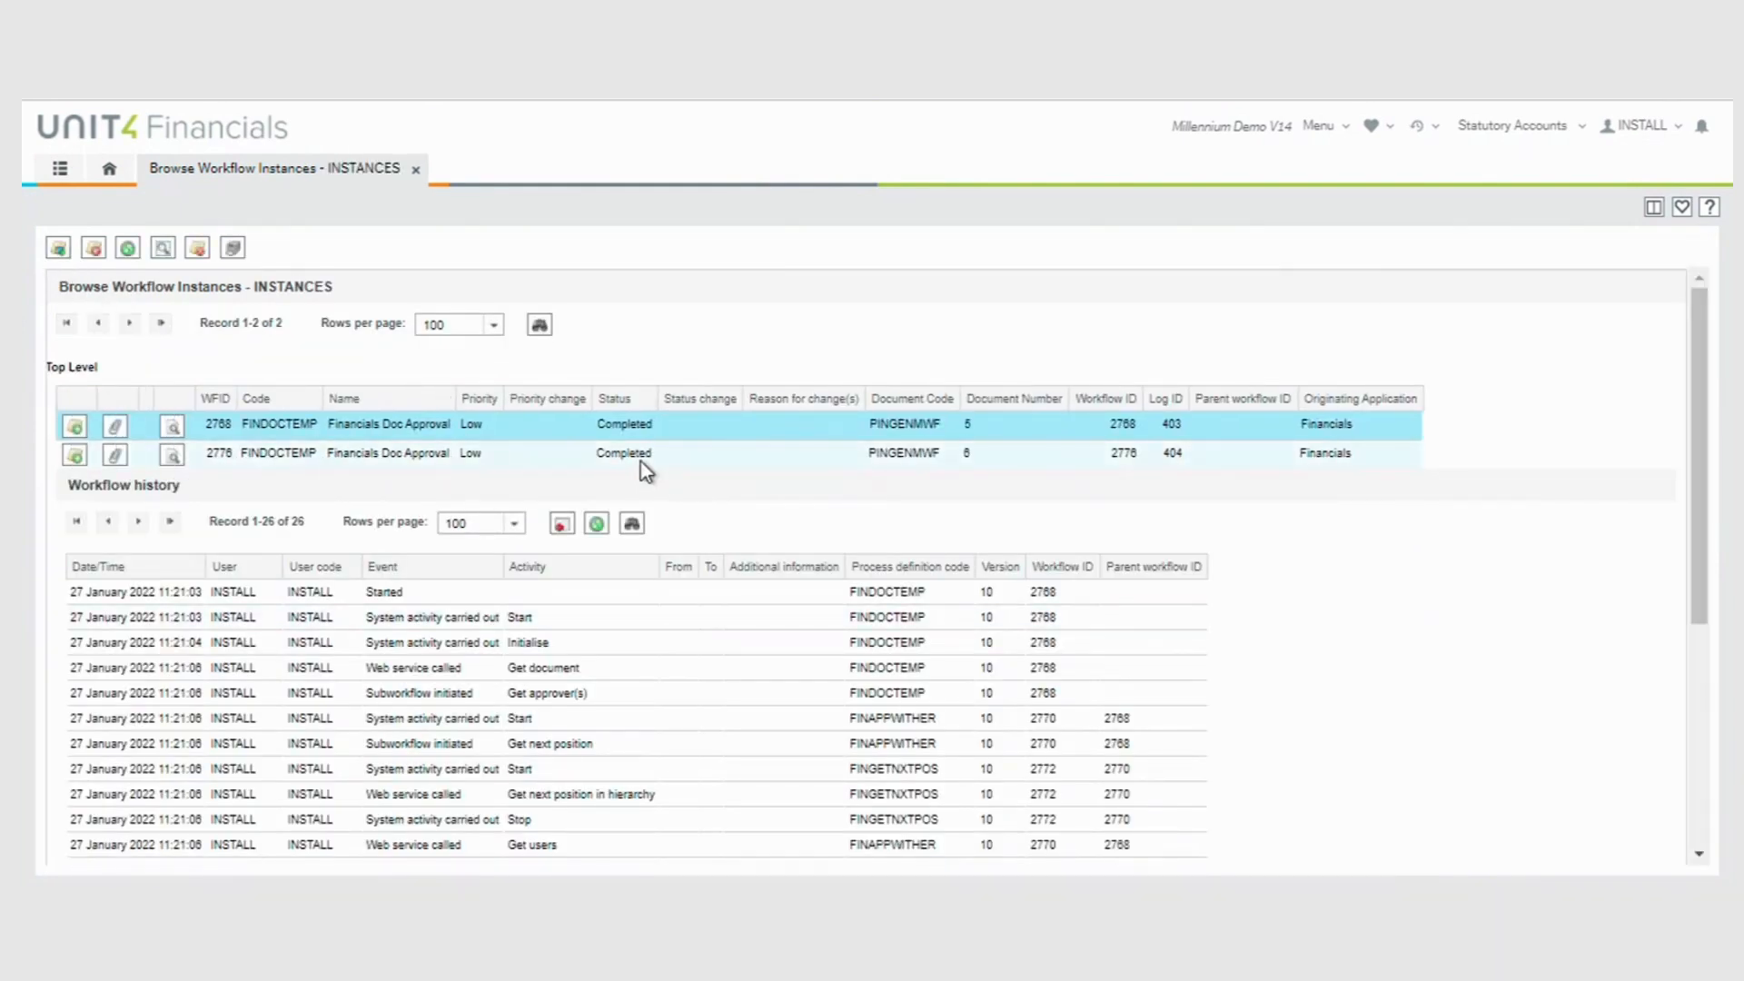
left_click(78, 458)
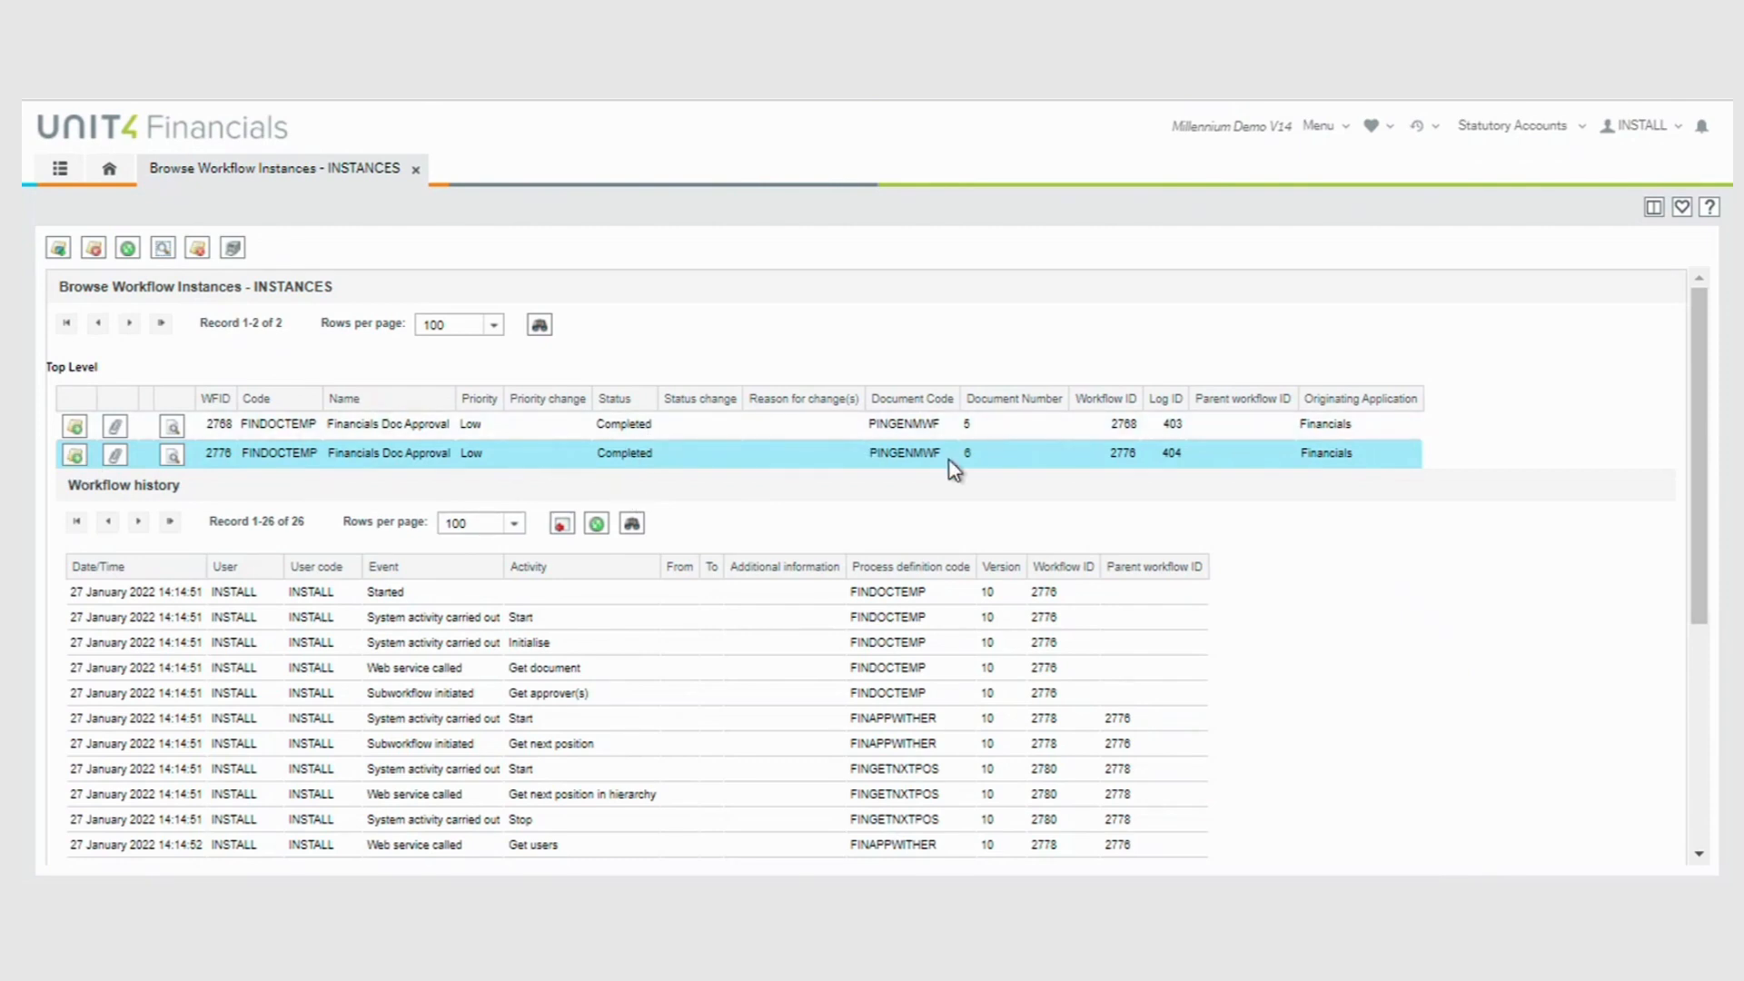
Step: Examine the remaining workflow history of PINGENMWF document 6 through to its last event, and close the workflow instances browse
left_click_drag(1702, 428, 1712, 647)
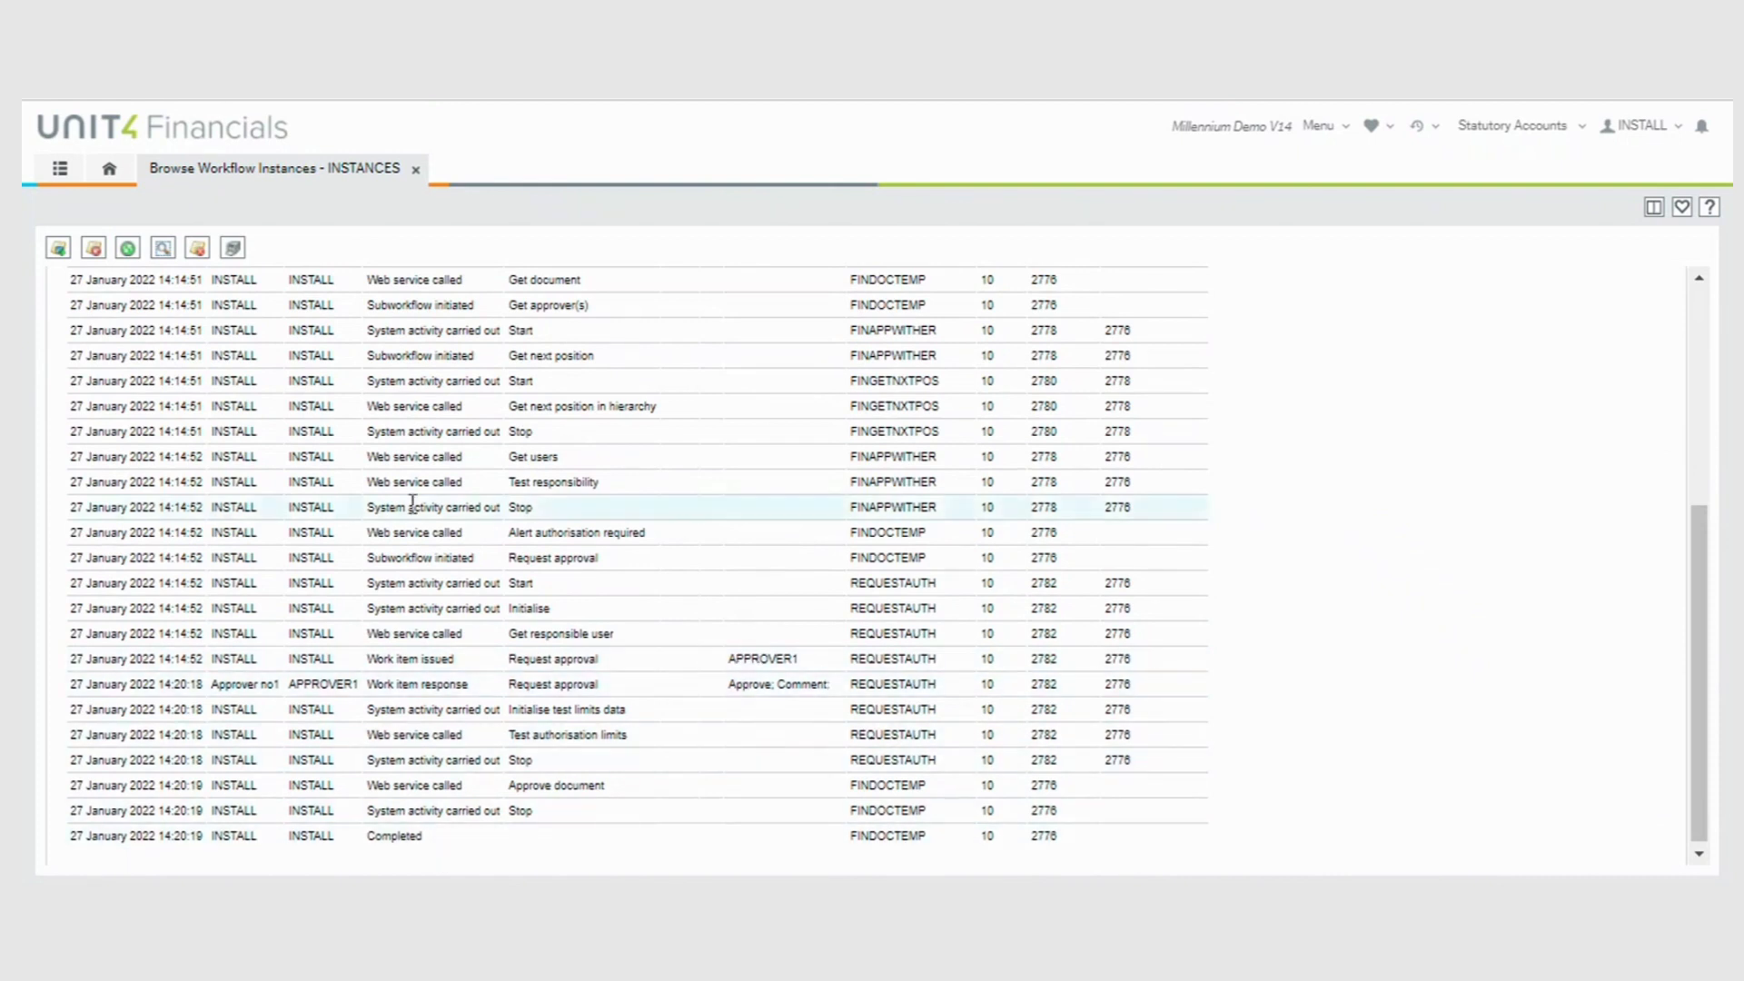
left_click(415, 172)
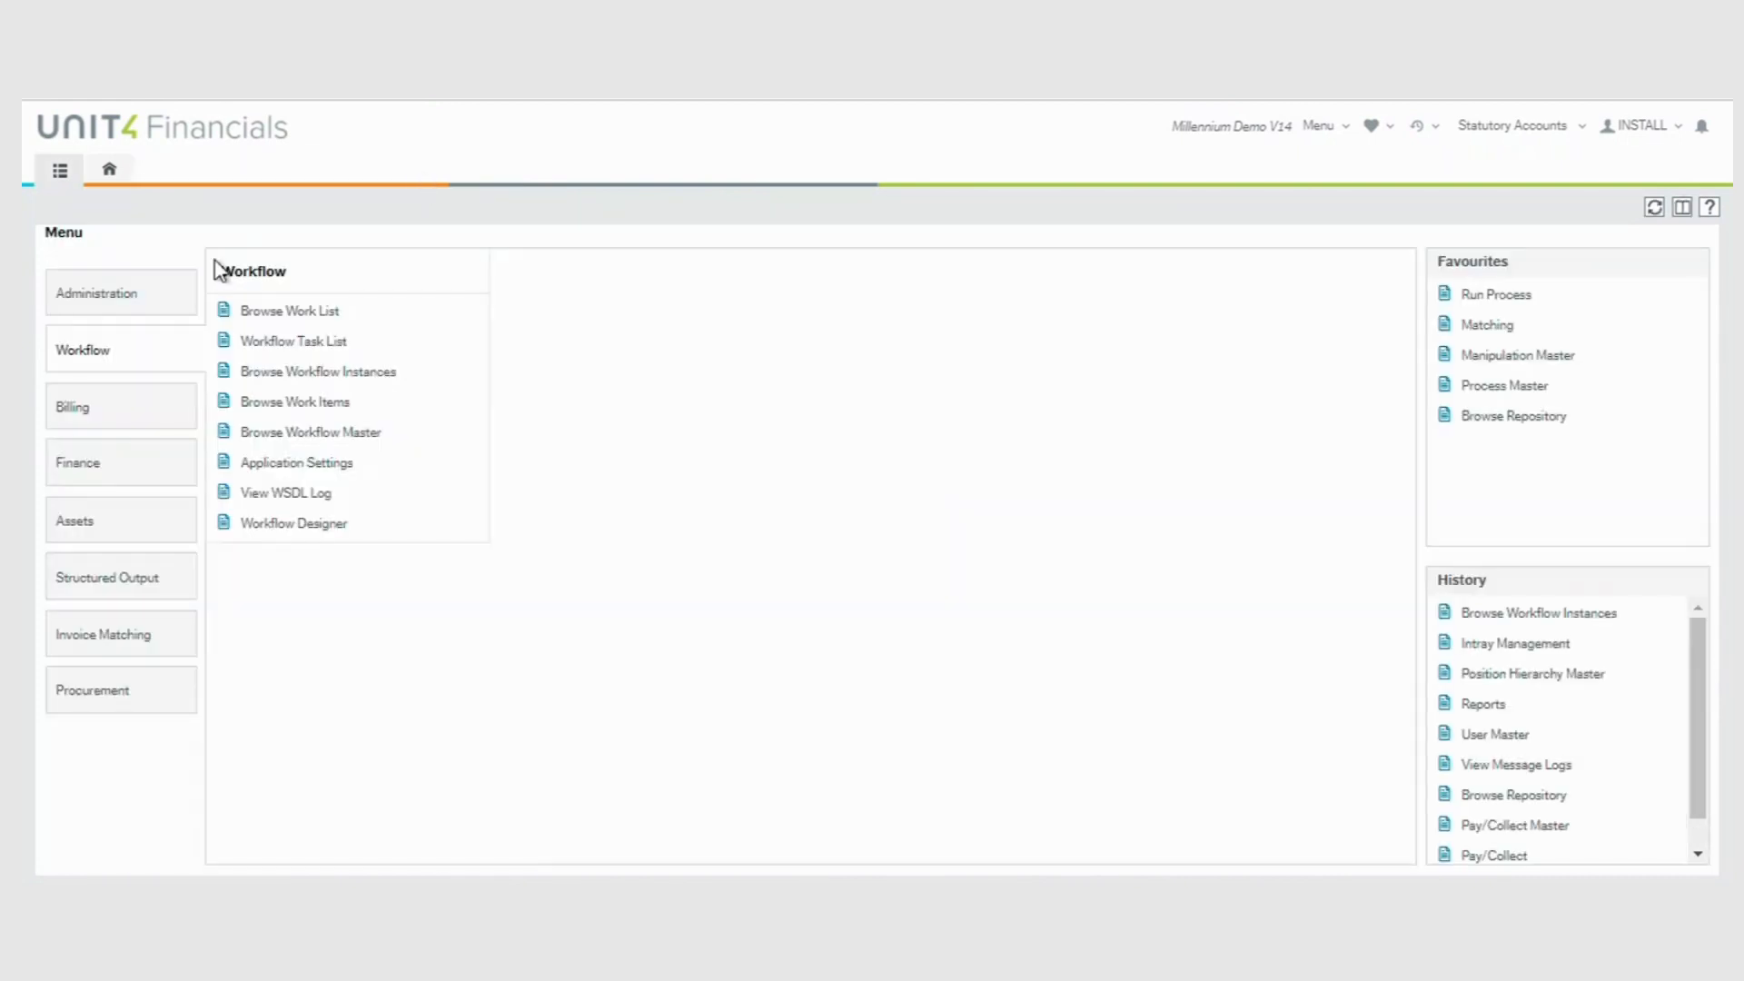
Step: Run the GENERAL browse report in Finance for document code PINGENMWF and document number 6
left_click(86, 461)
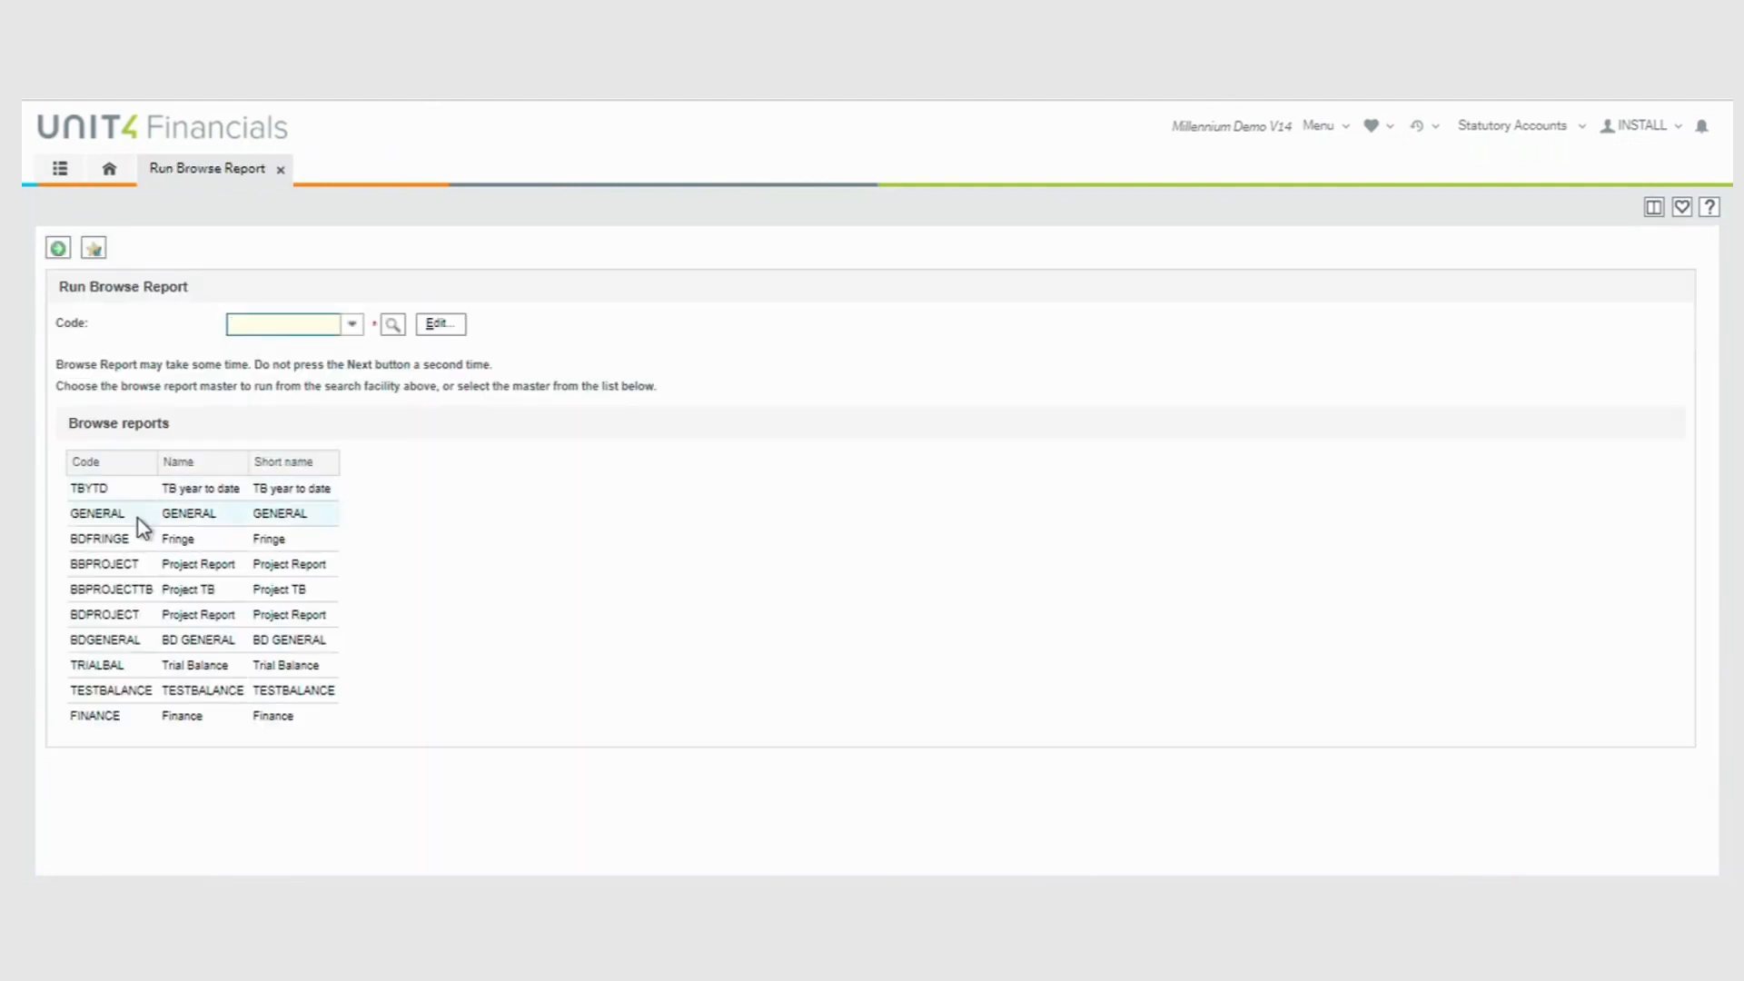
left_click(134, 513)
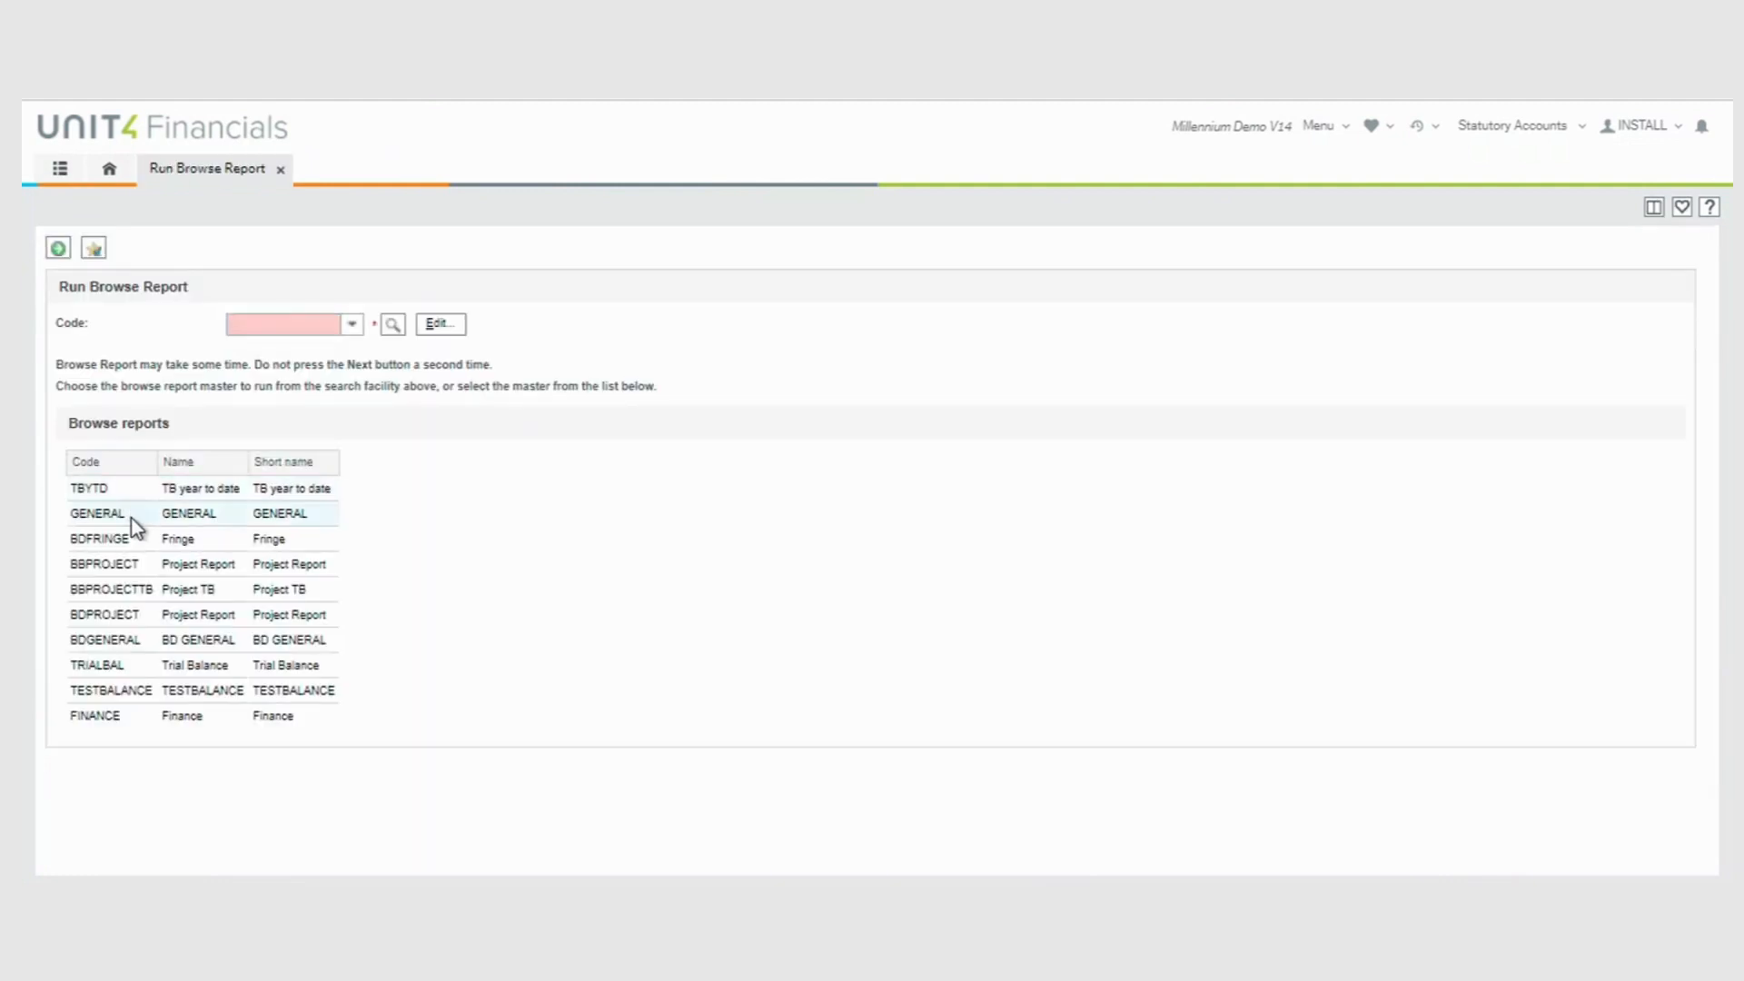
left_click(281, 525)
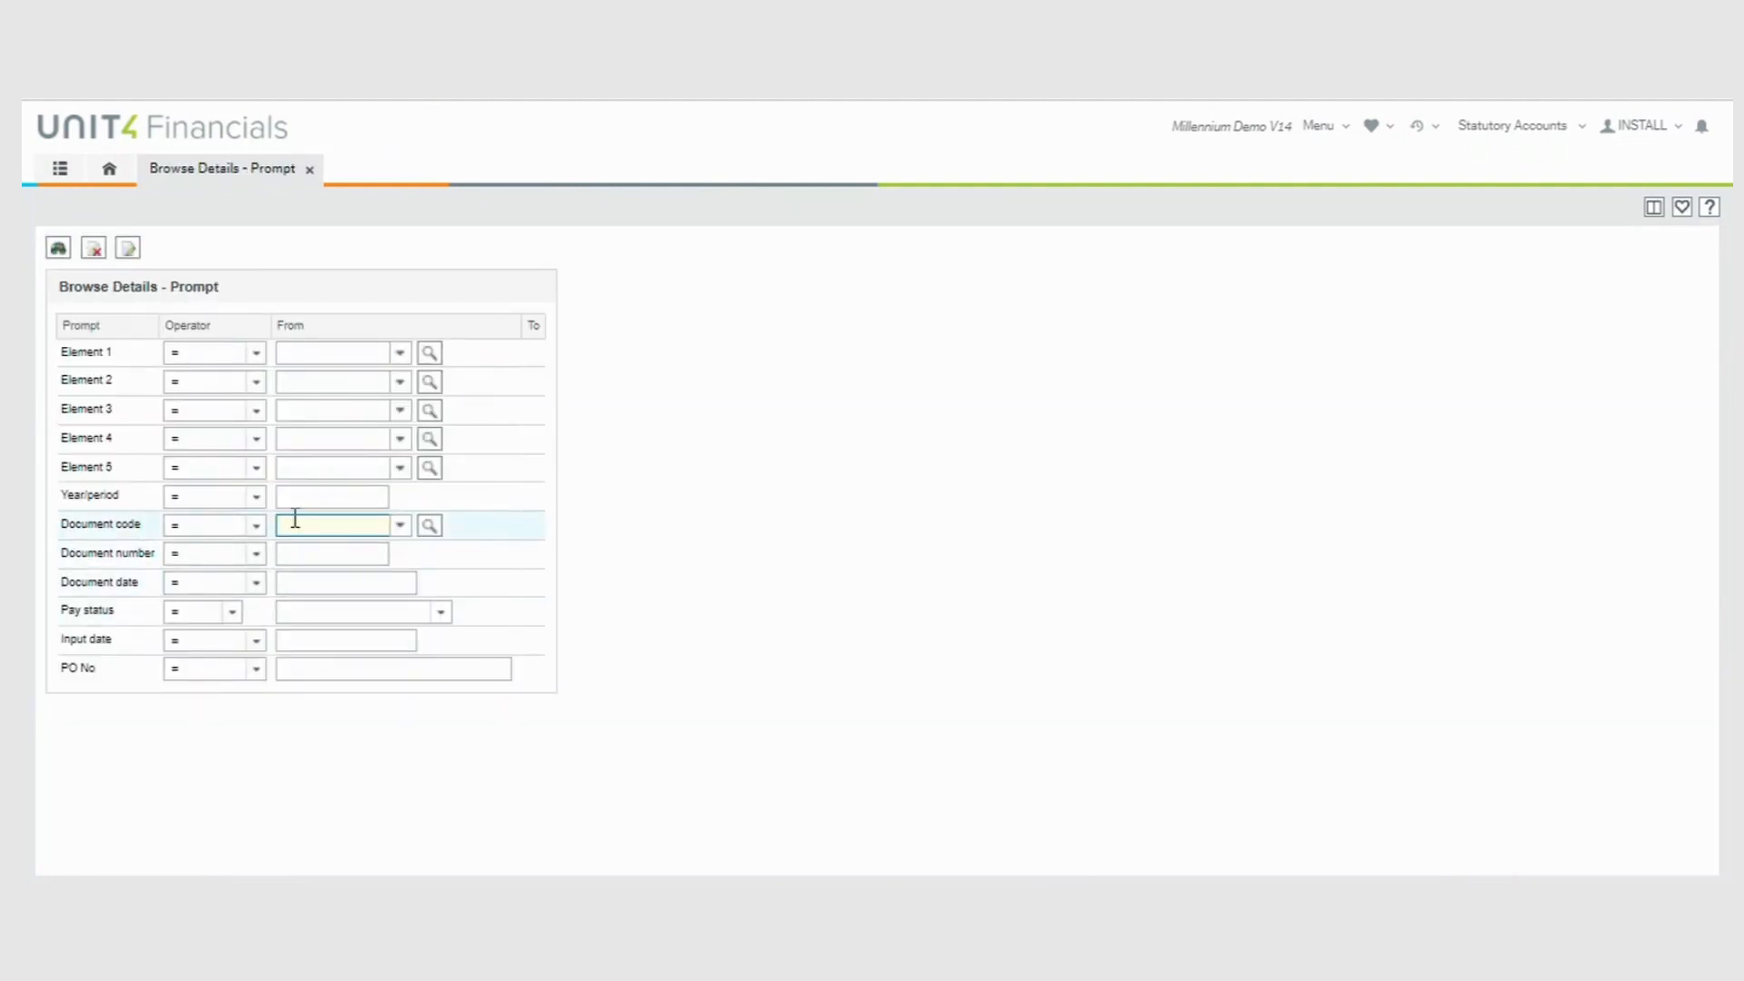
left_click(411, 527)
left_click_drag(688, 555, 689, 678)
left_click(351, 763)
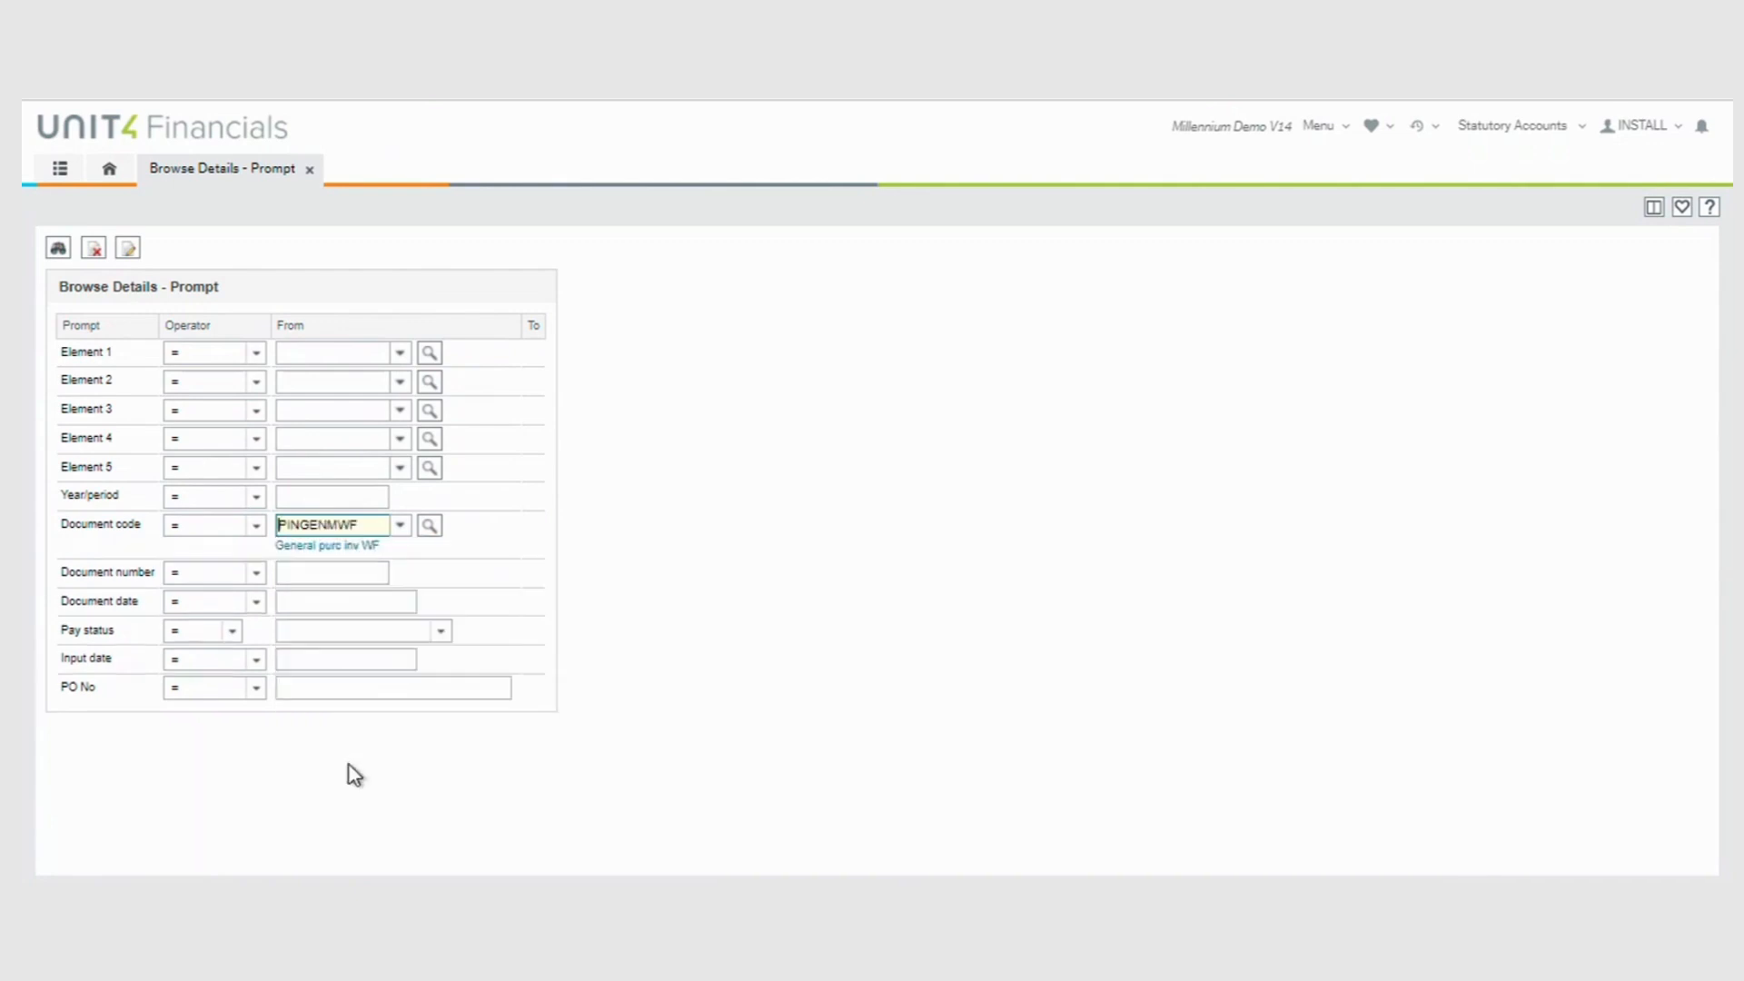
left_click(308, 572)
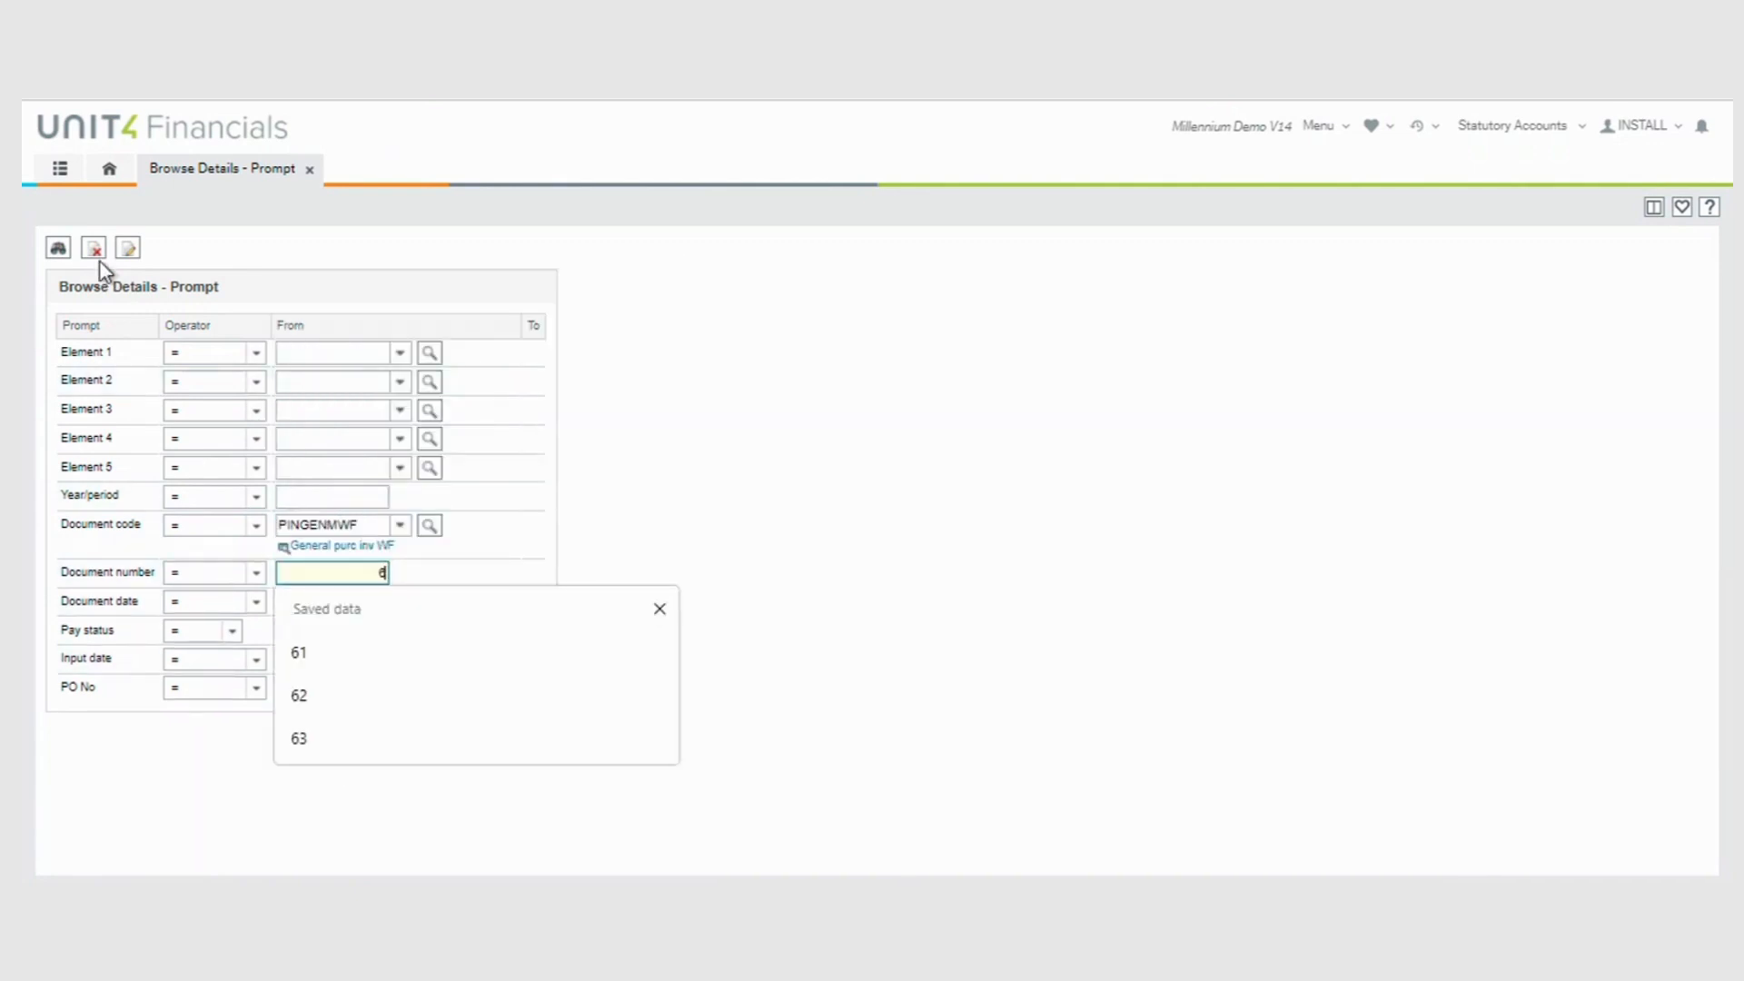
left_click(60, 251)
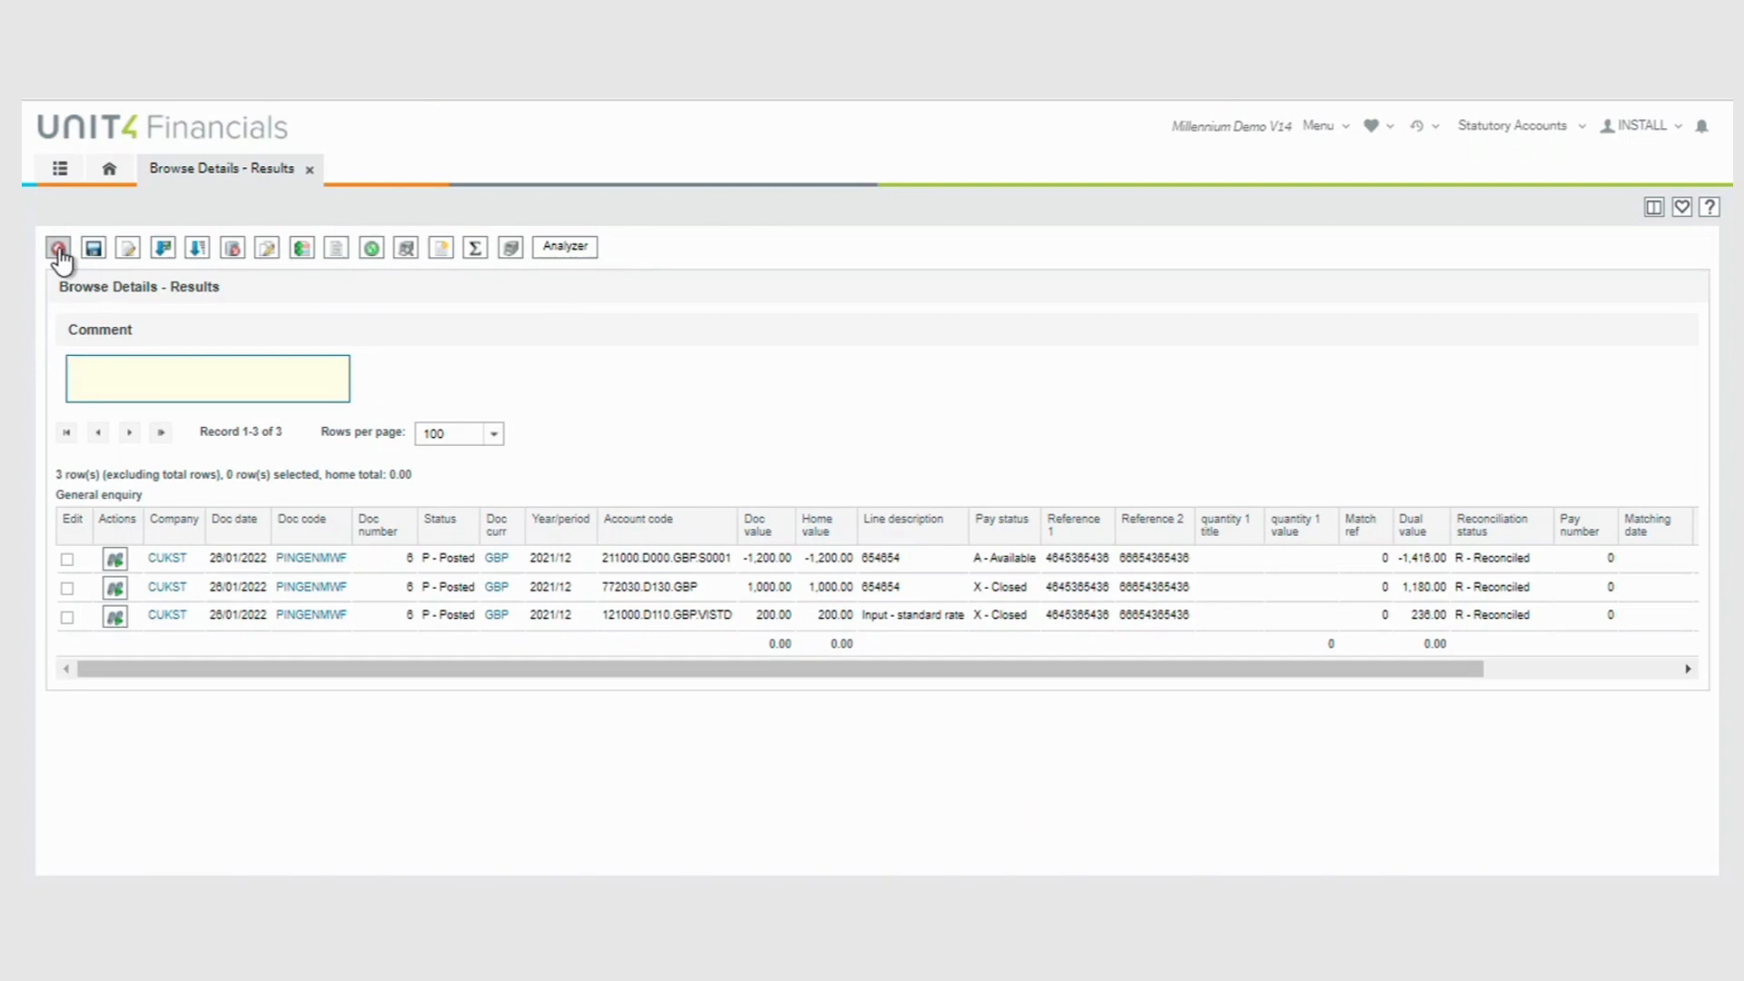